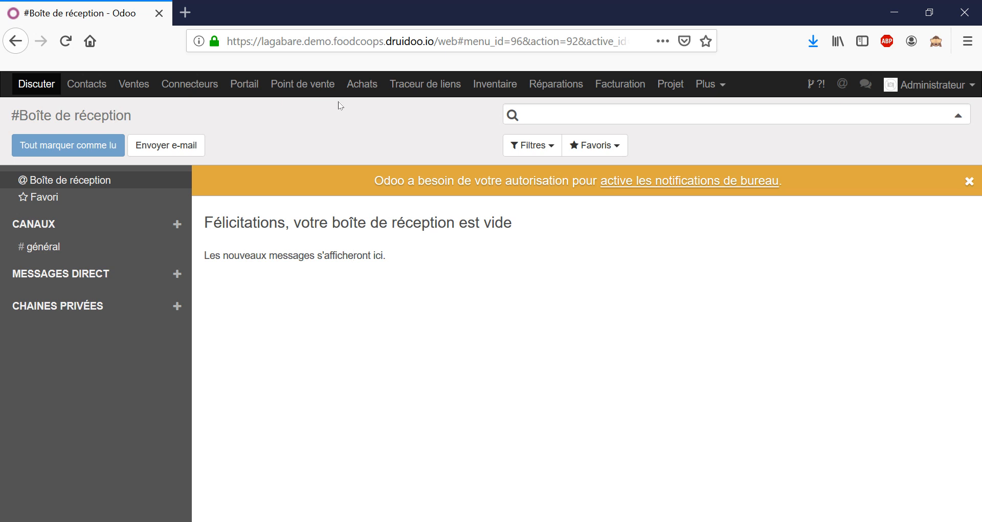
Create a purchase order calculation for supplier VITAFRAIS and retrieve its articles and stocks
click(362, 84)
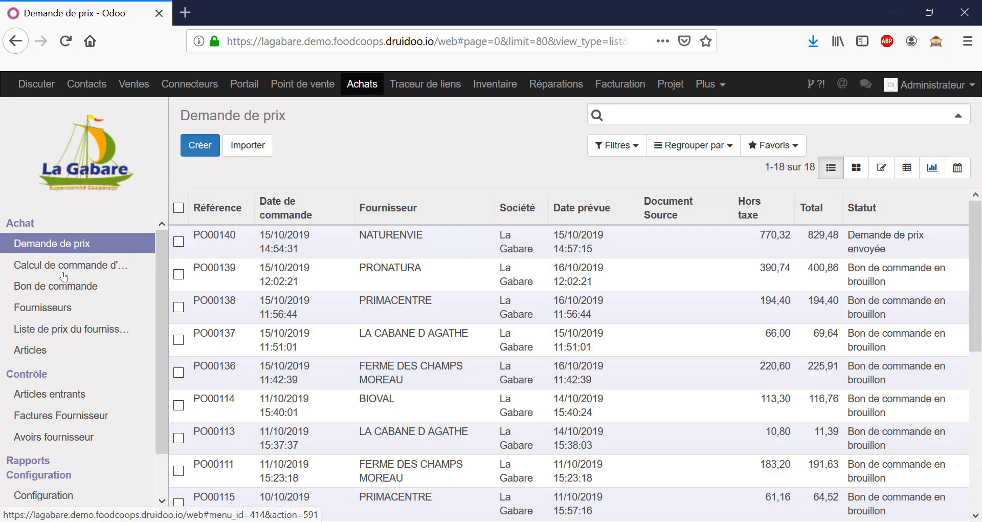
click(73, 262)
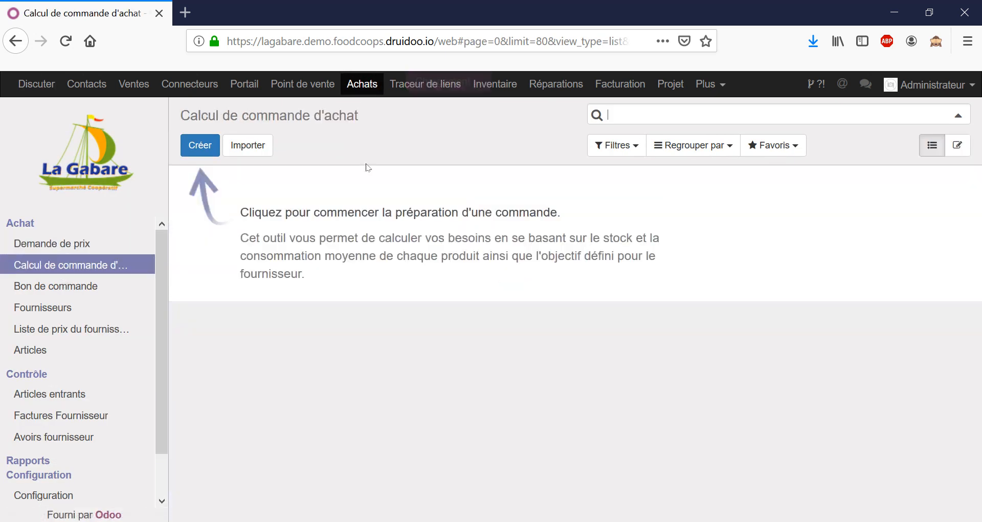
click(200, 145)
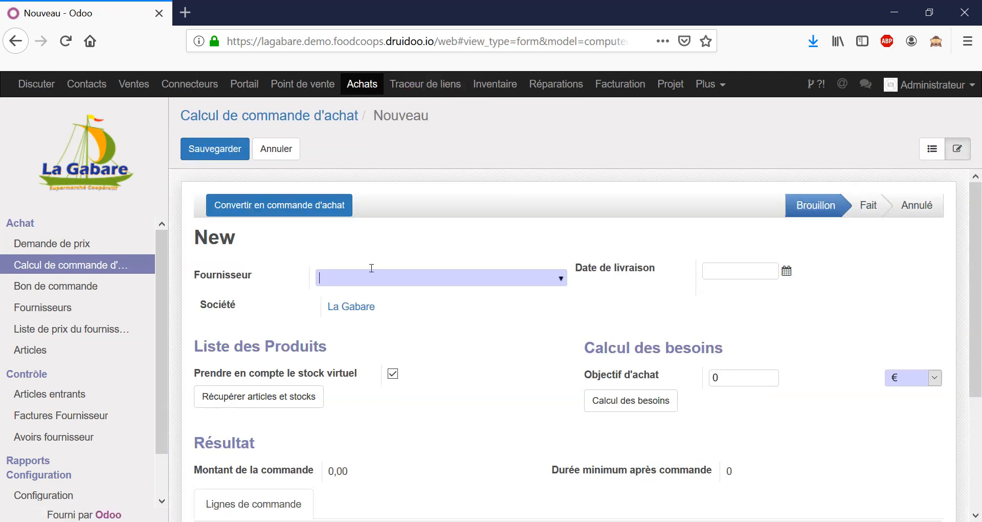
text(VITA)
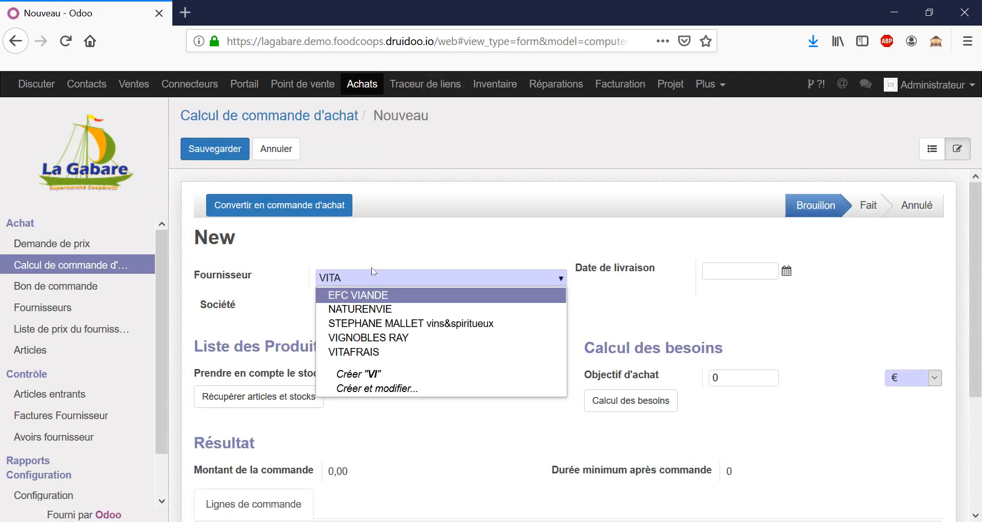
key(Return)
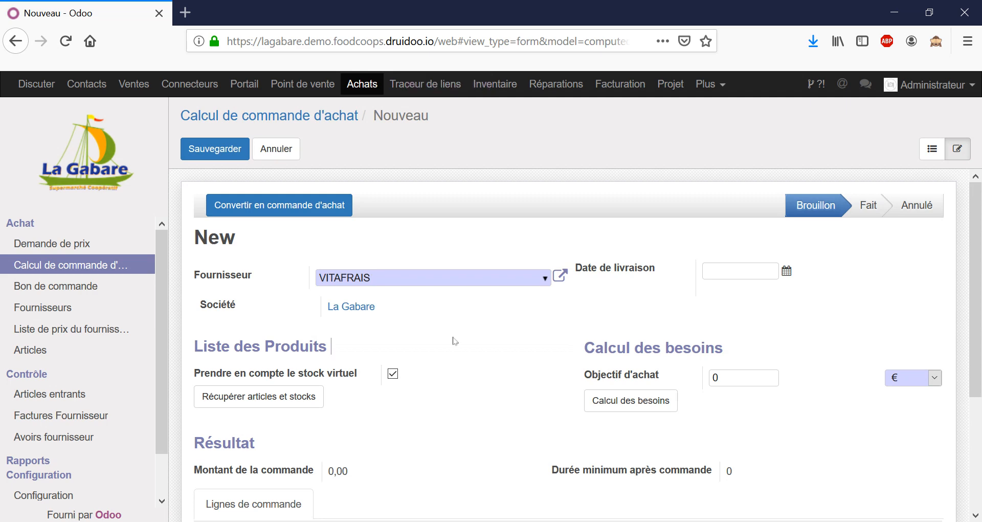
scroll(481, 322, down, 2)
click(302, 260)
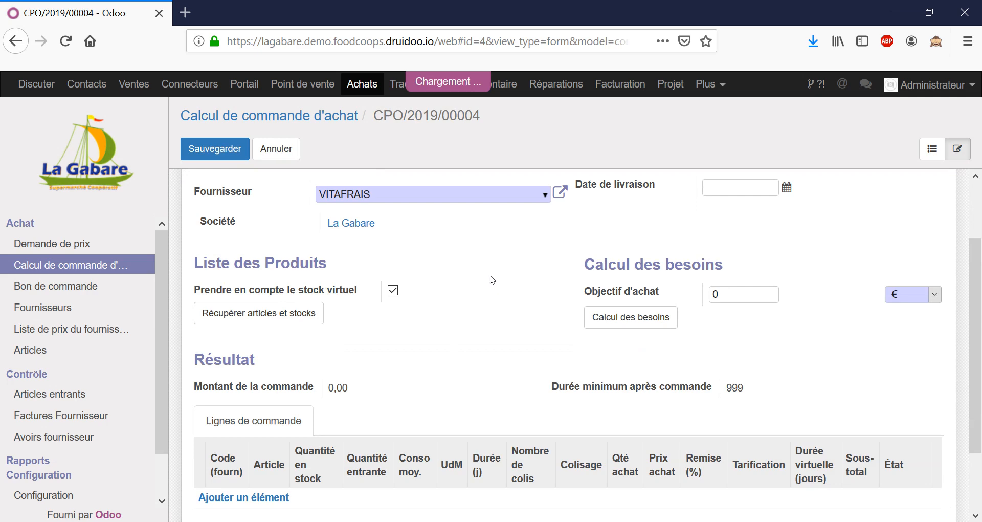
Examine the retrieved order lines, checking stock quantities, average consumption, coverage days and the paging of the article list
scroll(486, 276, down, 5)
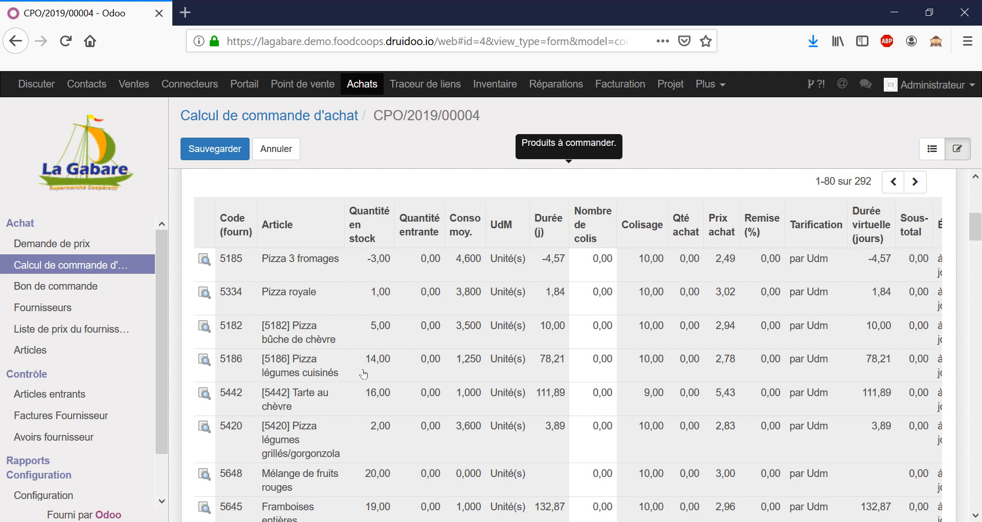
scroll(380, 370, down, 3)
scroll(383, 406, down, 2)
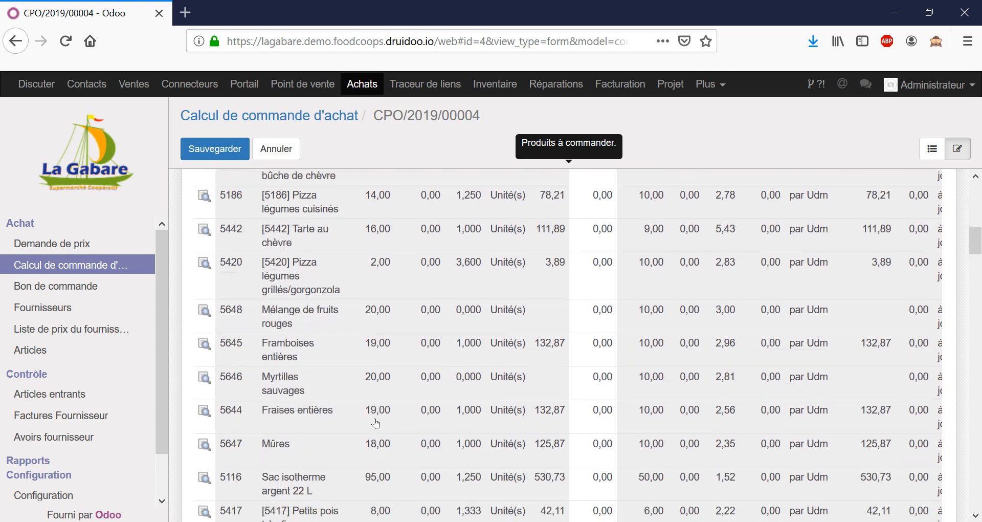
scroll(371, 362, down, 6)
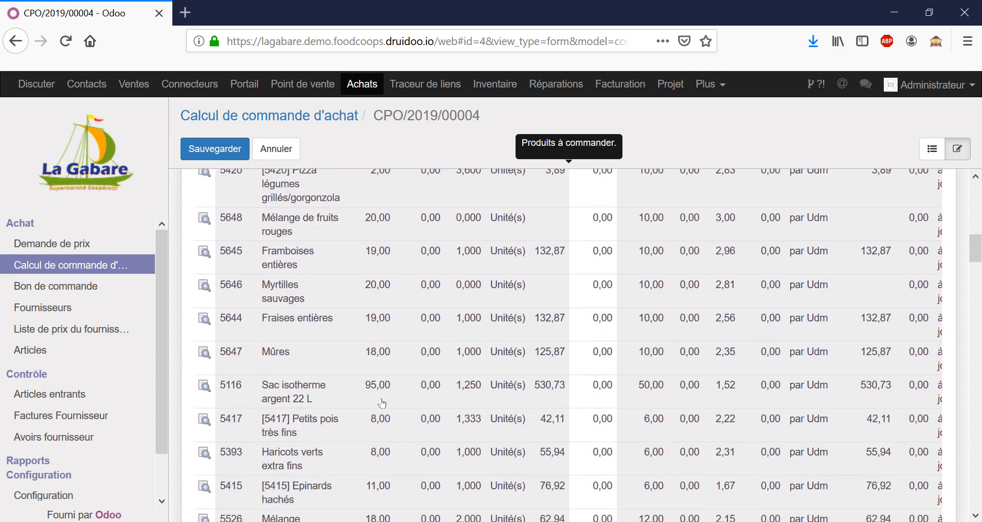
scroll(381, 411, down, 3)
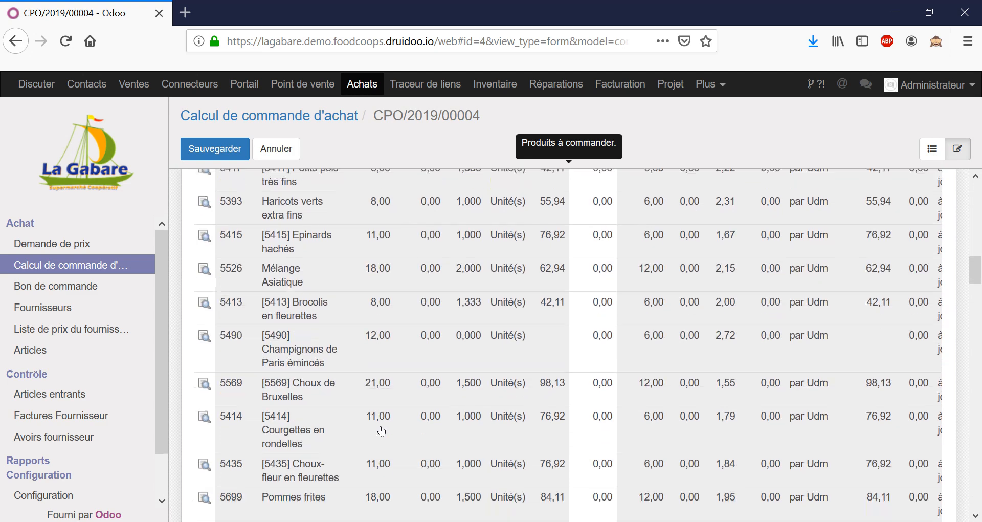
scroll(372, 380, down, 3)
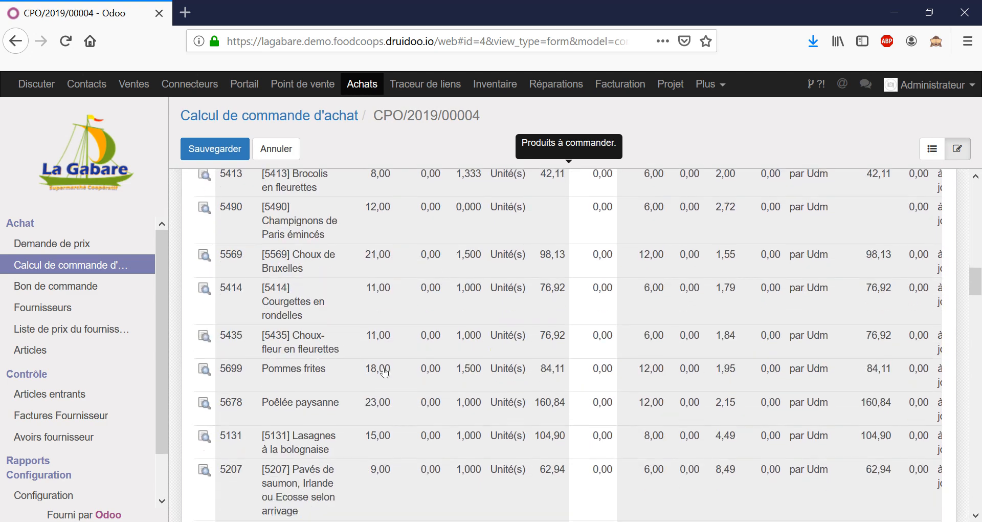
scroll(384, 373, up, 7)
scroll(390, 367, up, 10)
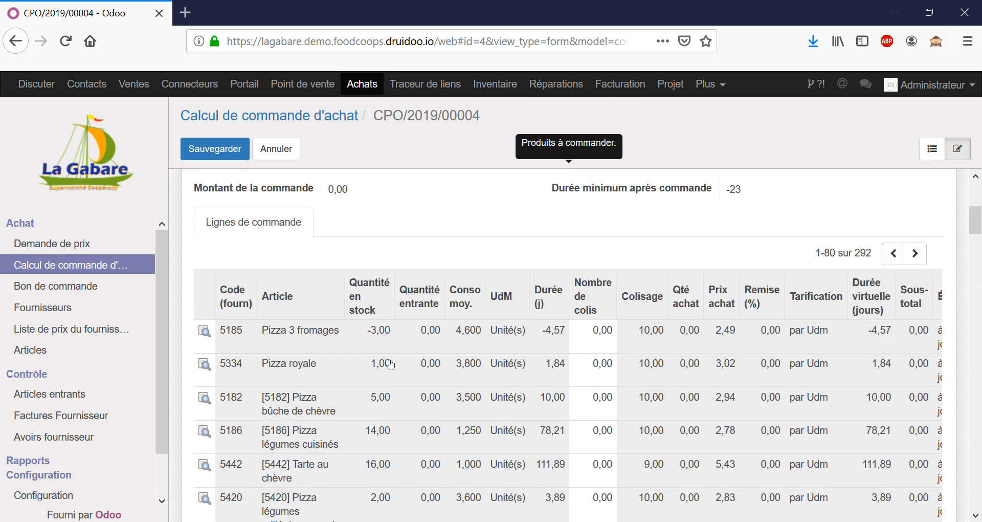
scroll(459, 316, down, 6)
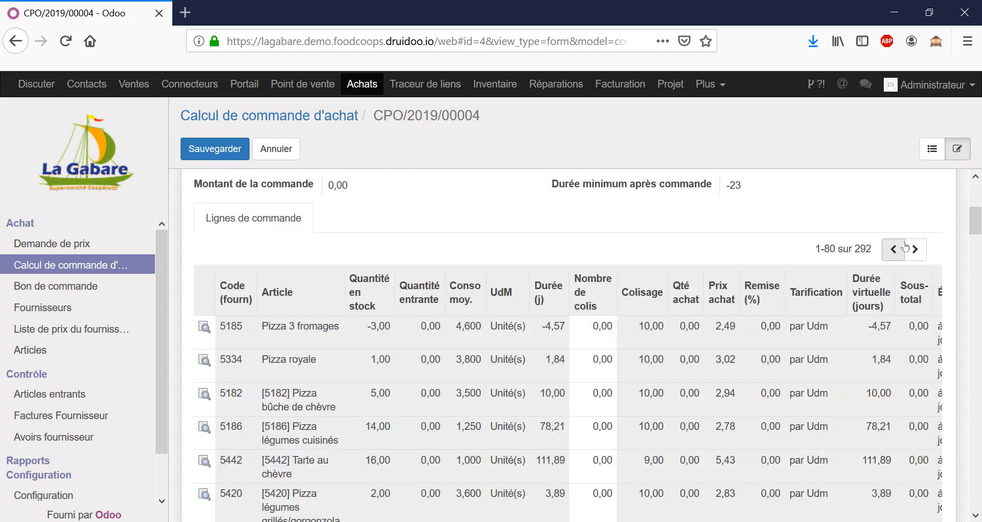
click(866, 249)
click(863, 202)
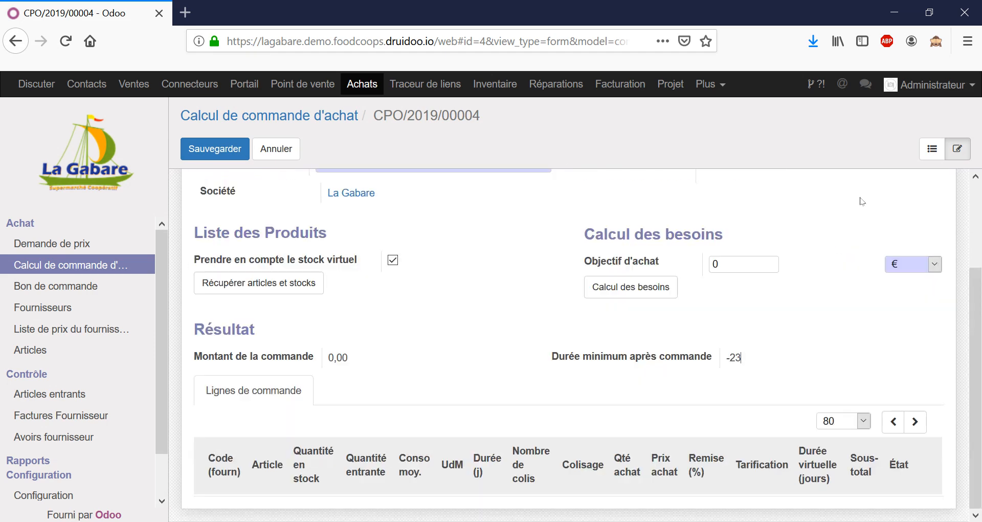
Save the VITAFRAIS purchase order calculation
scroll(828, 259, down, 6)
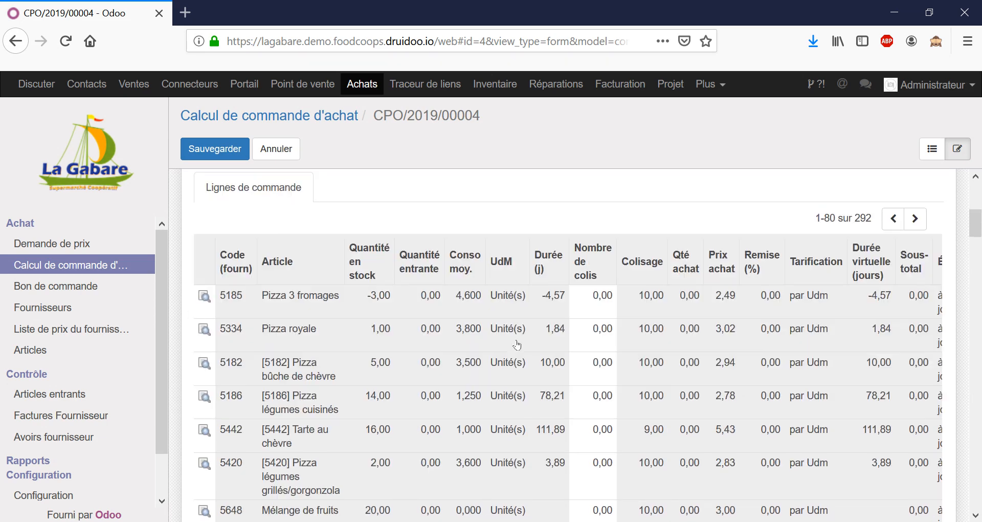
scroll(518, 344, down, 8)
scroll(514, 337, up, 11)
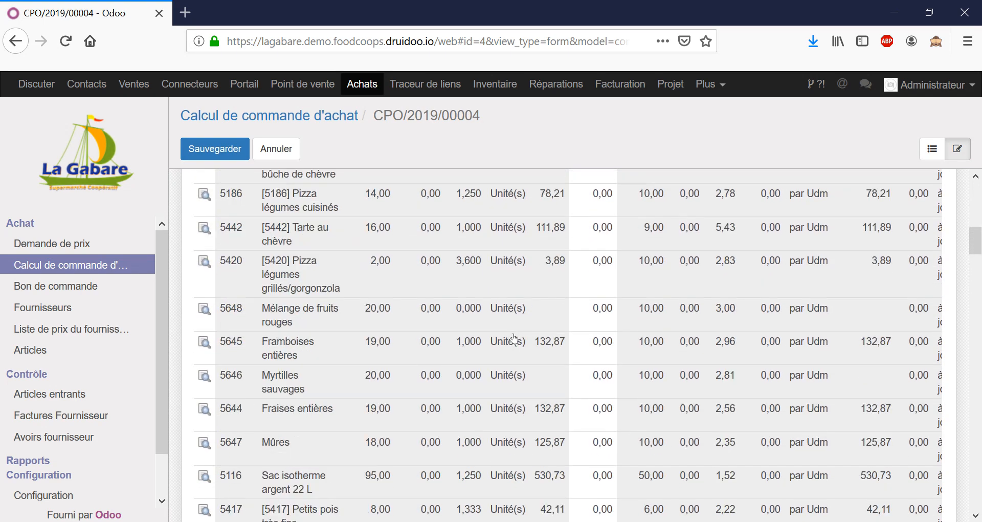
scroll(514, 338, up, 1)
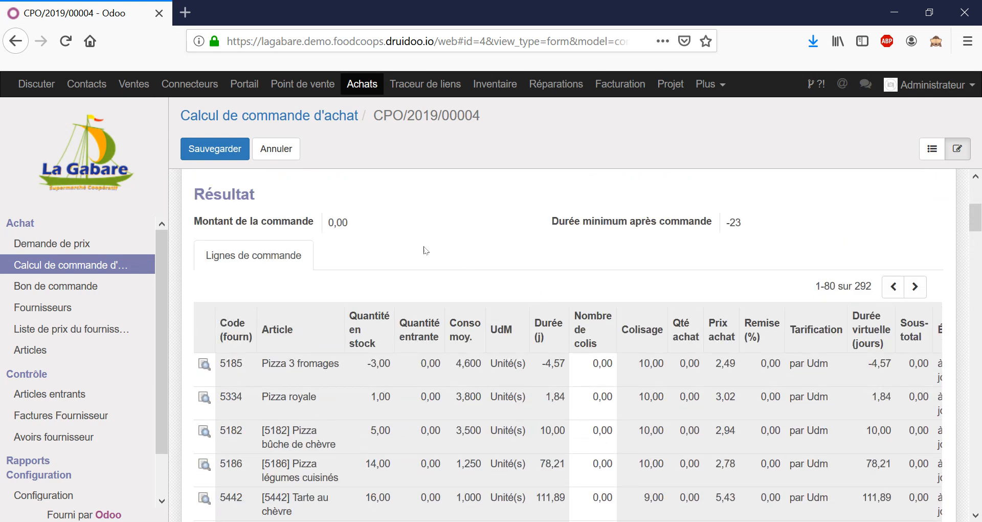
click(229, 150)
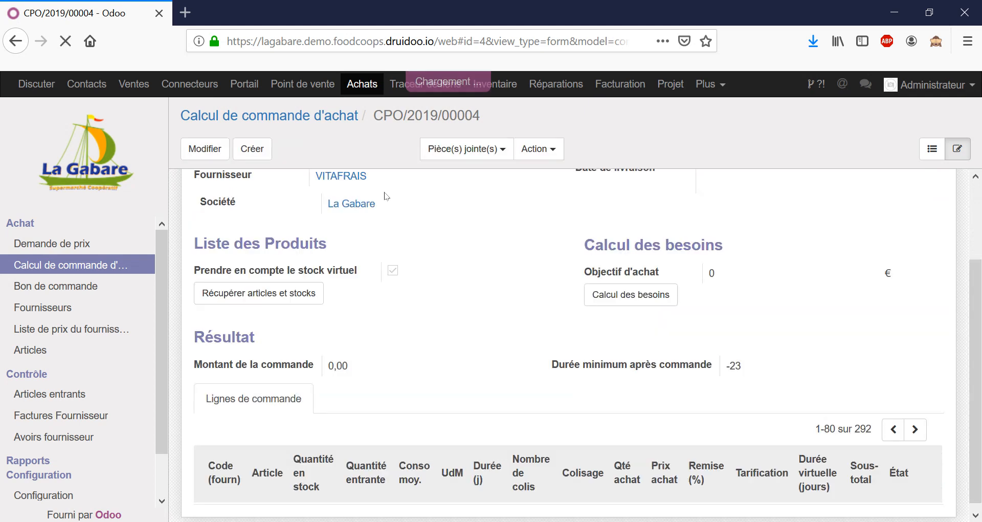
Start a new price request for supplier VITAFRAIS
click(71, 244)
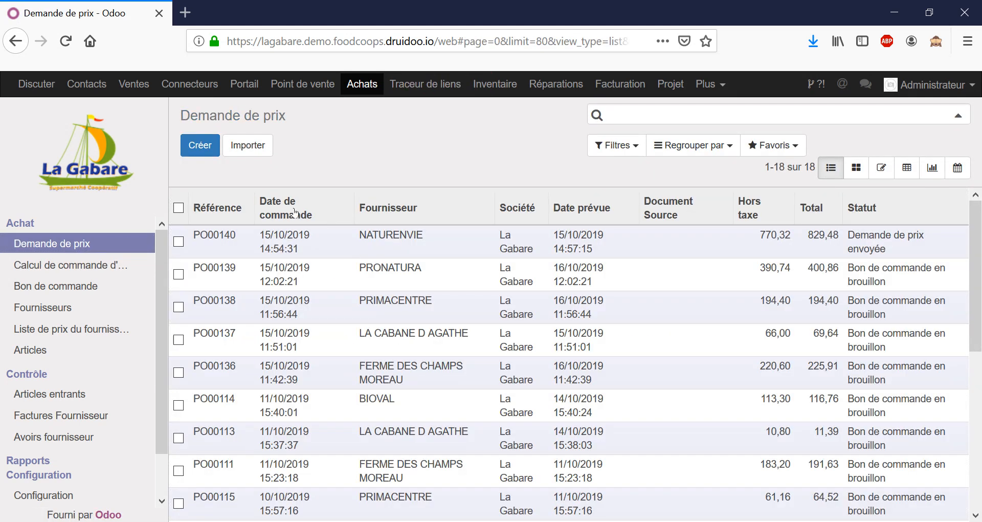
click(200, 144)
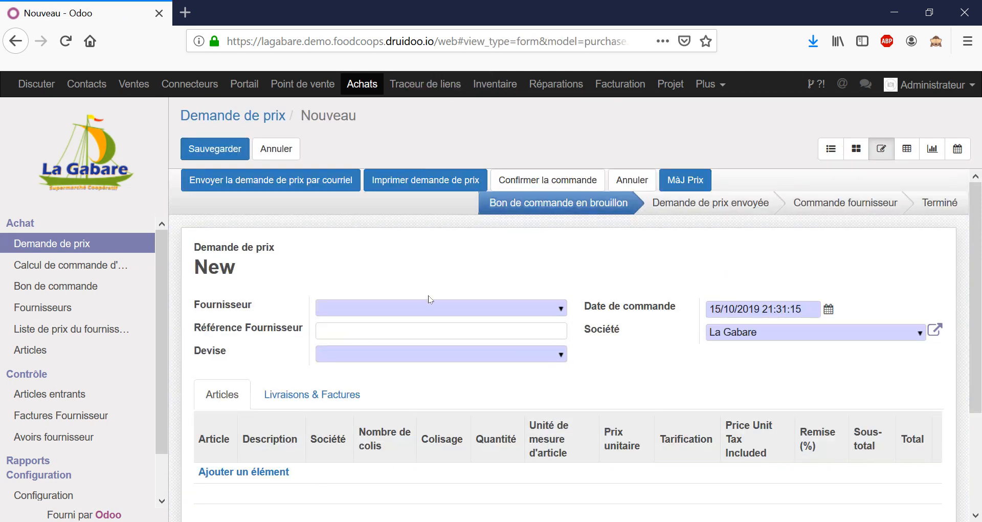
click(434, 306)
text(VITA)
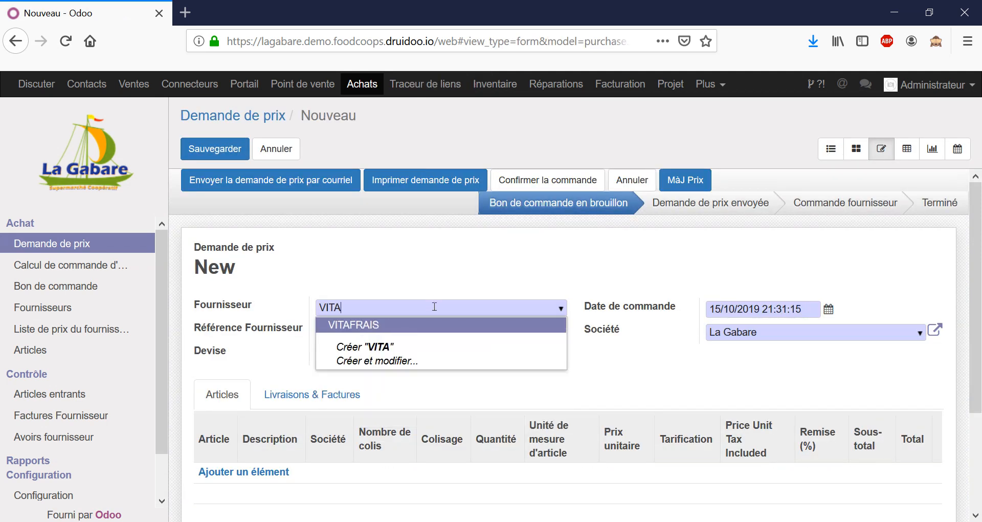
key(Tab)
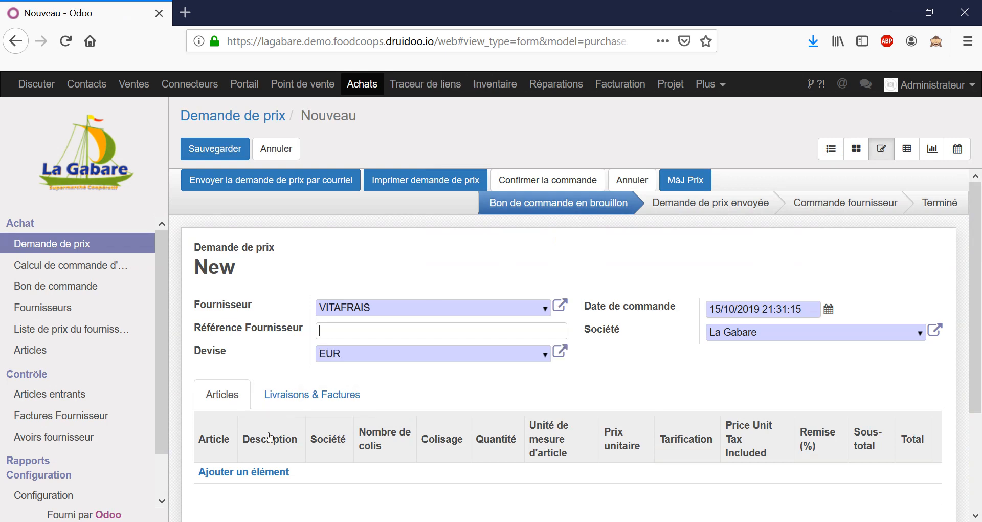
Add a blank article line to the price request and discard the unsaved request
click(259, 471)
scroll(336, 390, down, 2)
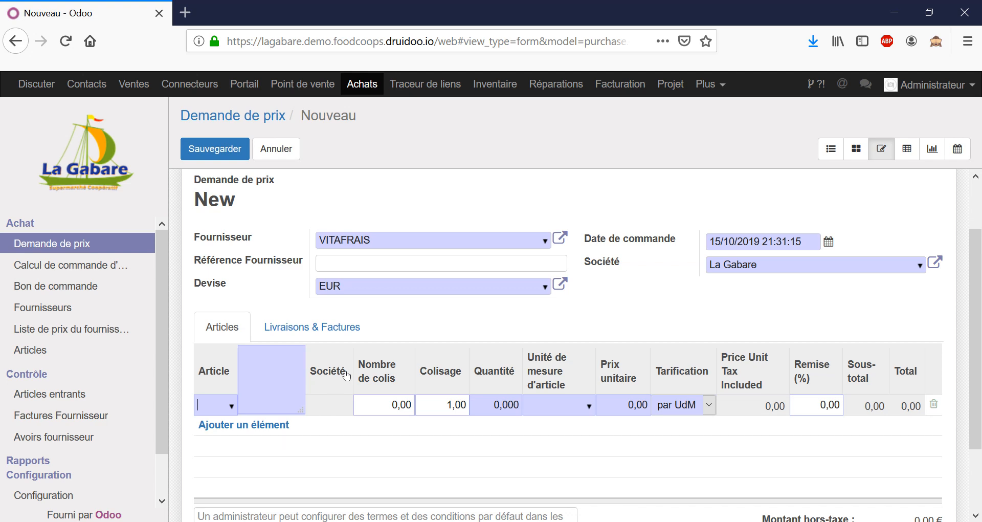
click(276, 148)
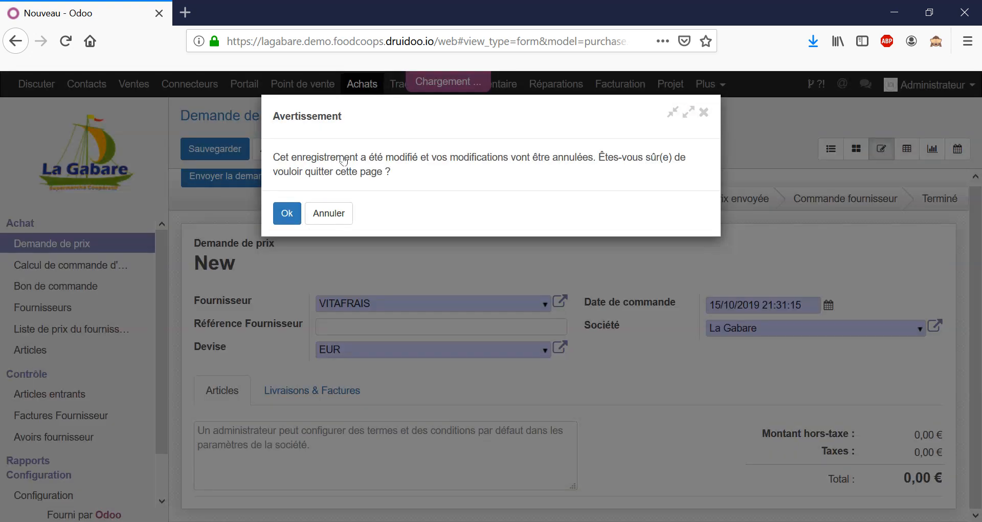
click(287, 213)
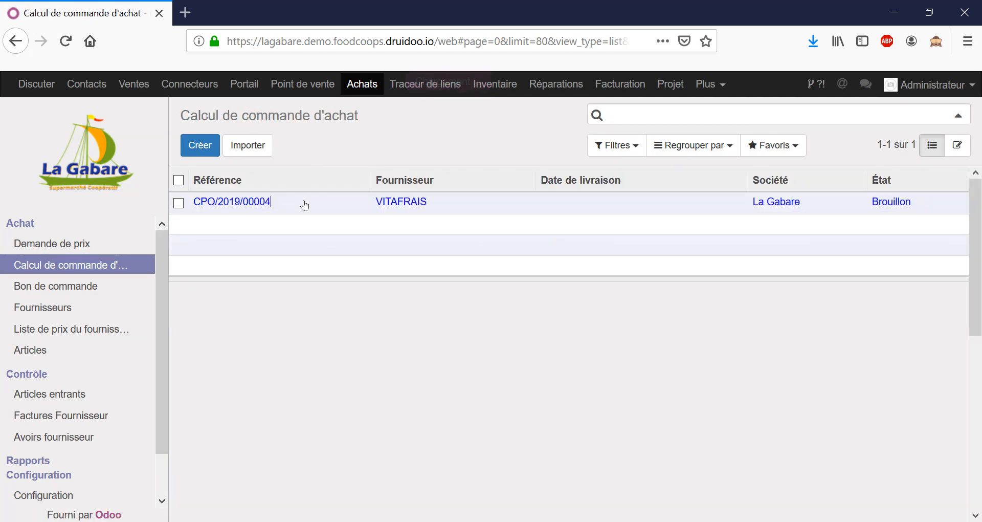
Reopen the saved VITAFRAIS order calculation and review its article lines
click(409, 202)
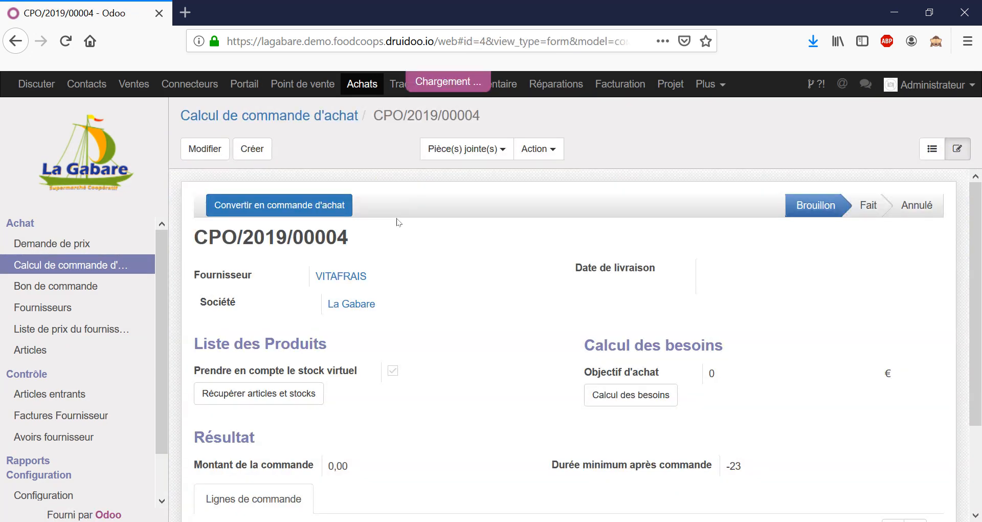
scroll(398, 223, down, 2)
scroll(454, 268, down, 4)
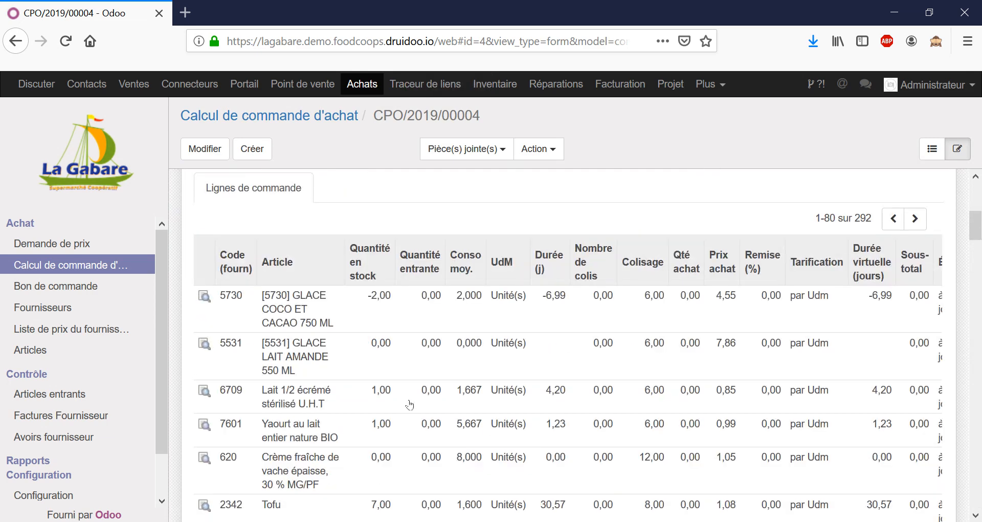
scroll(299, 333, down, 5)
scroll(359, 391, up, 4)
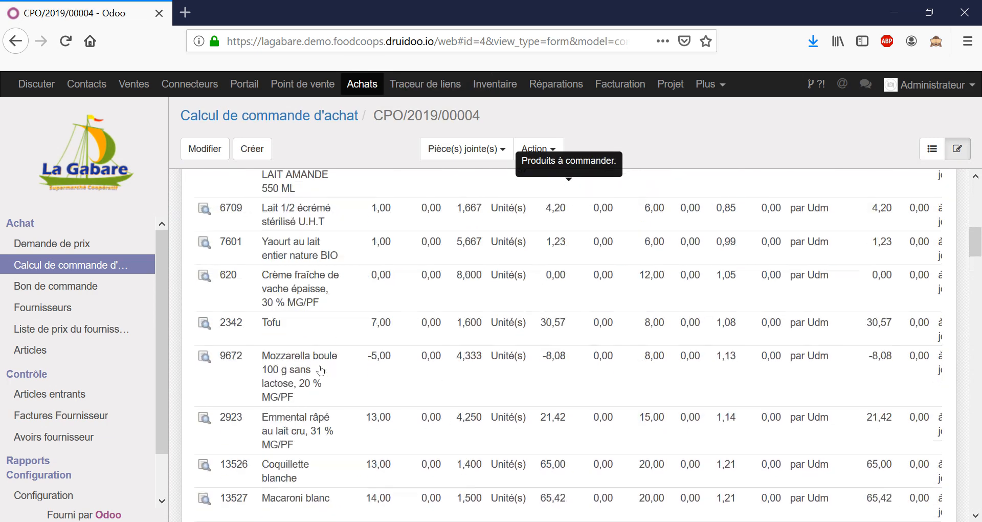
scroll(435, 353, up, 3)
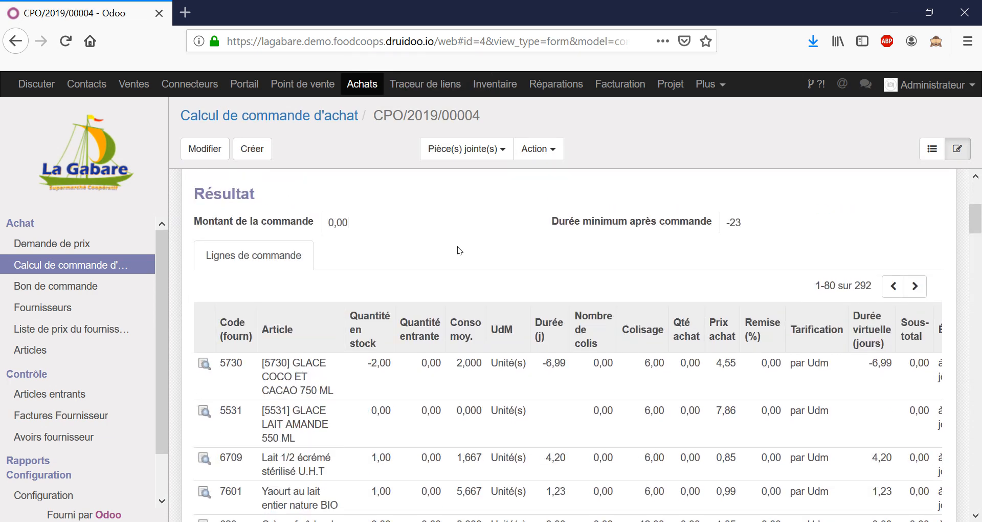
scroll(458, 251, up, 3)
scroll(527, 286, up, 4)
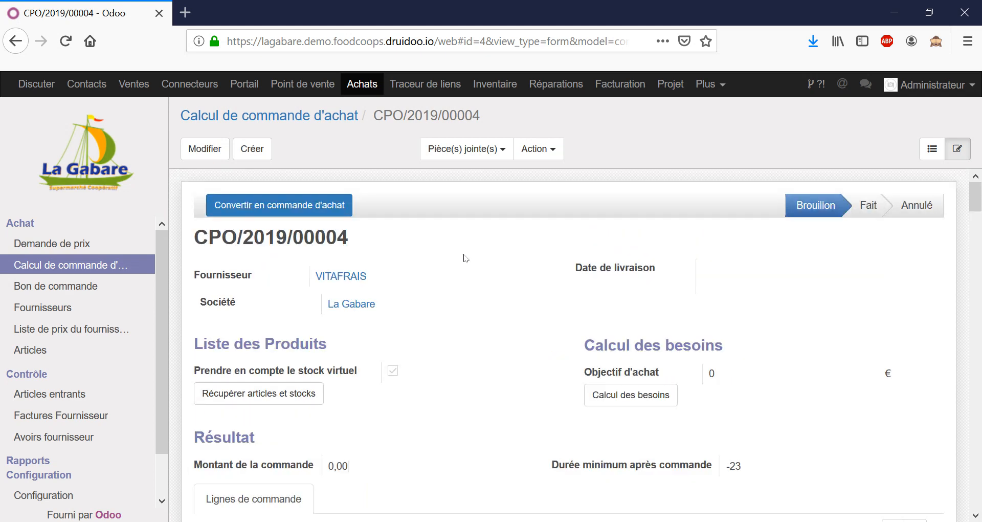
Edit the calculation to set the purchase objective to 15 jours and compute the needs
click(210, 152)
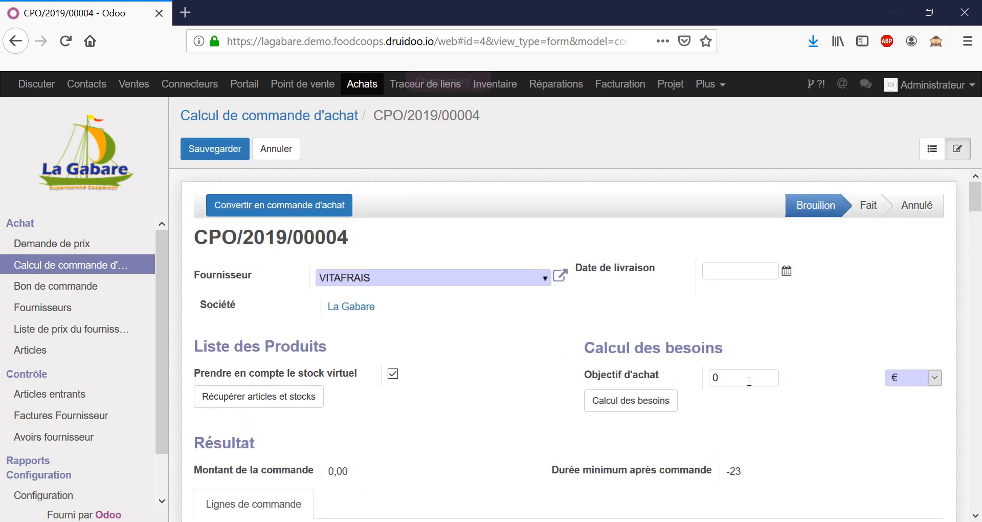
click(926, 378)
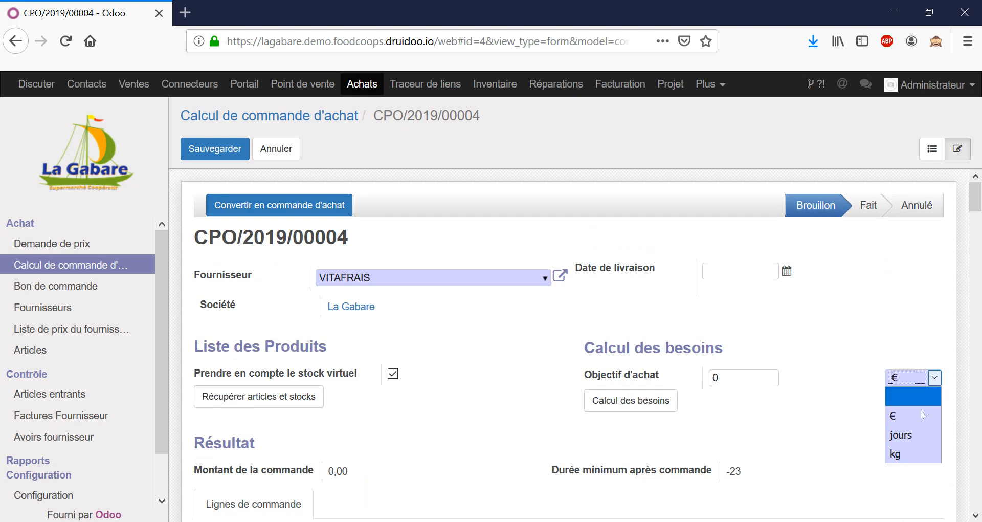
click(914, 435)
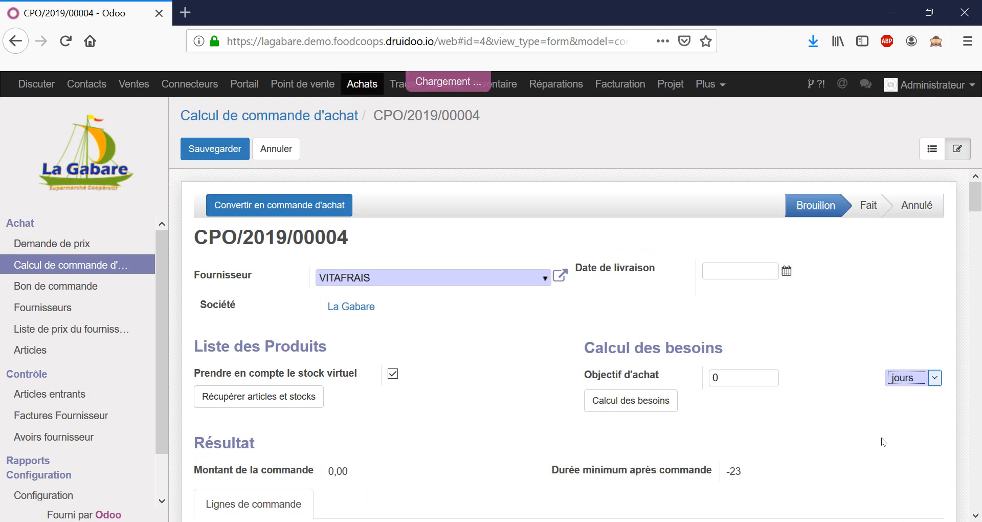
click(729, 380)
text(15)
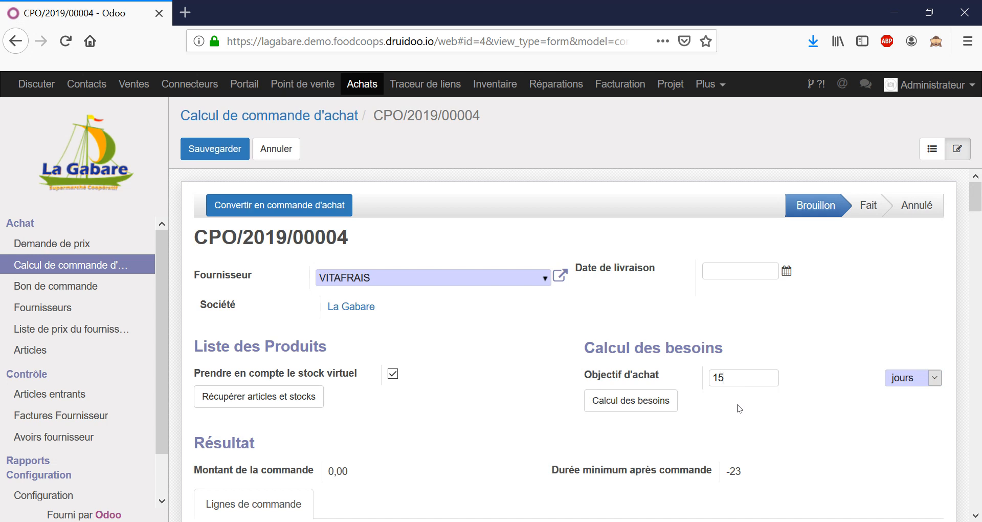
scroll(746, 406, down, 3)
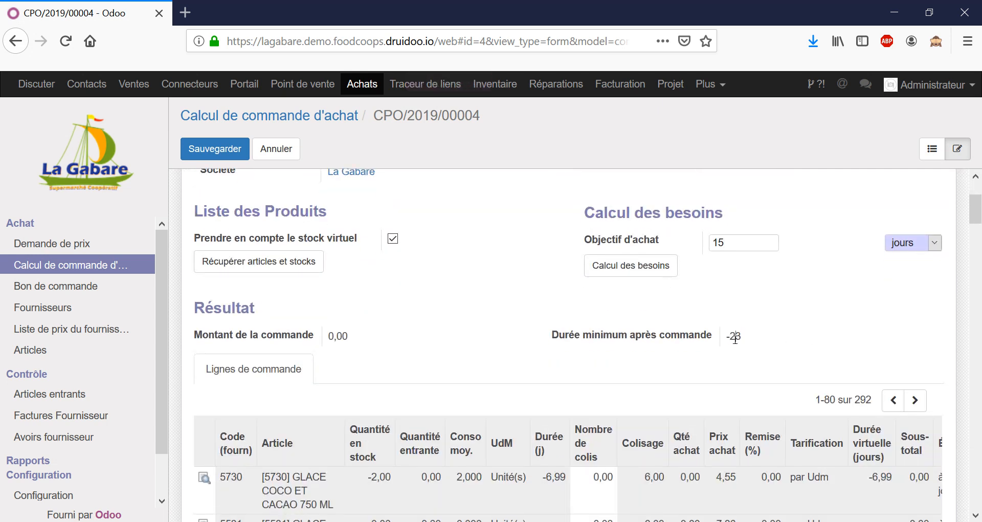
double_click(742, 245)
click(648, 268)
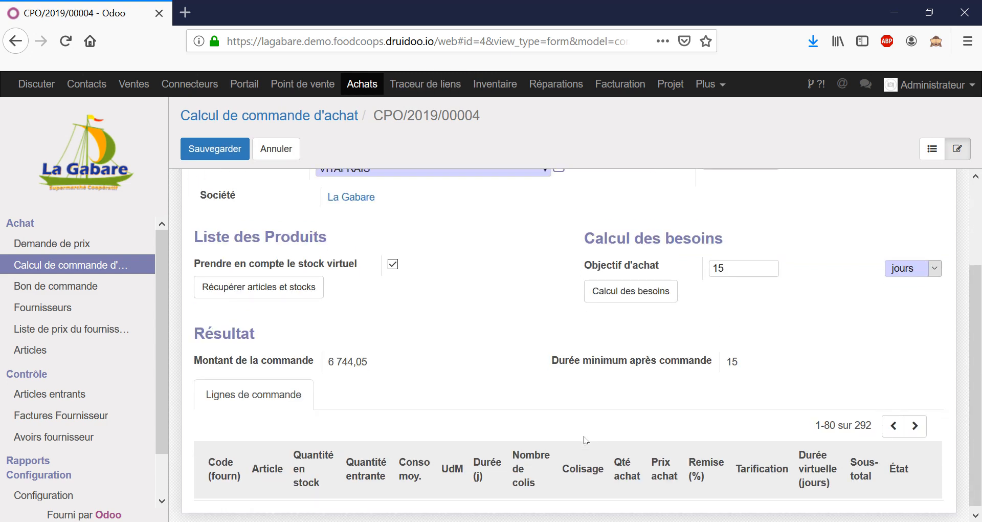
Review the computed order lines and set the number of packages for Mozzarella boule 100 g sans lactose to 1
scroll(665, 383, down, 5)
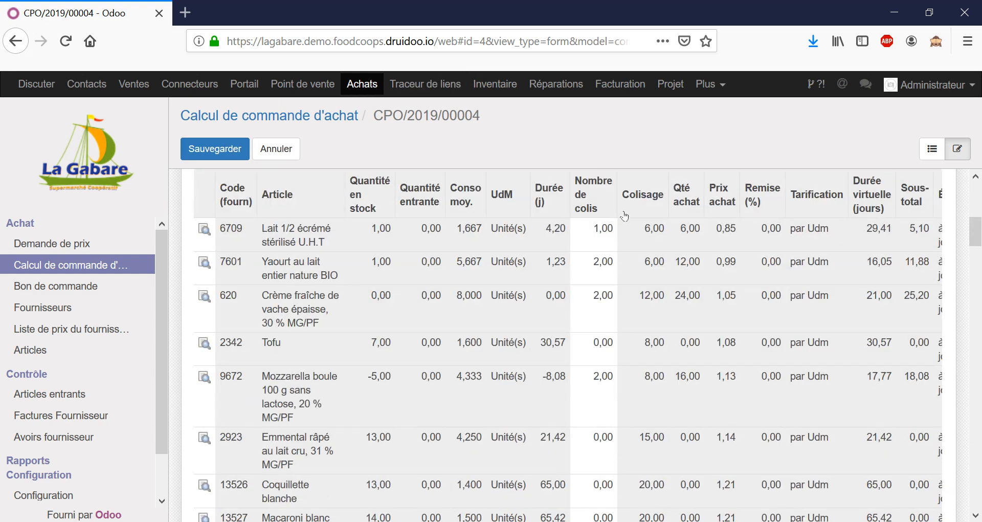
scroll(617, 276, down, 8)
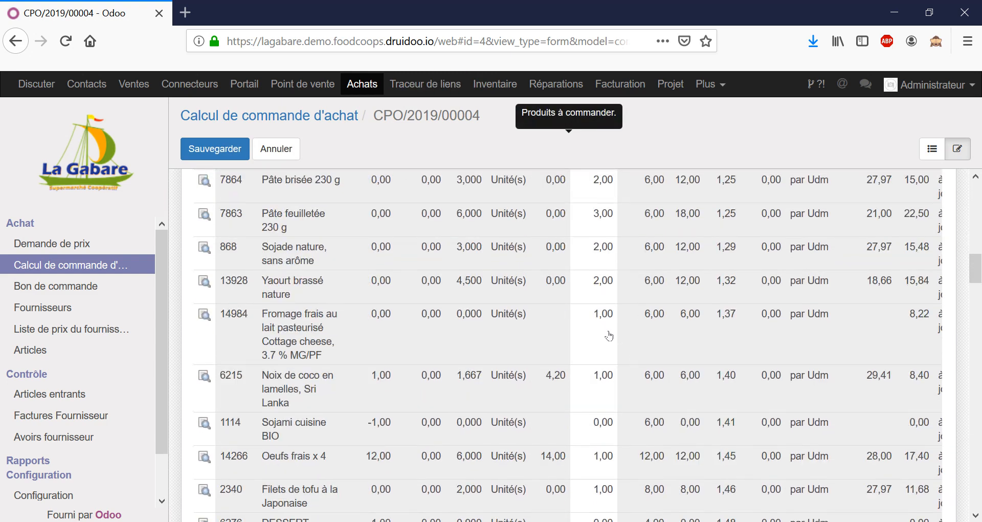
scroll(609, 335, down, 8)
scroll(609, 325, up, 6)
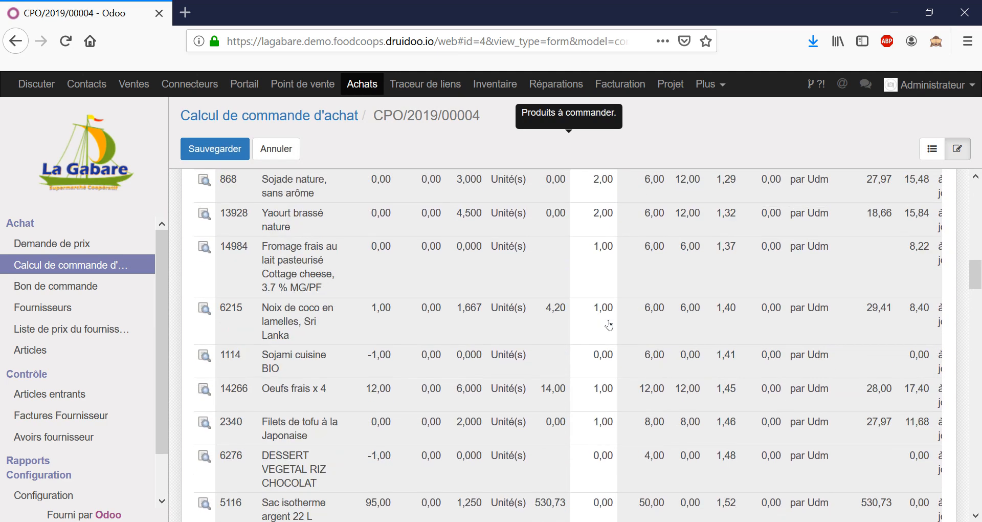
scroll(609, 326, up, 10)
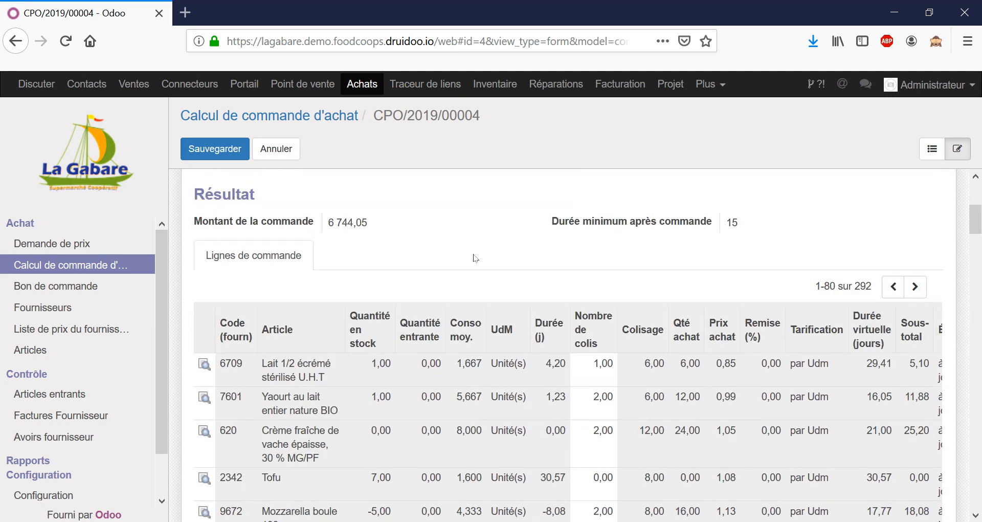
scroll(476, 258, down, 2)
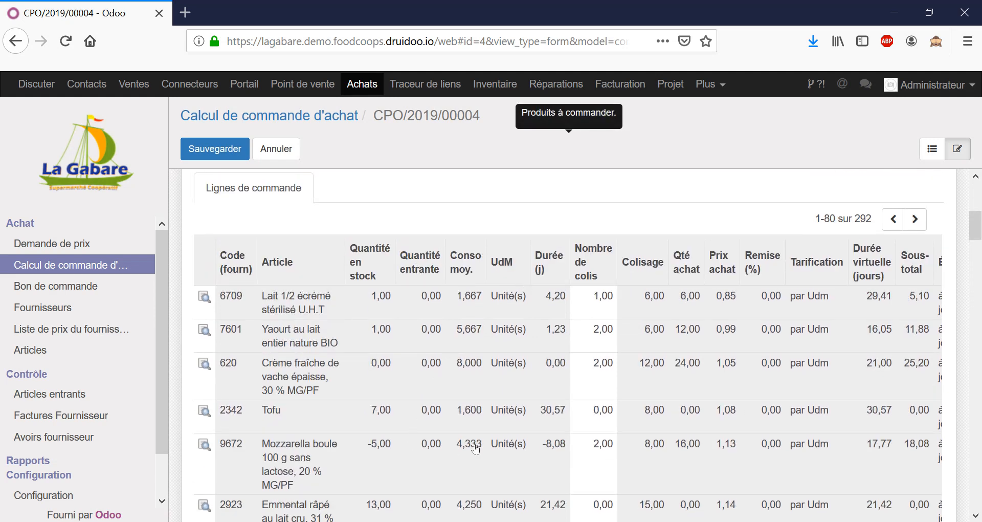
click(605, 458)
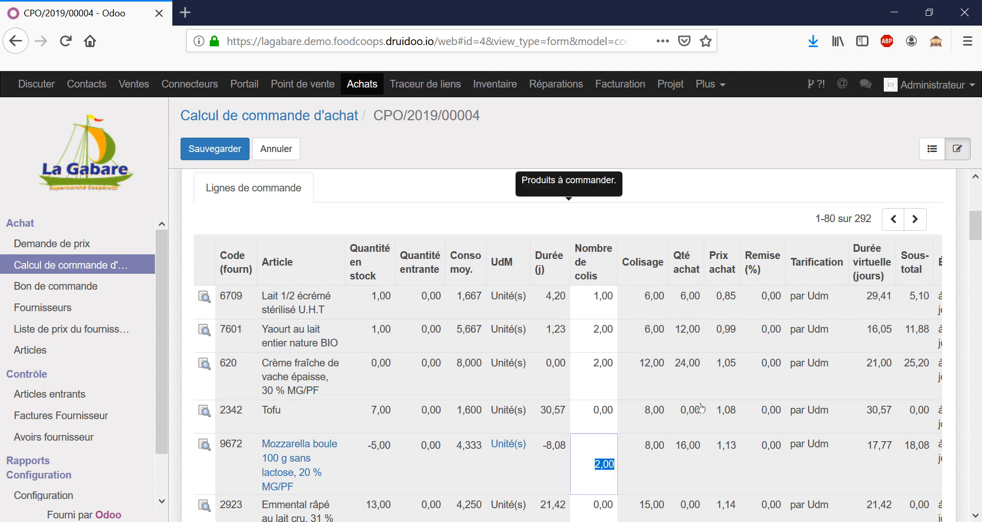
text(1)
click(669, 211)
Set the number of packages for Tofu to 2
scroll(622, 320, down, 1)
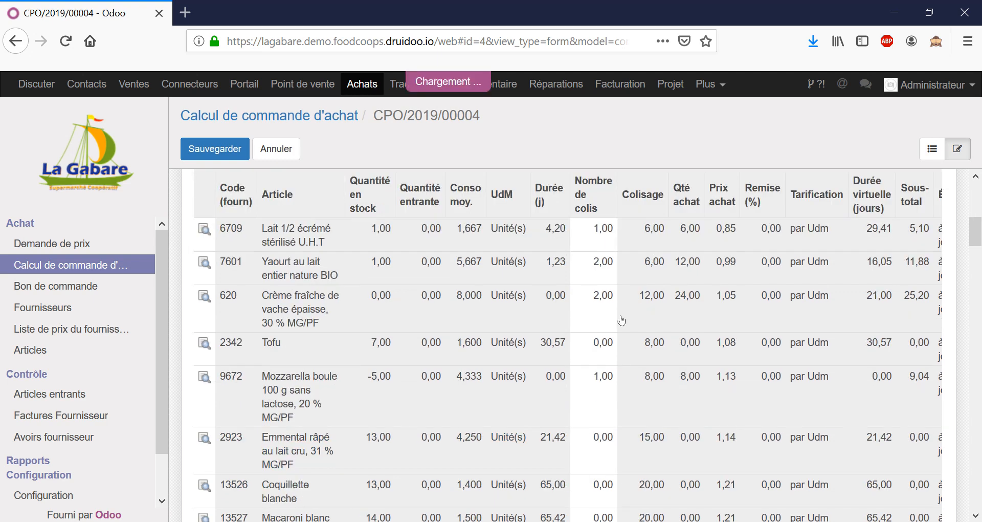
click(609, 353)
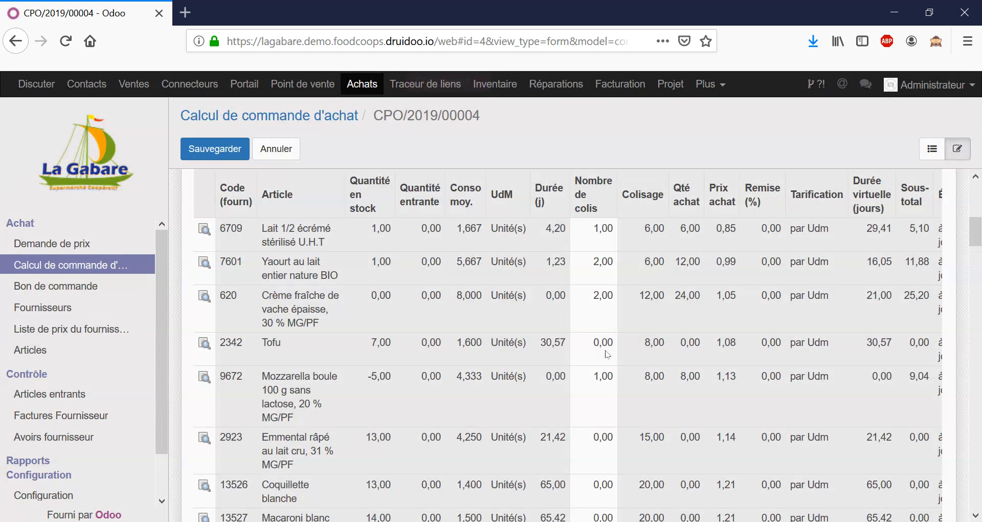
click(607, 354)
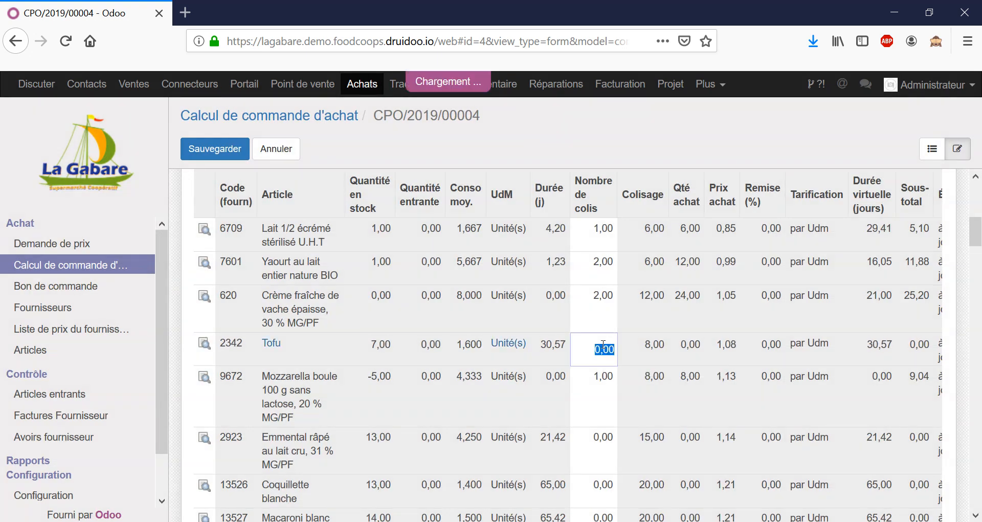
text(2)
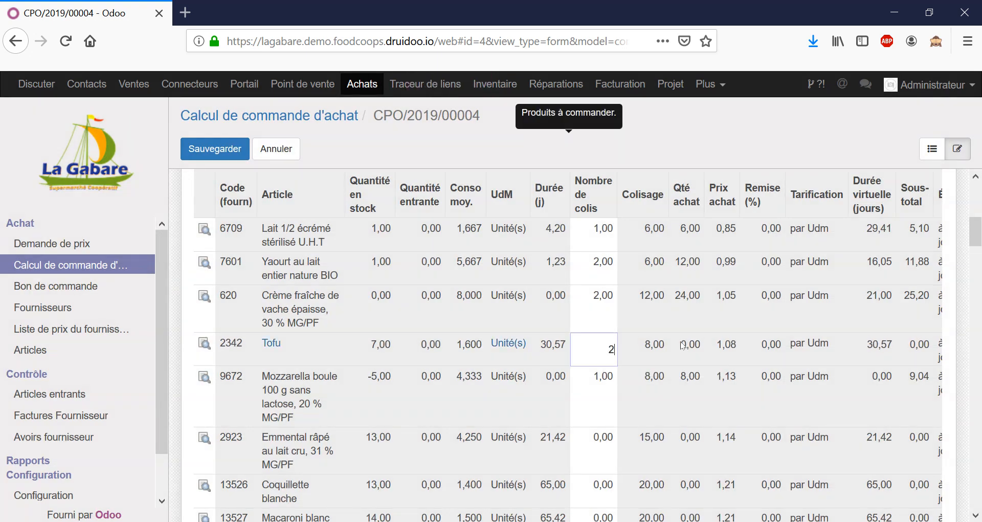
click(638, 150)
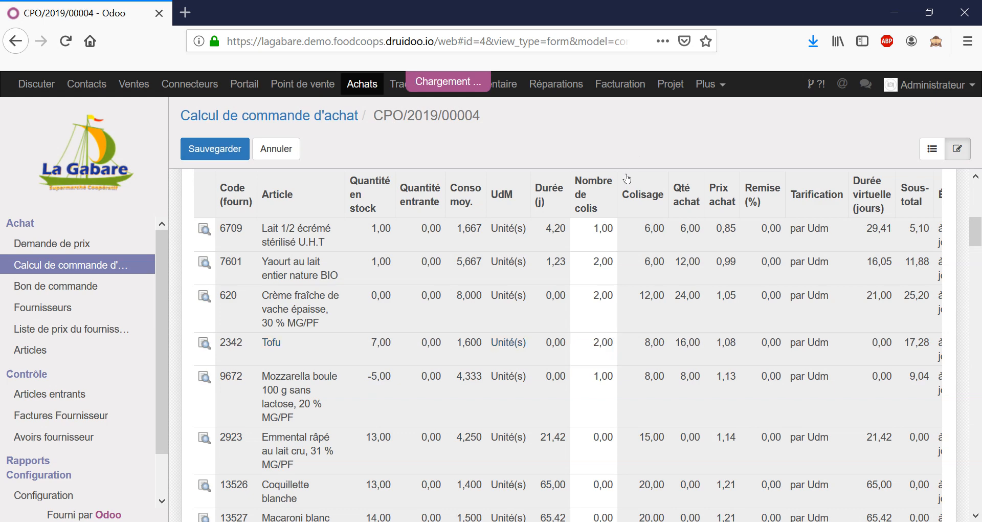
Examine the other order lines and their package counts, along with the calculation's reference and result summary
scroll(624, 204, down, 9)
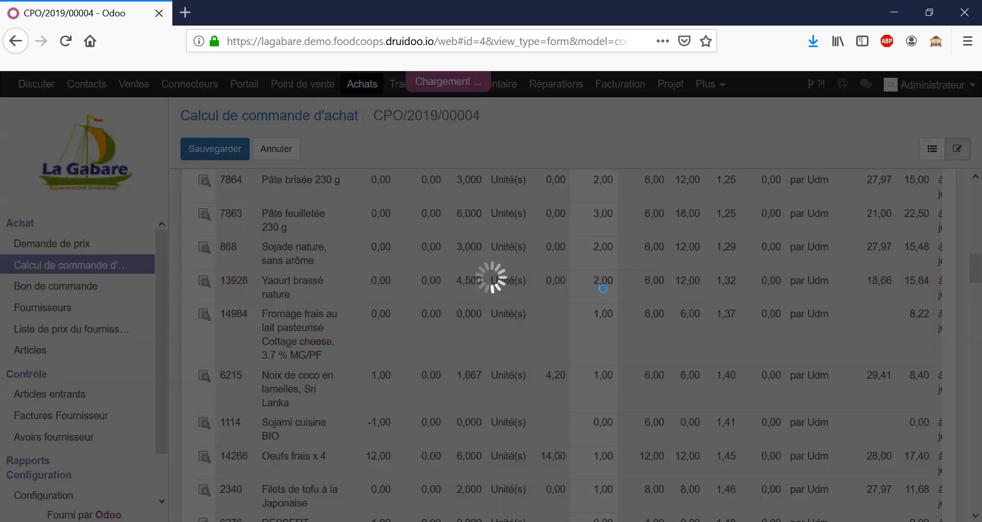
scroll(603, 287, down, 5)
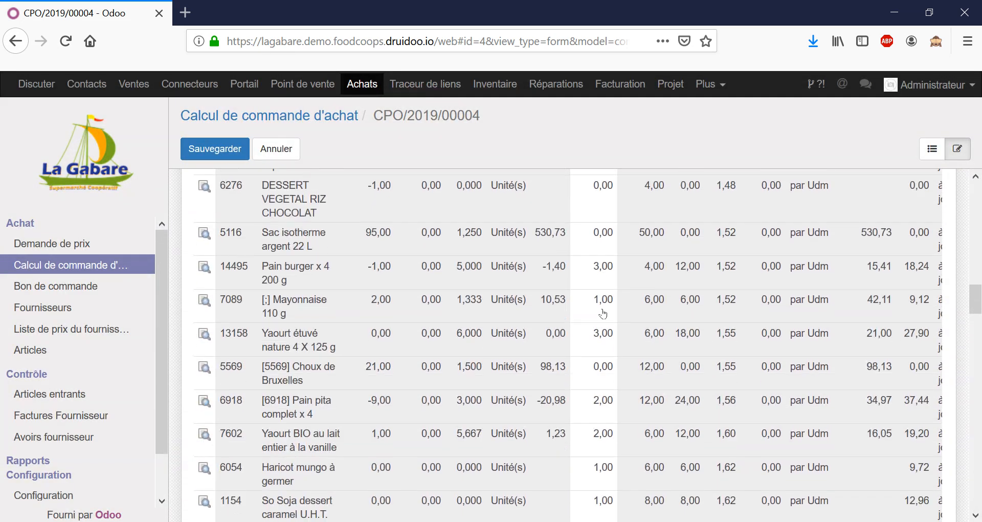
scroll(604, 358, down, 6)
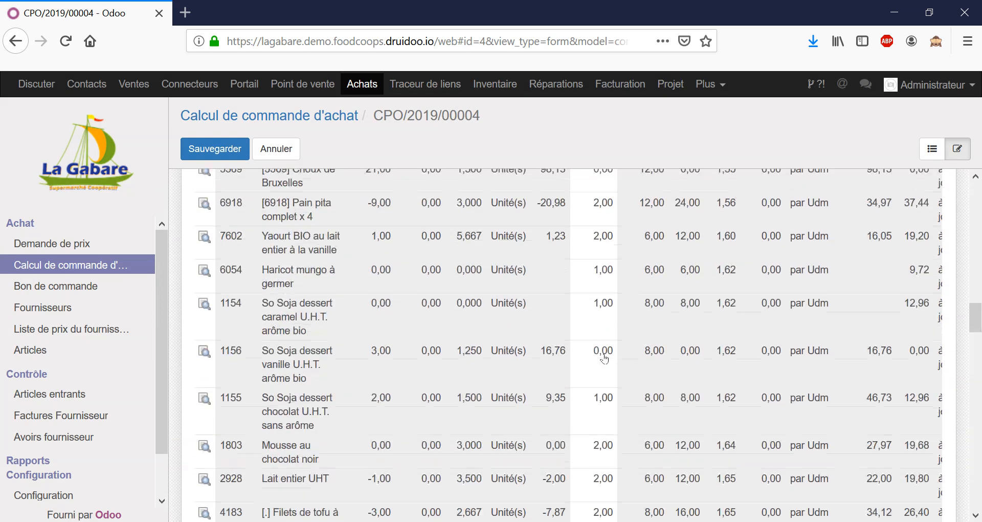
scroll(604, 356, up, 12)
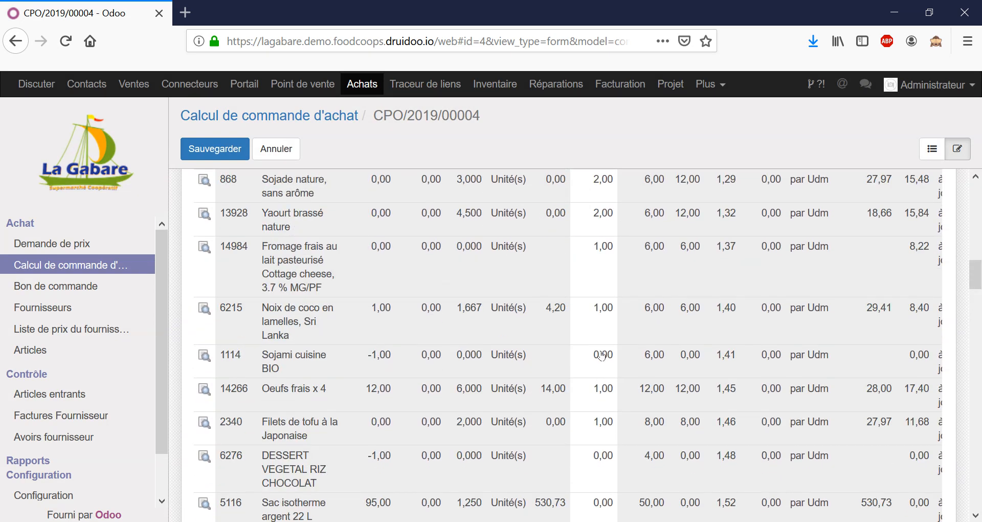
scroll(603, 351, up, 9)
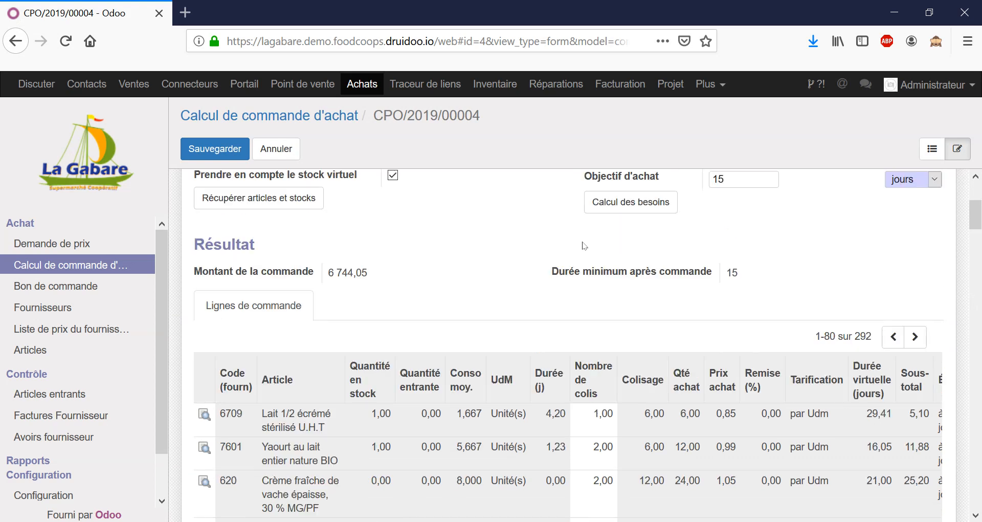
scroll(539, 254, up, 2)
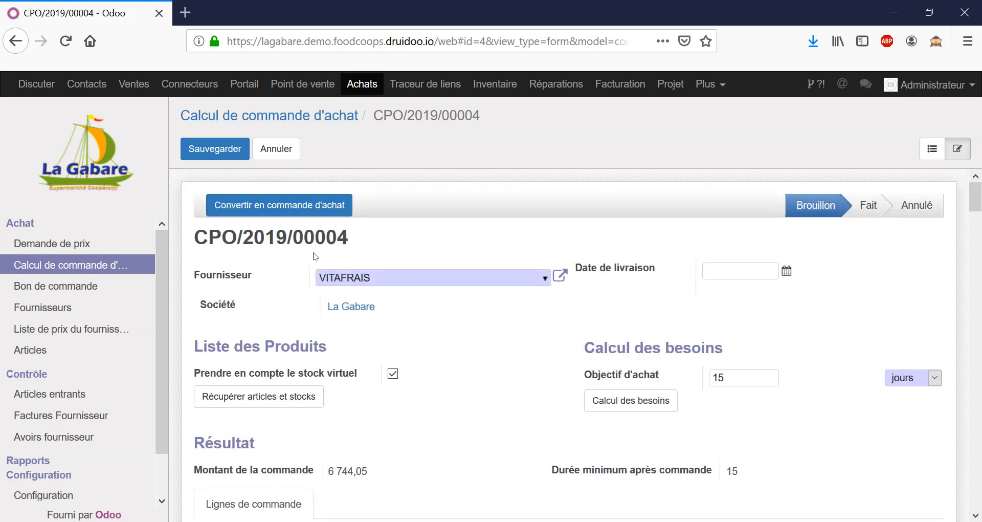
triple_click(295, 238)
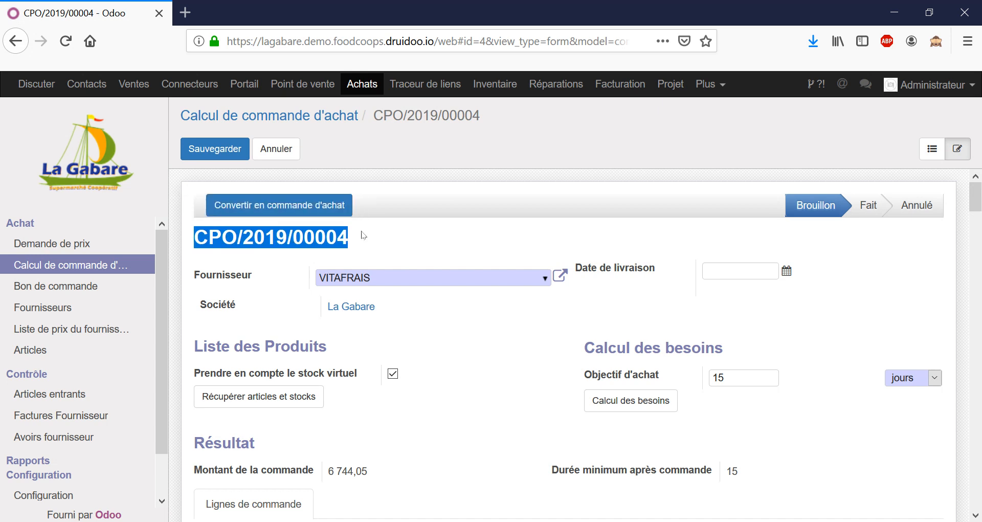
Examine the product history of Lait 1/2 écrémé stérilisé U.H.T and close it
scroll(486, 241, down, 6)
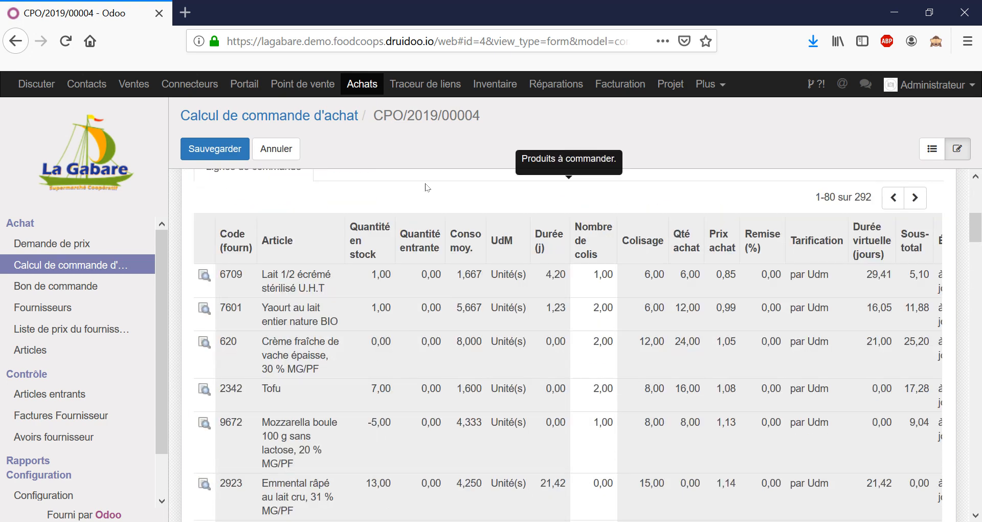
click(205, 279)
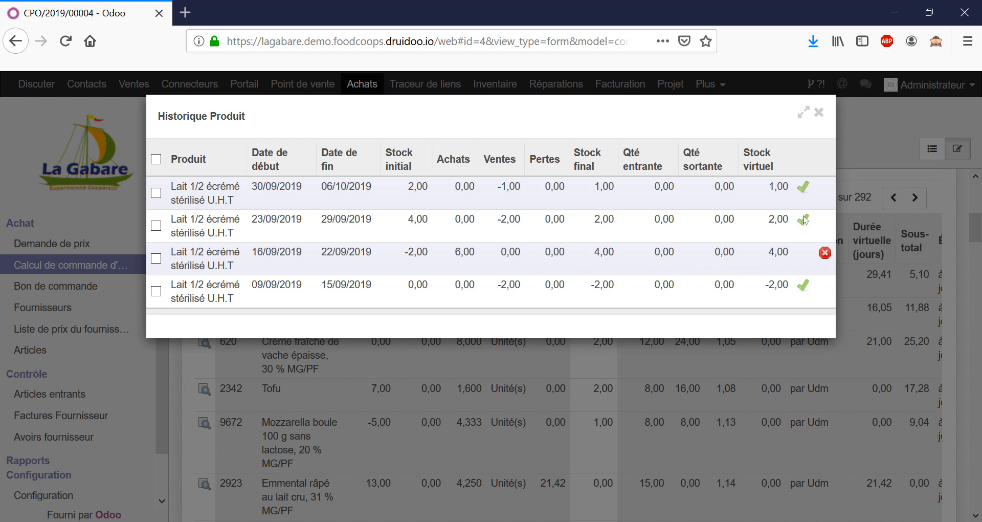
click(819, 112)
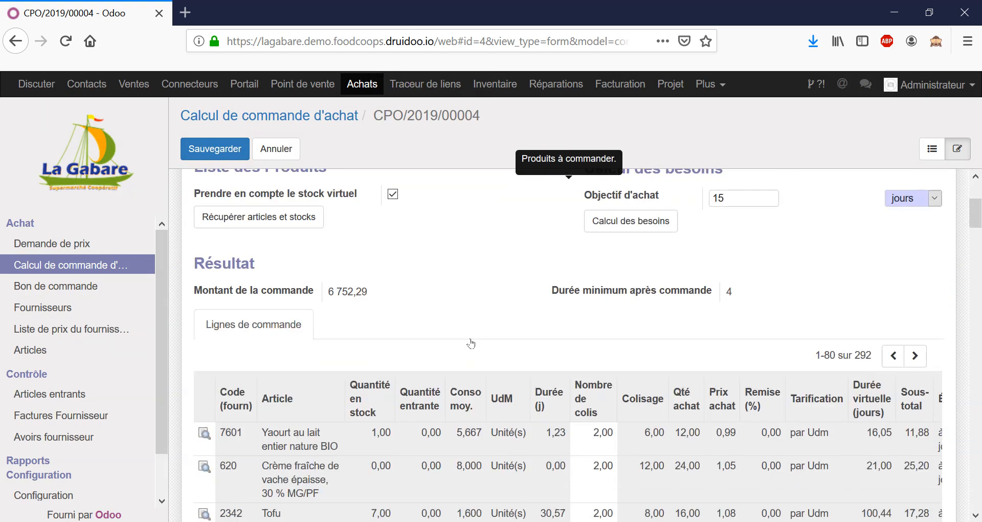
Check the updated result and order lines, and save the order calculation
scroll(471, 344, down, 3)
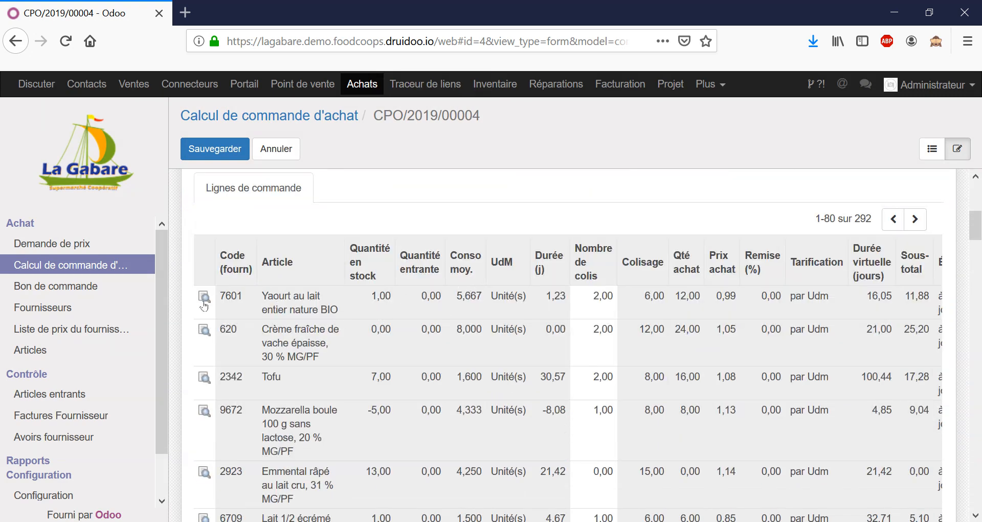
scroll(578, 332, up, 6)
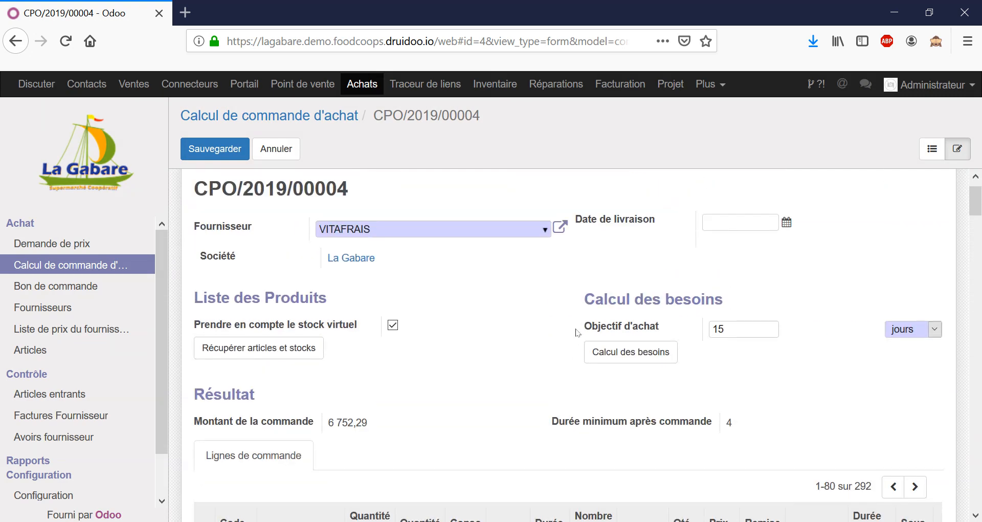
scroll(519, 274, down, 2)
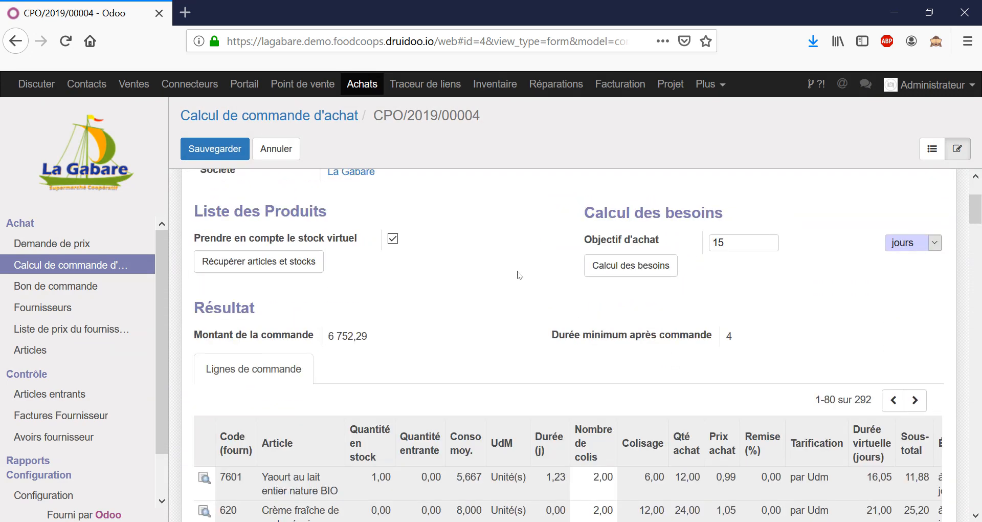
scroll(519, 274, down, 12)
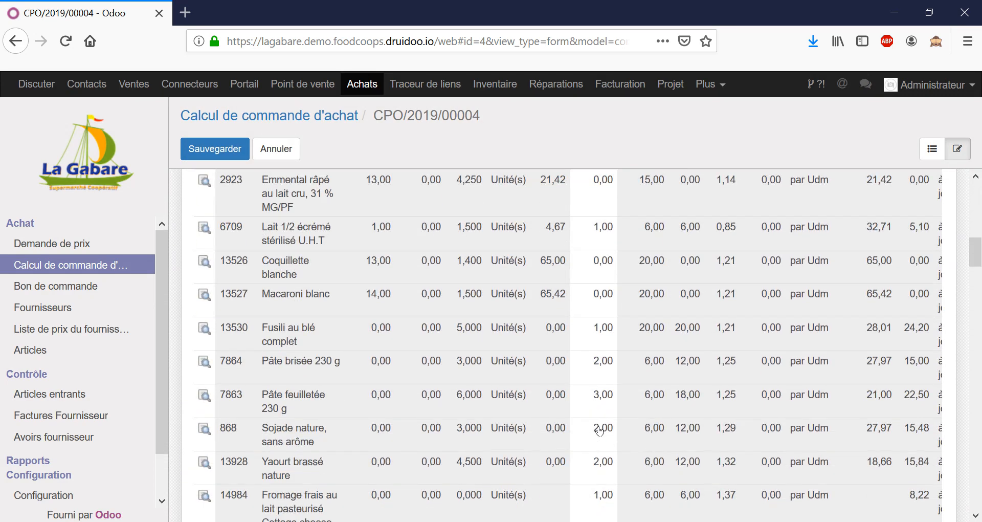
scroll(599, 431, down, 10)
scroll(588, 392, up, 15)
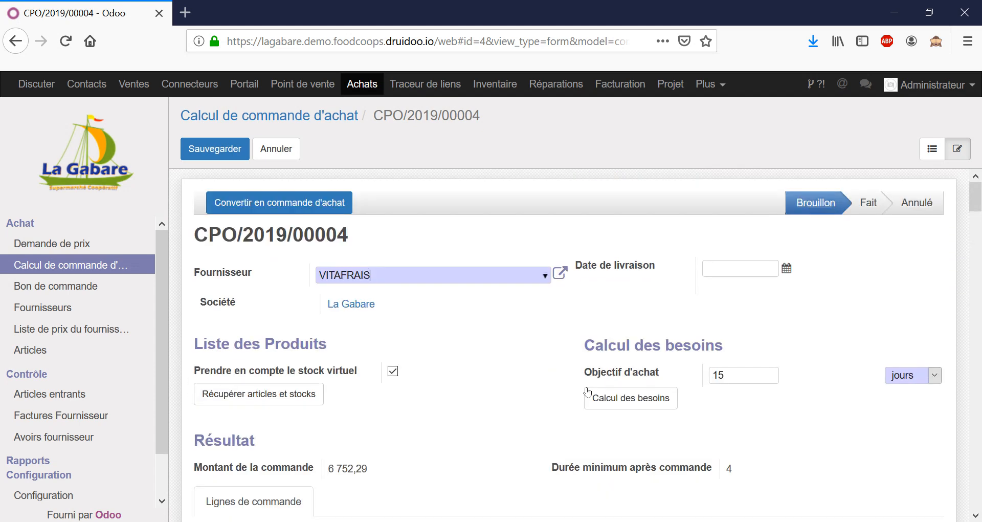
click(215, 148)
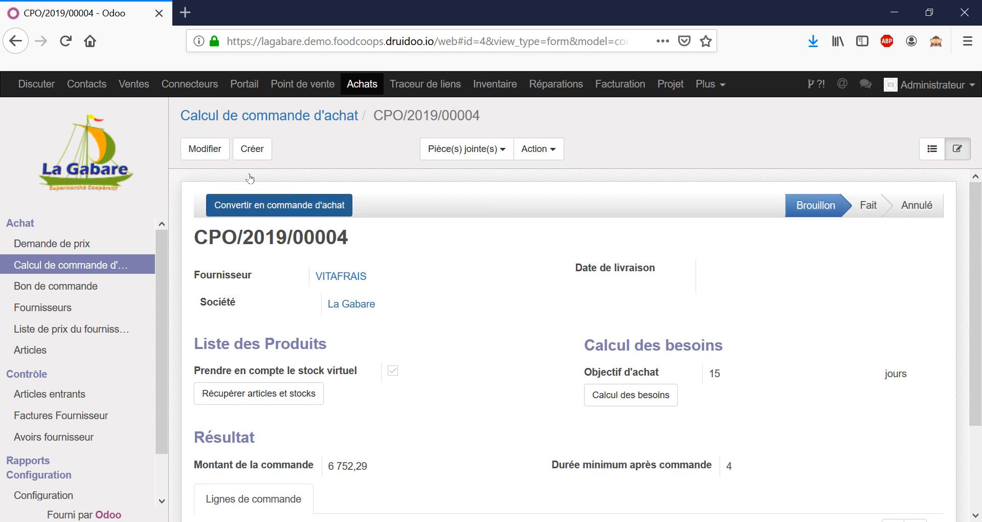
Edit the calculation to set the delivery date to 21/10/2019 and save it
click(206, 149)
click(712, 270)
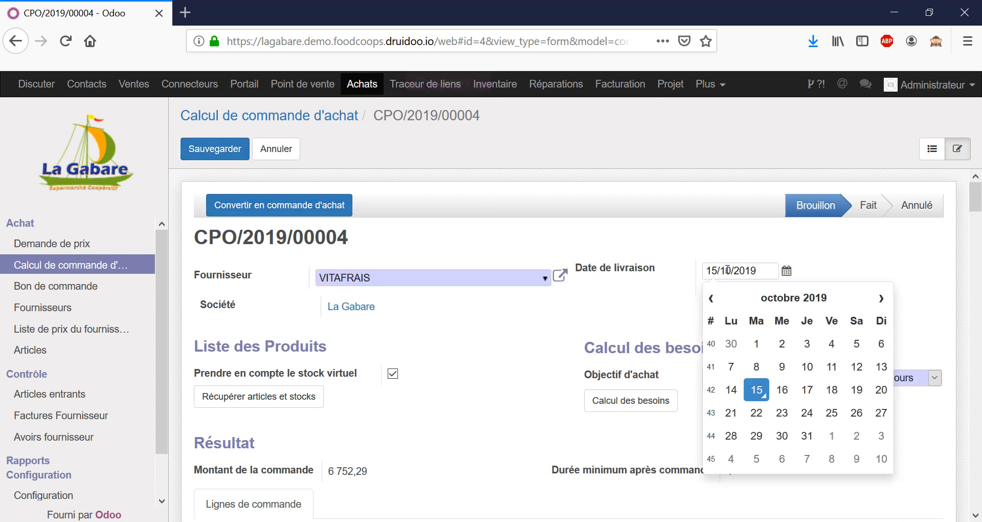
click(731, 414)
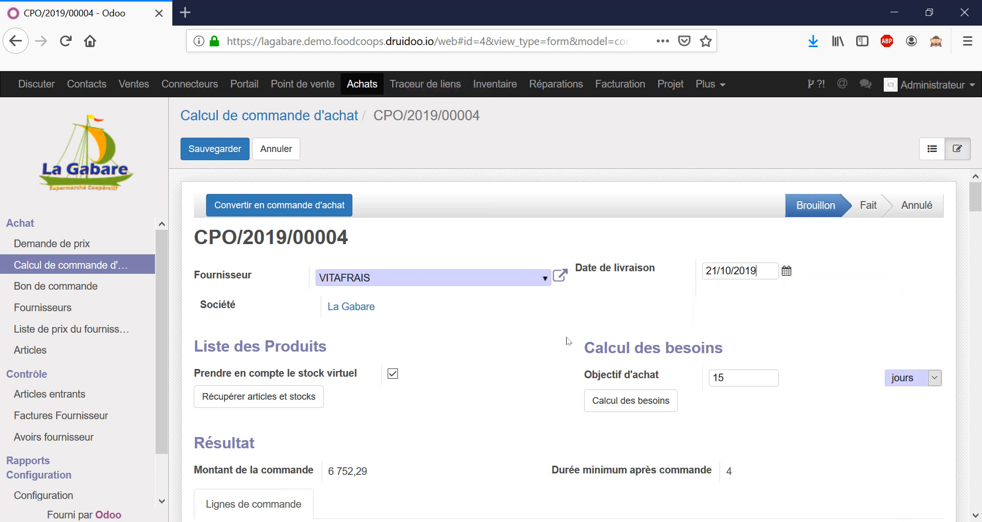
click(206, 154)
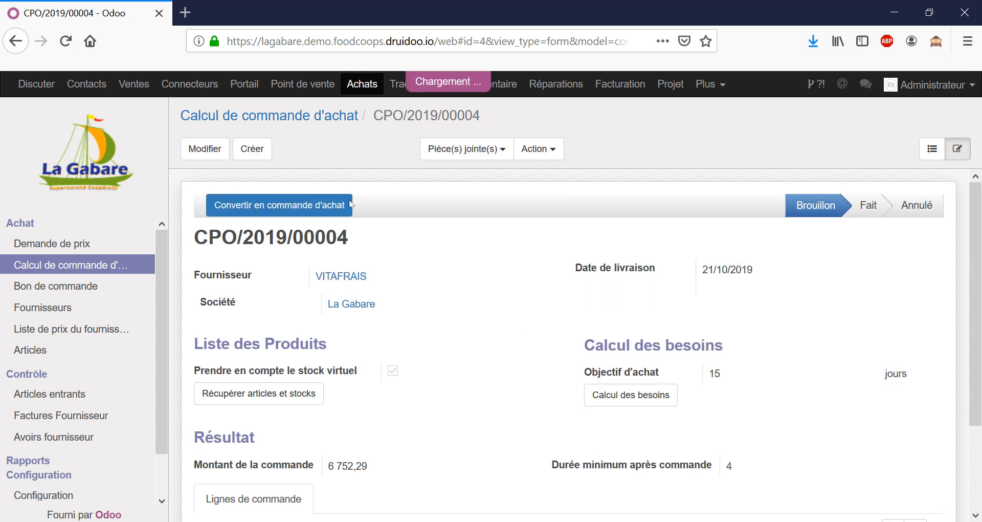
Convert the calculation into a purchase order and review the article lines of the resulting price request
click(316, 207)
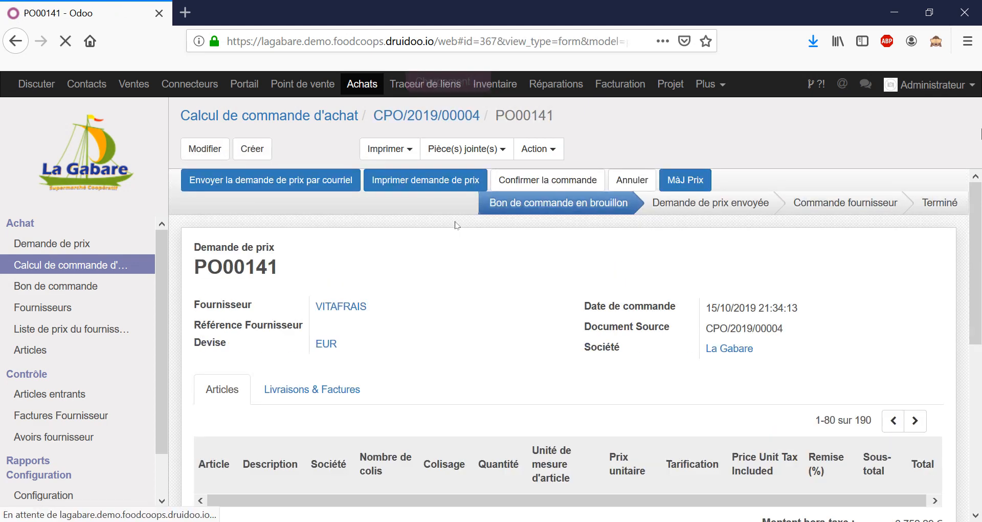
scroll(430, 261, down, 3)
scroll(430, 262, down, 10)
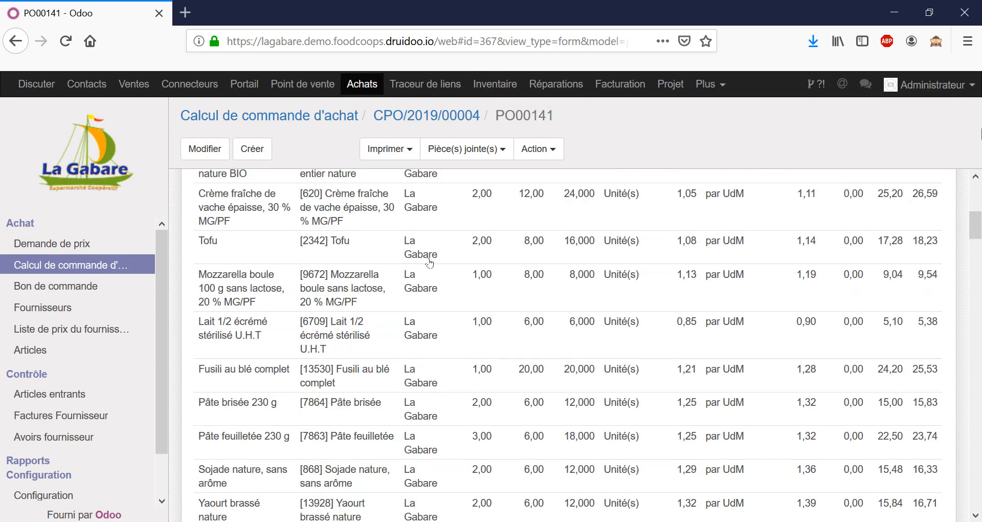
scroll(428, 267, down, 5)
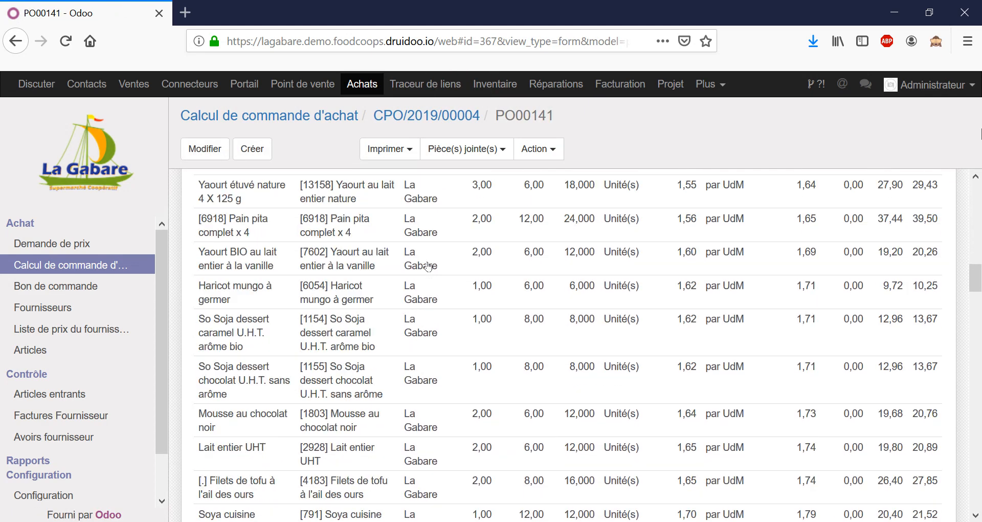
scroll(450, 259, up, 15)
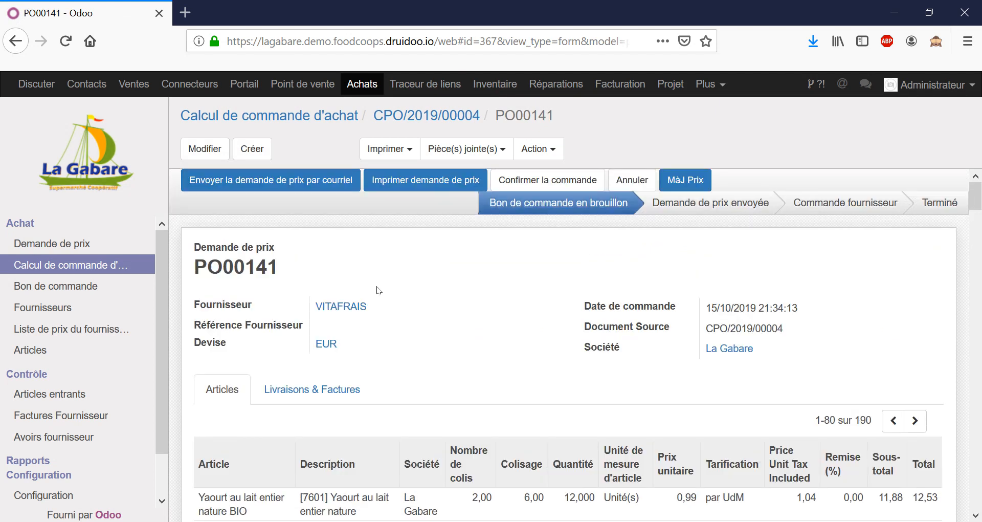
Start e-mailing the price request and try to save an e-mail entry in the VITAFRAIS contact details
click(307, 181)
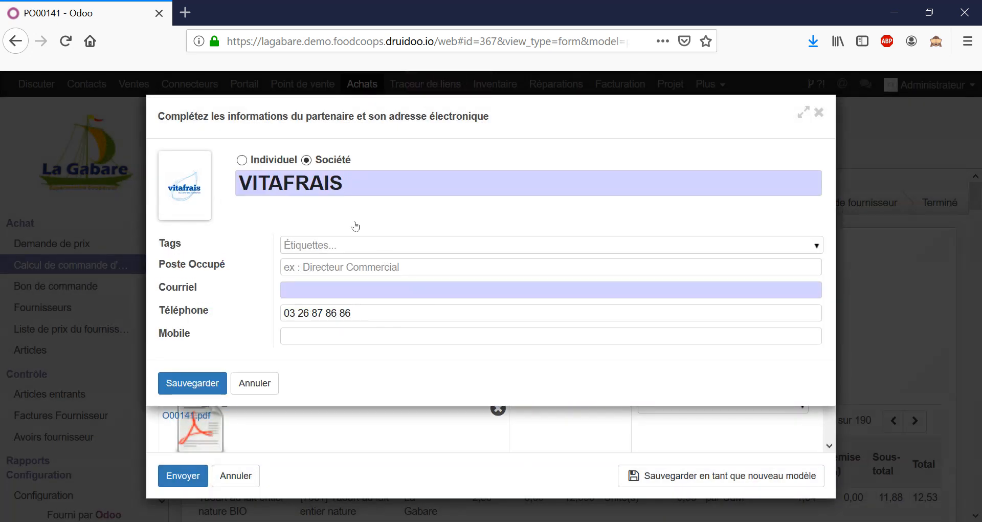
click(360, 287)
text(COURI)
double_click(361, 288)
text(courriel)
click(193, 383)
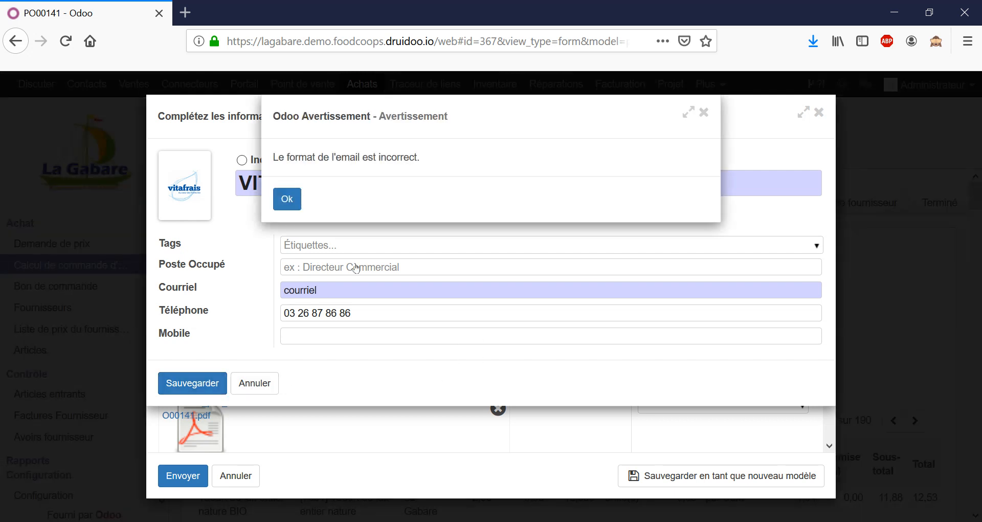
key(Return)
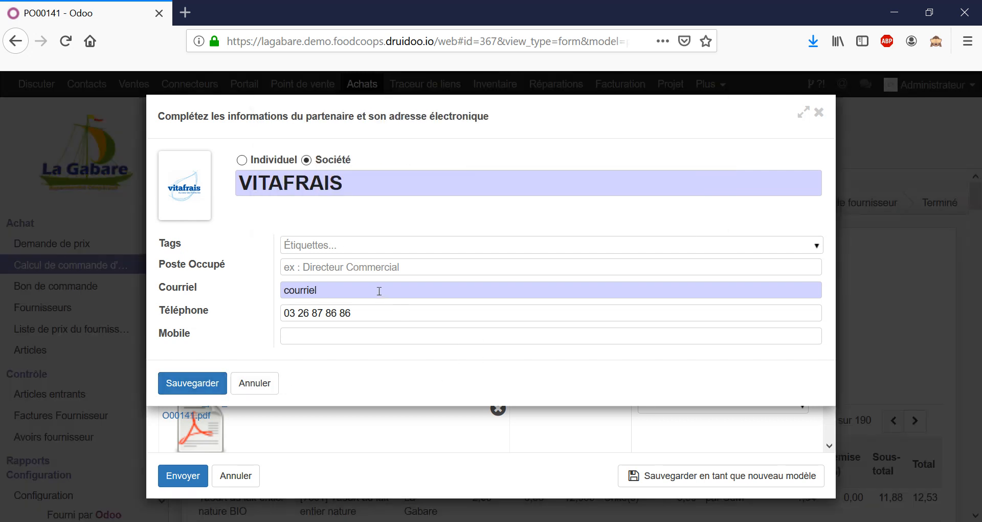
Complete the supplier's e-mail address, save the contact details and send the price request with its PDF attachment
click(210, 384)
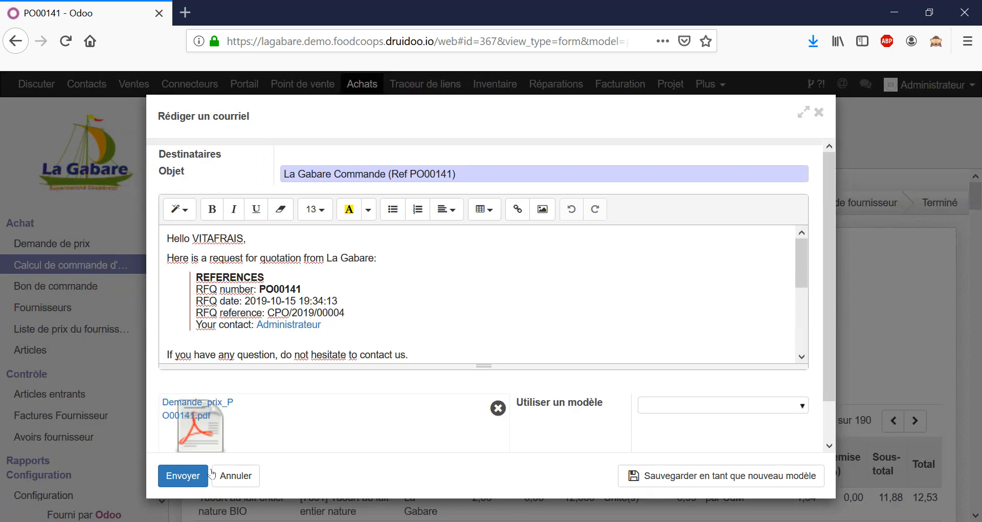
click(195, 485)
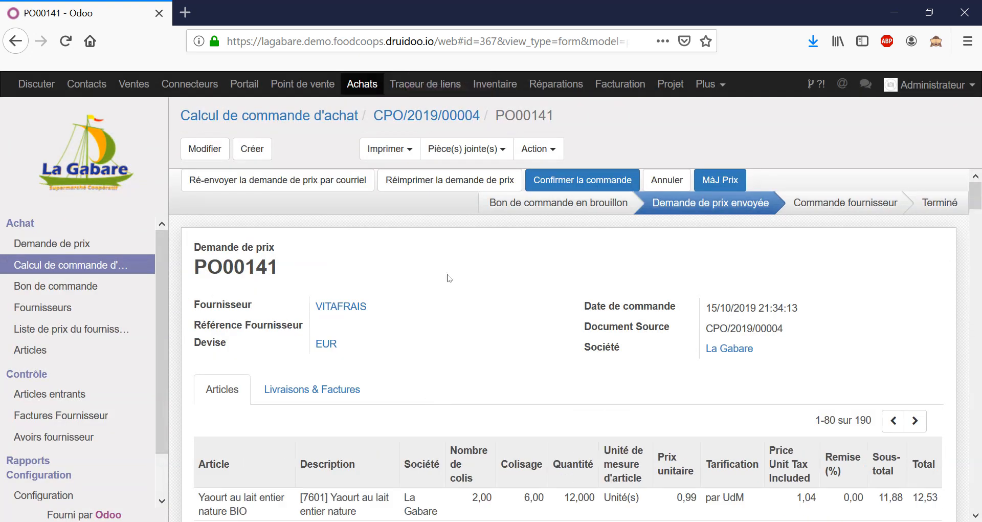
Review the article lines of the price request and the status change recorded in its message history
scroll(456, 286, down, 5)
scroll(467, 300, down, 15)
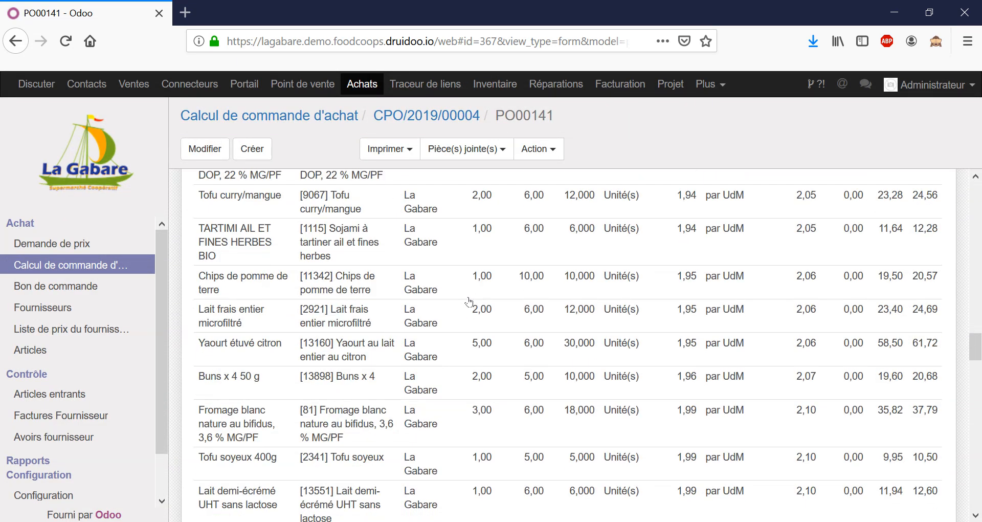
scroll(469, 301, down, 10)
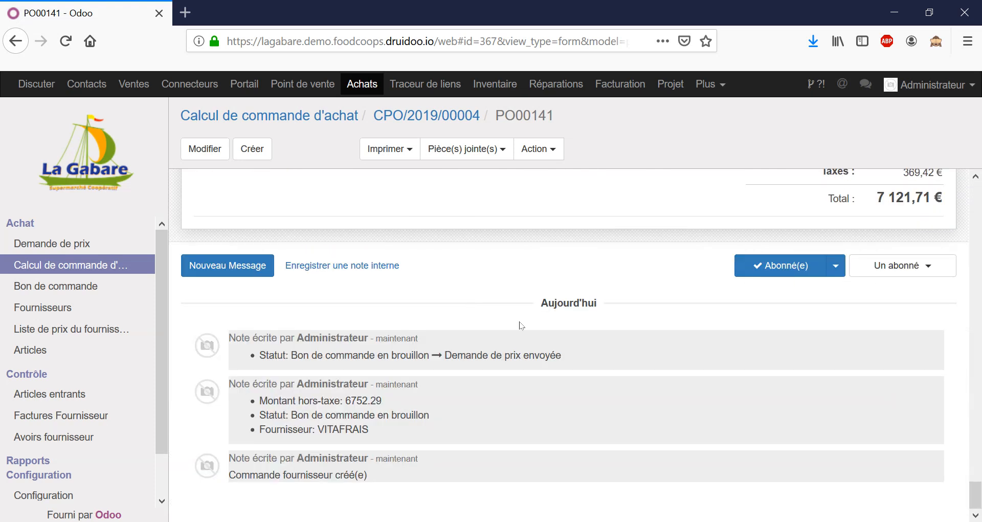
triple_click(486, 355)
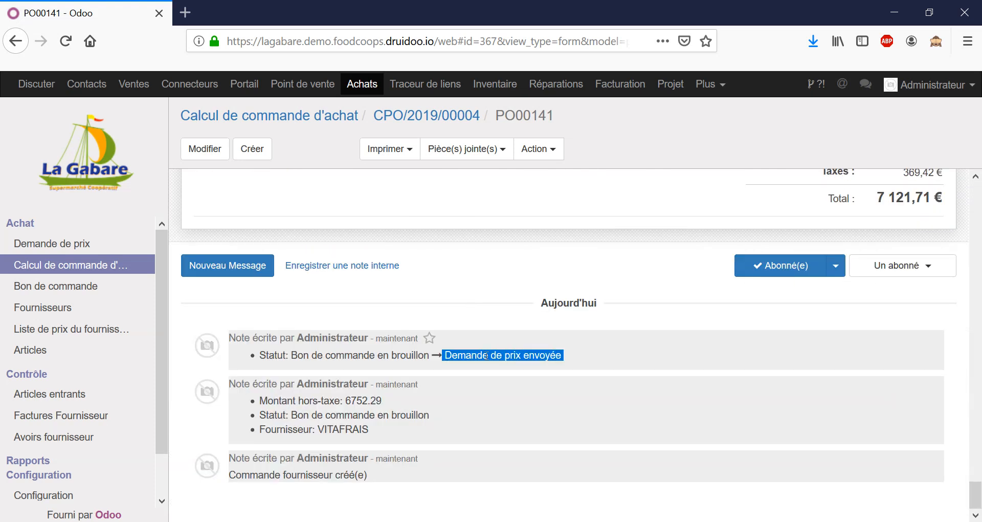
scroll(568, 346, up, 12)
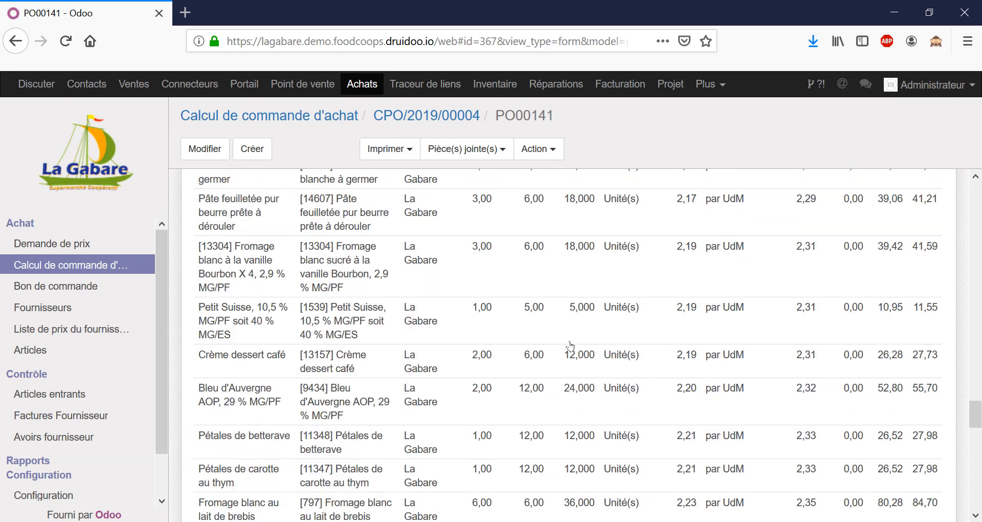
scroll(570, 346, up, 15)
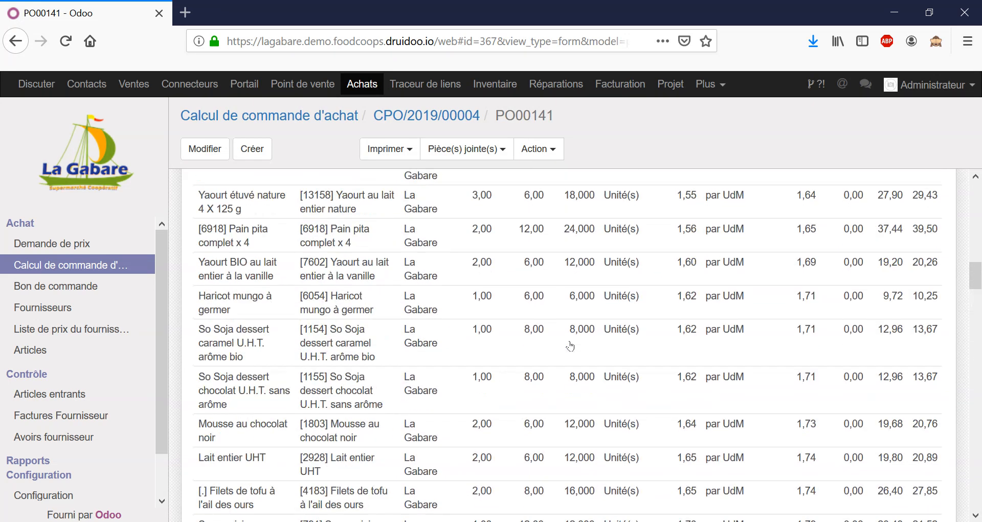
scroll(574, 346, up, 3)
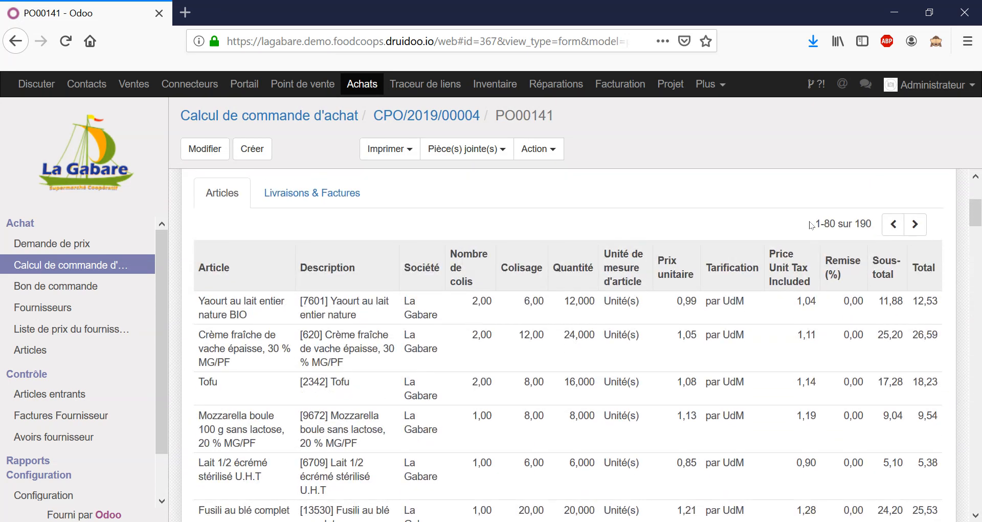
scroll(836, 236, up, 4)
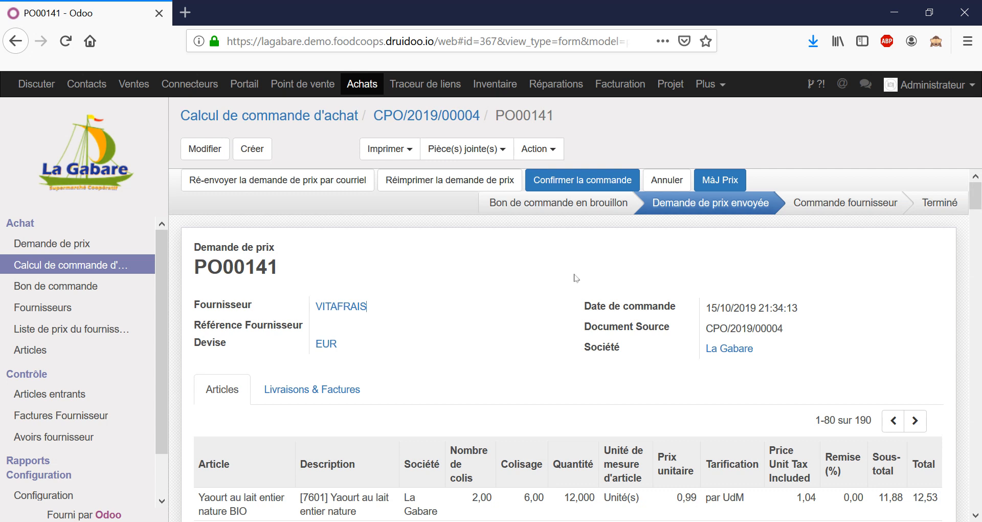
Confirm the supplier order and list all its order lines on a single page
click(575, 188)
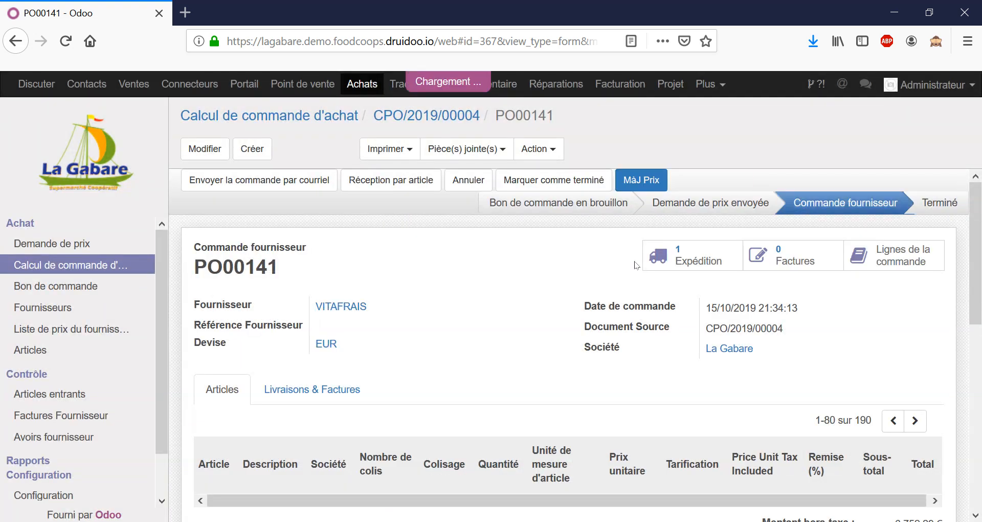
click(890, 261)
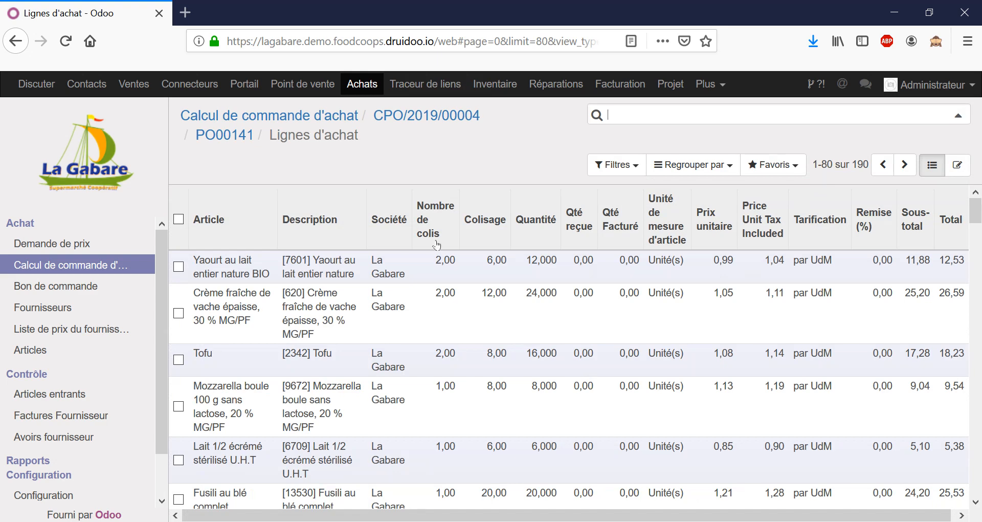
click(862, 165)
click(861, 165)
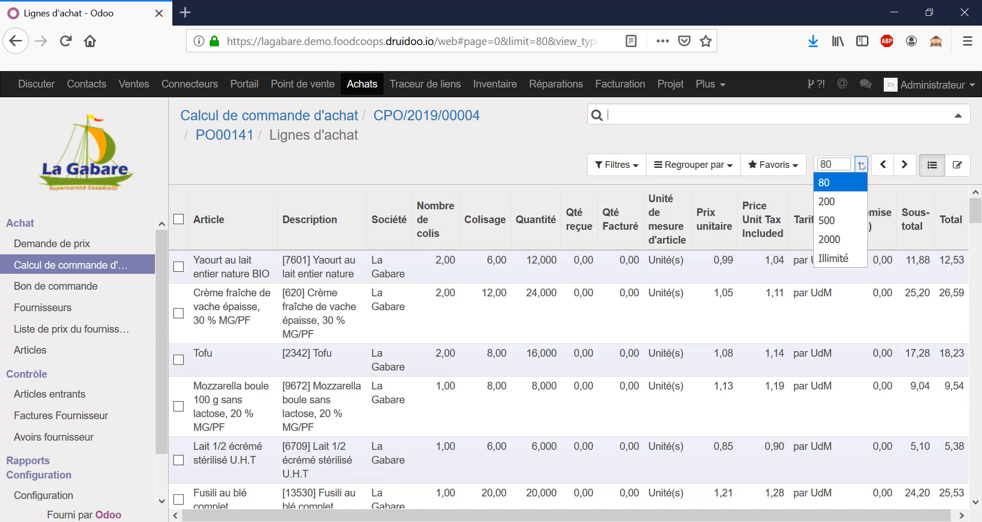
click(845, 240)
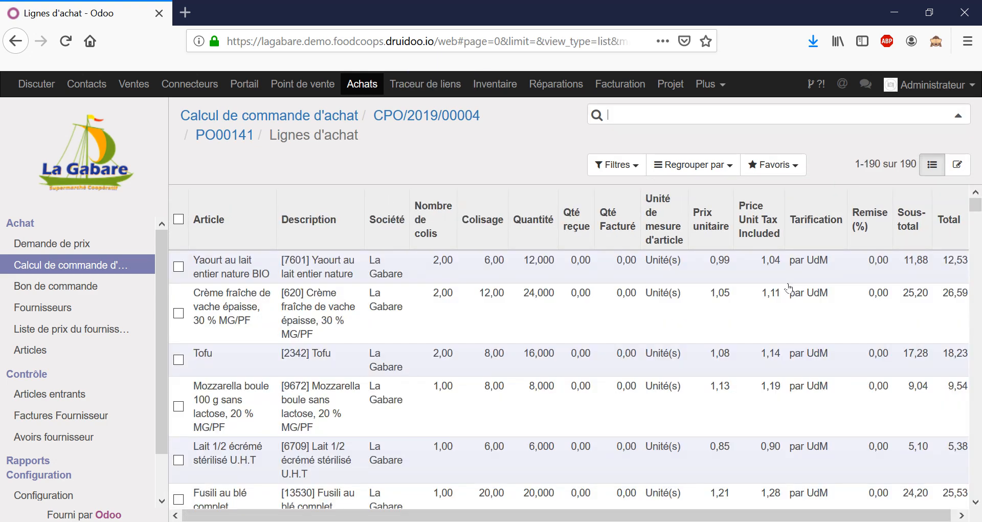
Select all order lines, open their data export and look over the available fields
click(179, 219)
click(413, 165)
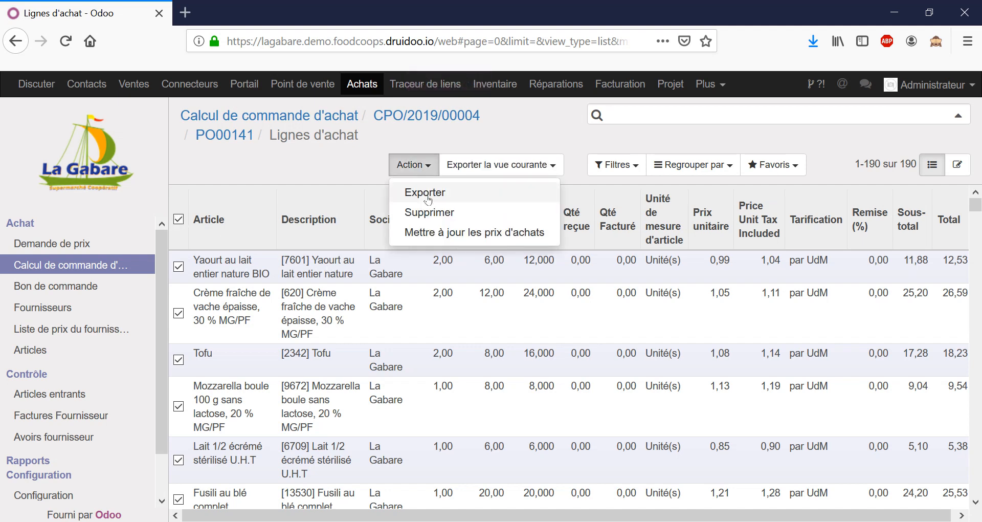
click(428, 193)
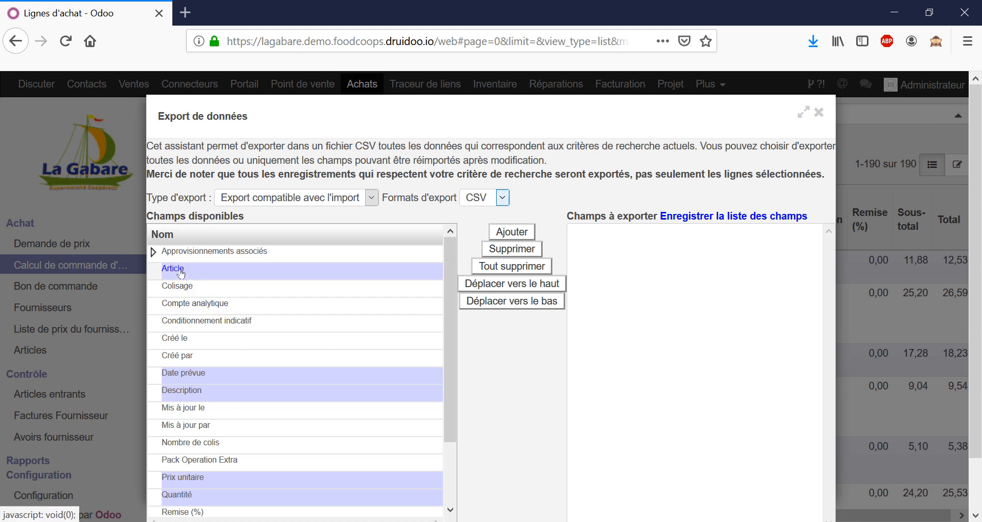
scroll(232, 371, down, 3)
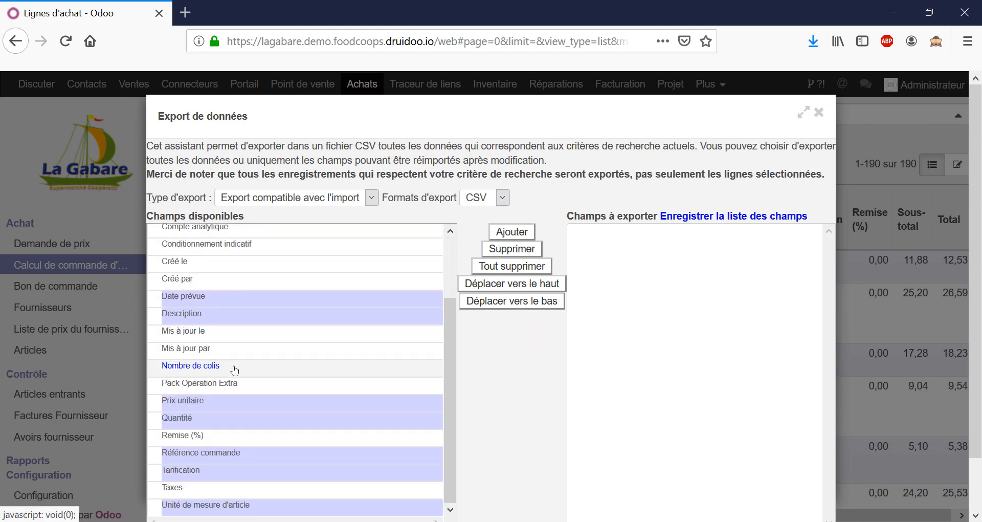
scroll(235, 372, down, 2)
scroll(237, 363, up, 3)
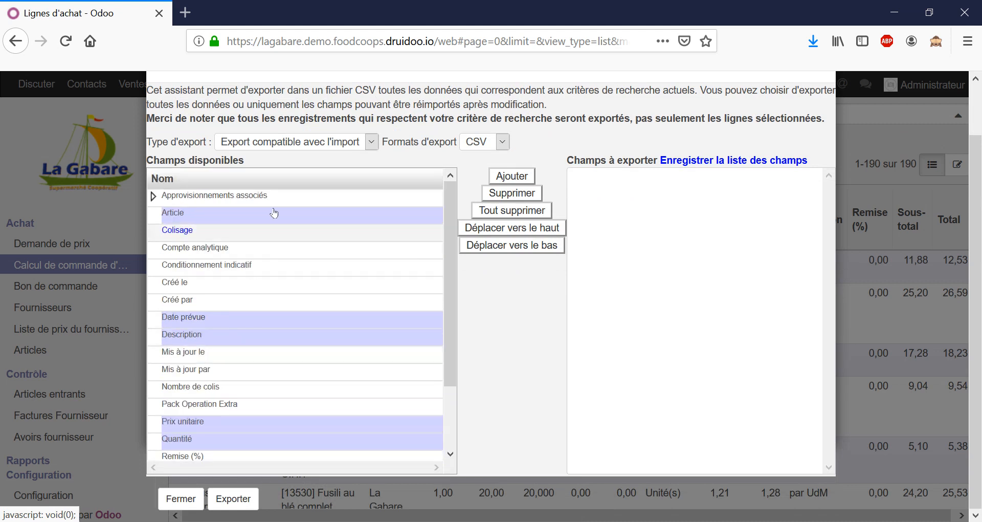
Set the export type to Tout type de données and expand the subfields of Article
click(311, 143)
click(309, 177)
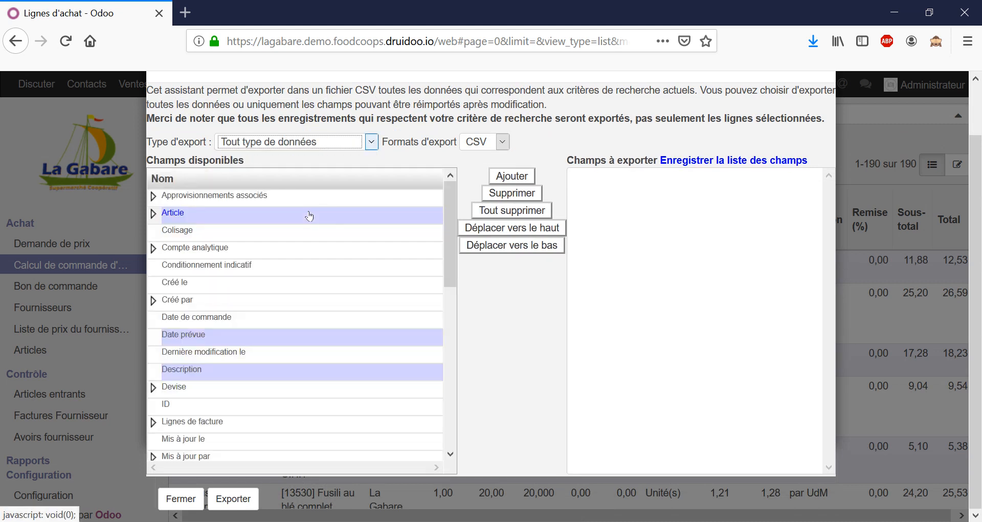
click(168, 217)
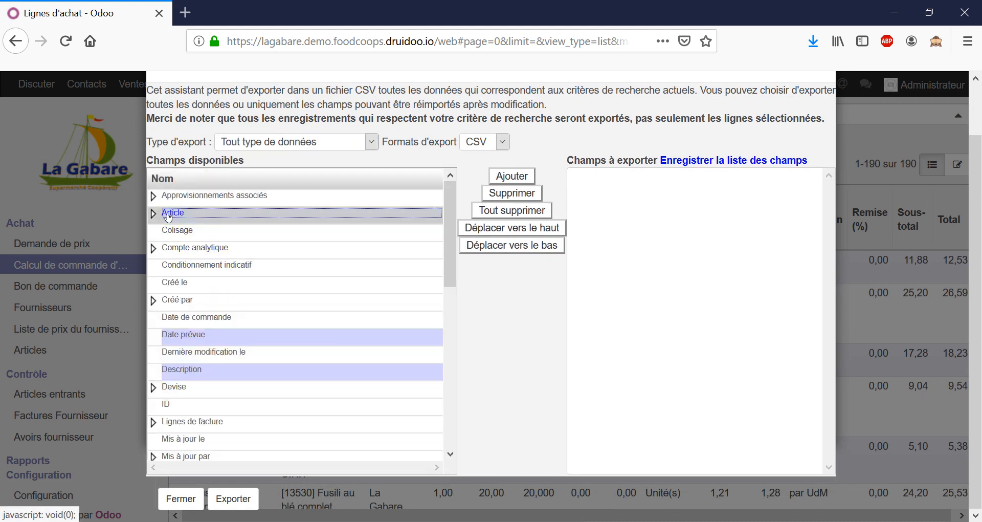
click(155, 219)
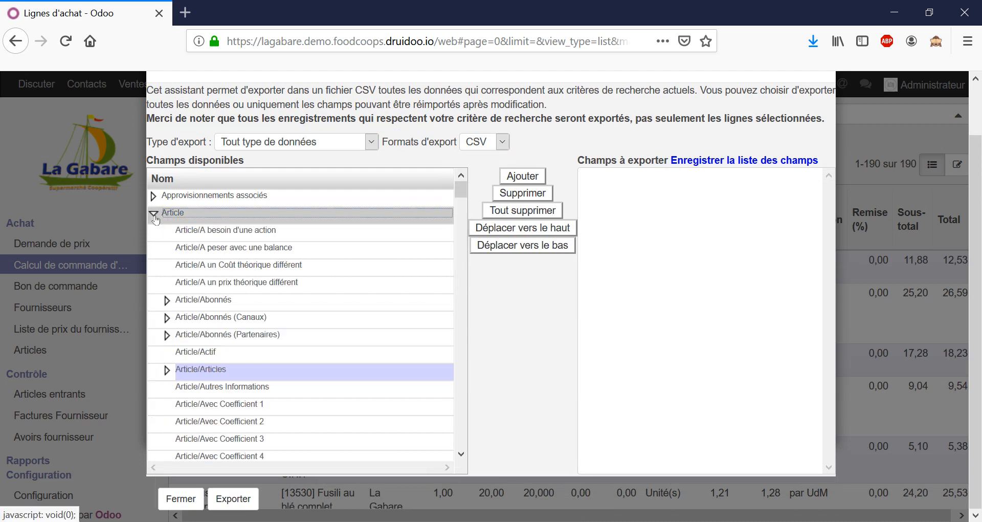
Look through the Article subfields and the other order-line fields available for export
scroll(238, 369, down, 6)
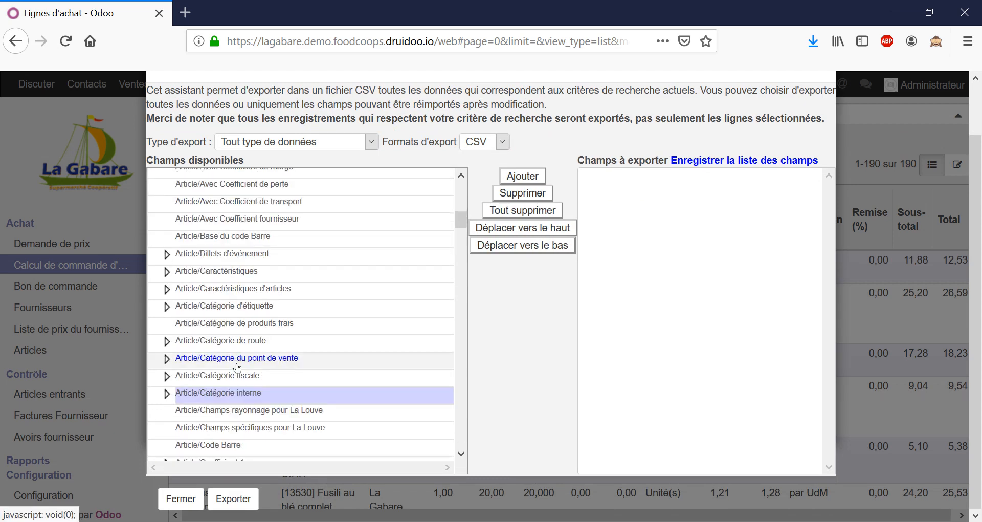
scroll(238, 369, down, 15)
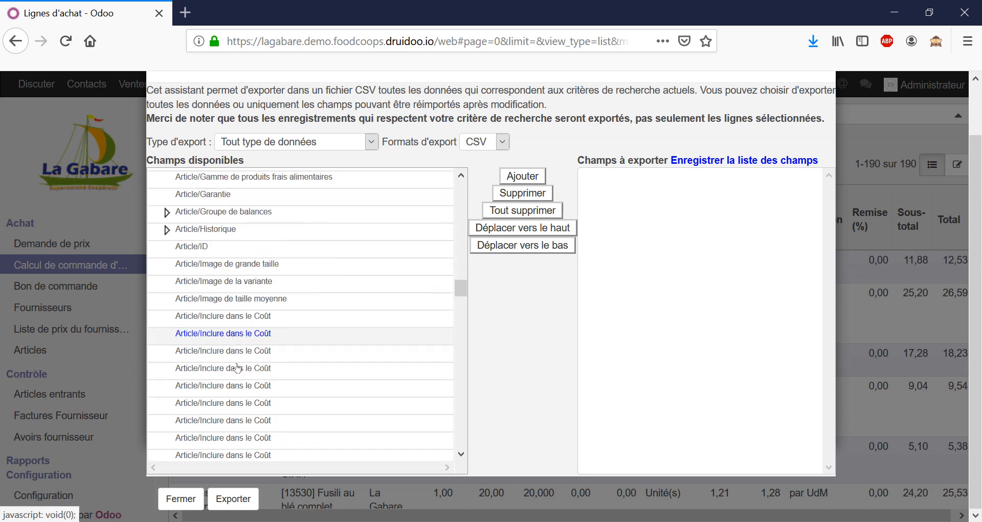
scroll(238, 368, down, 15)
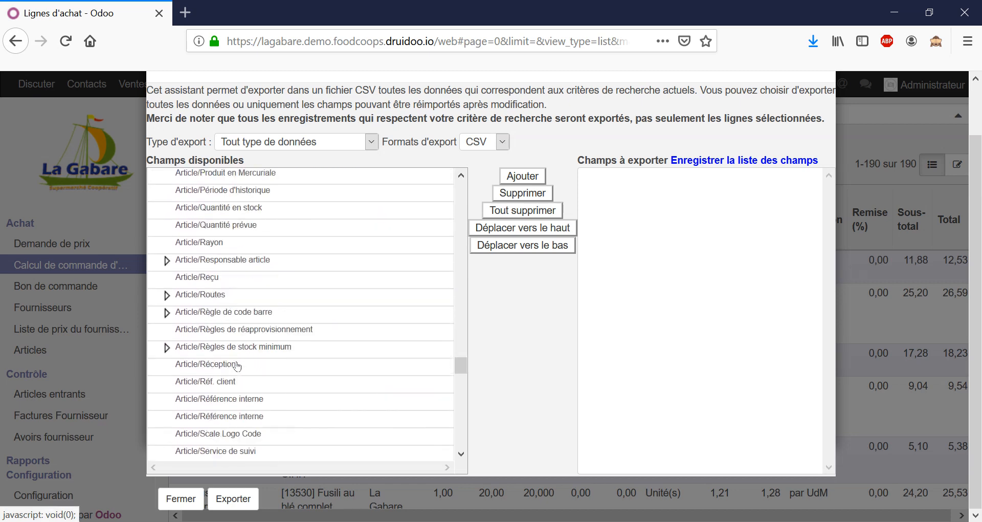
scroll(238, 366, down, 15)
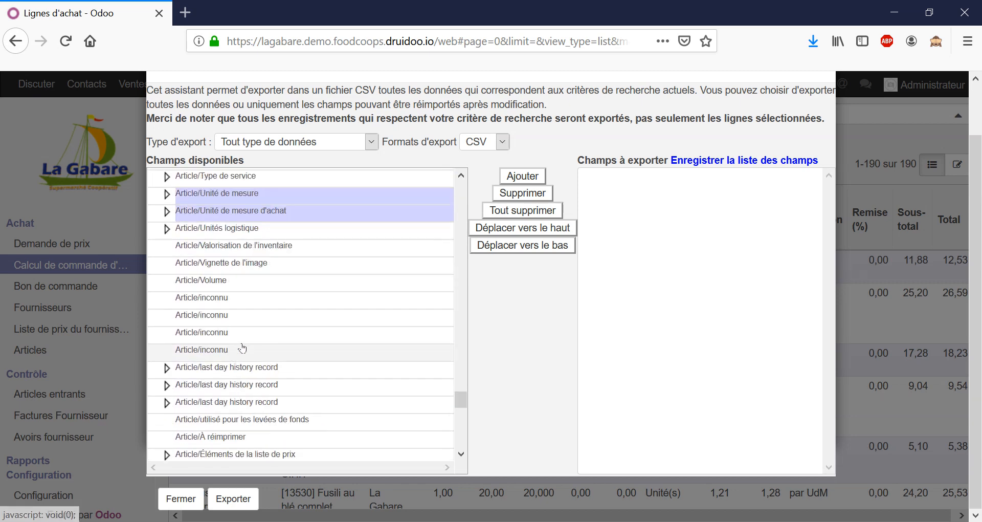
scroll(243, 343, down, 10)
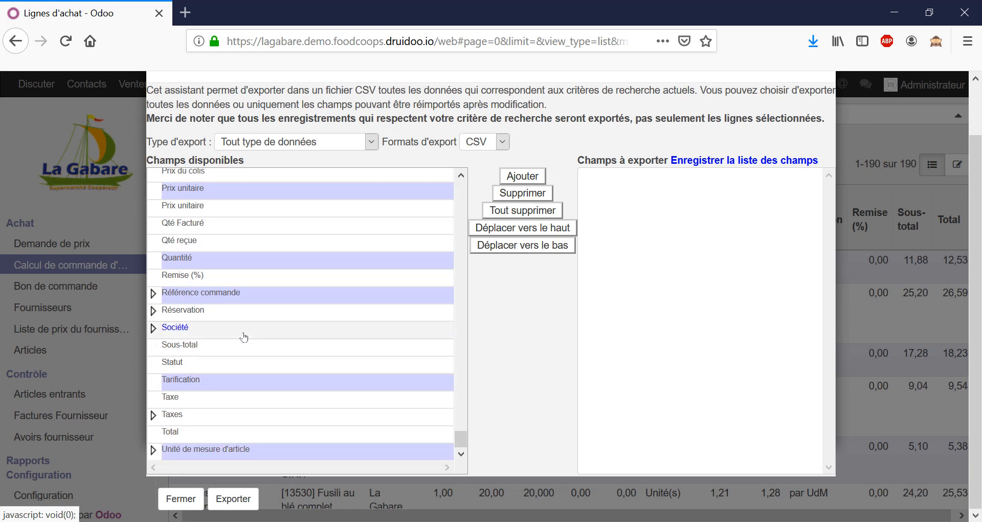
scroll(250, 323, up, 5)
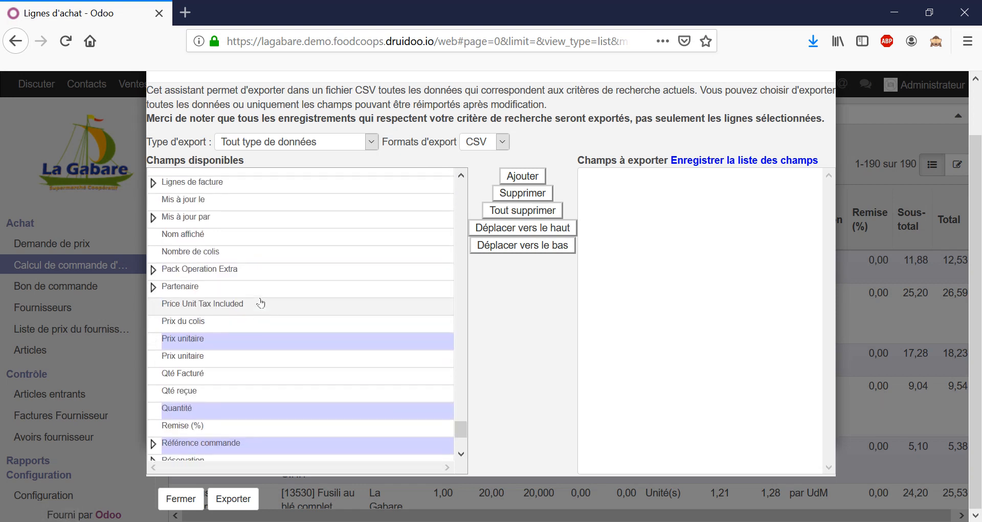
scroll(261, 303, up, 1)
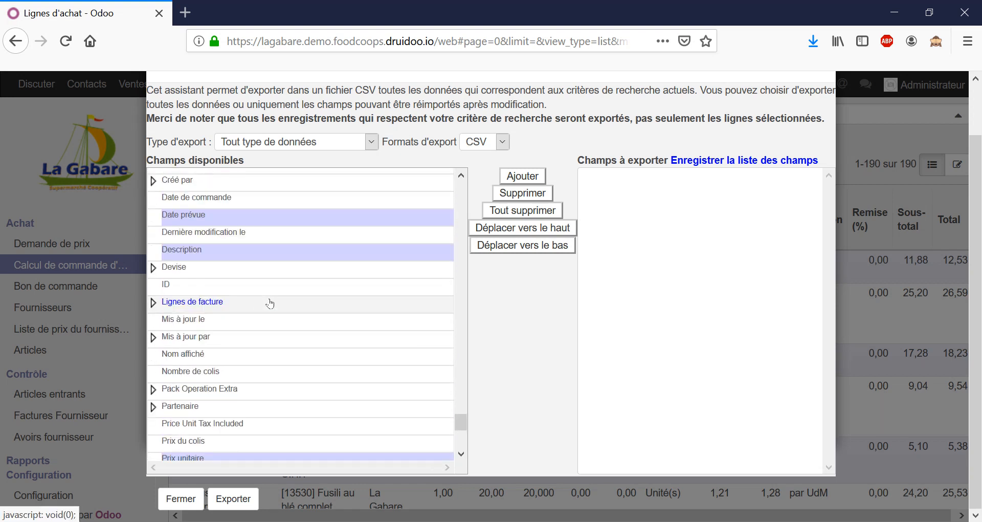
scroll(271, 304, down, 4)
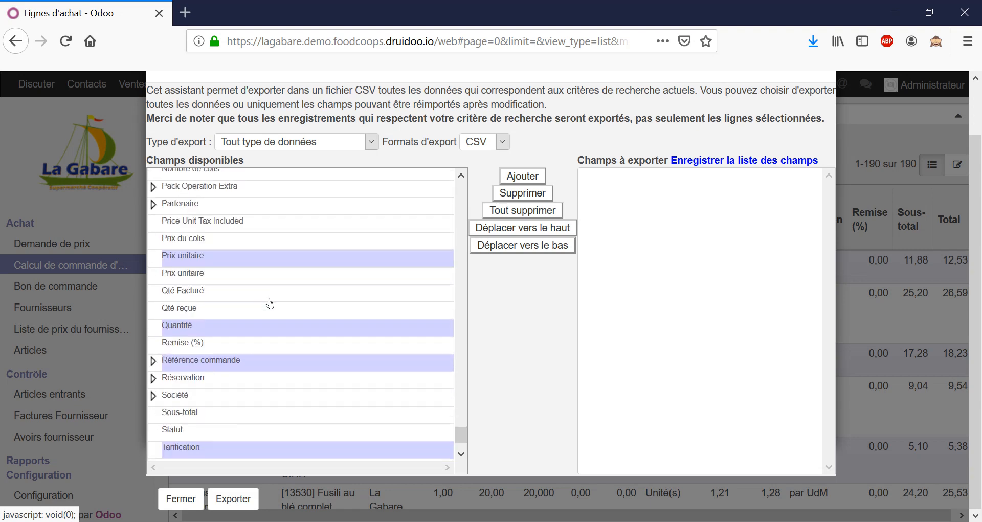
scroll(273, 303, down, 1)
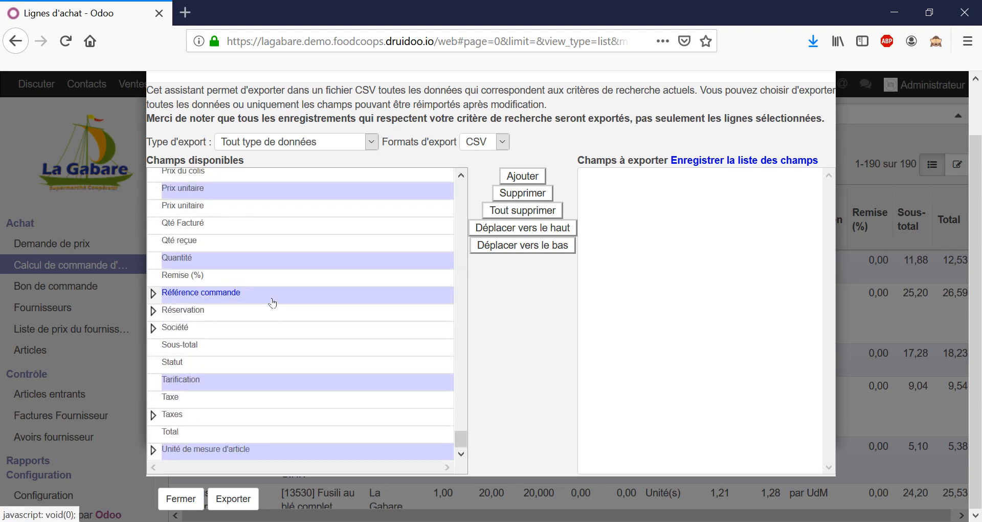
scroll(273, 303, up, 5)
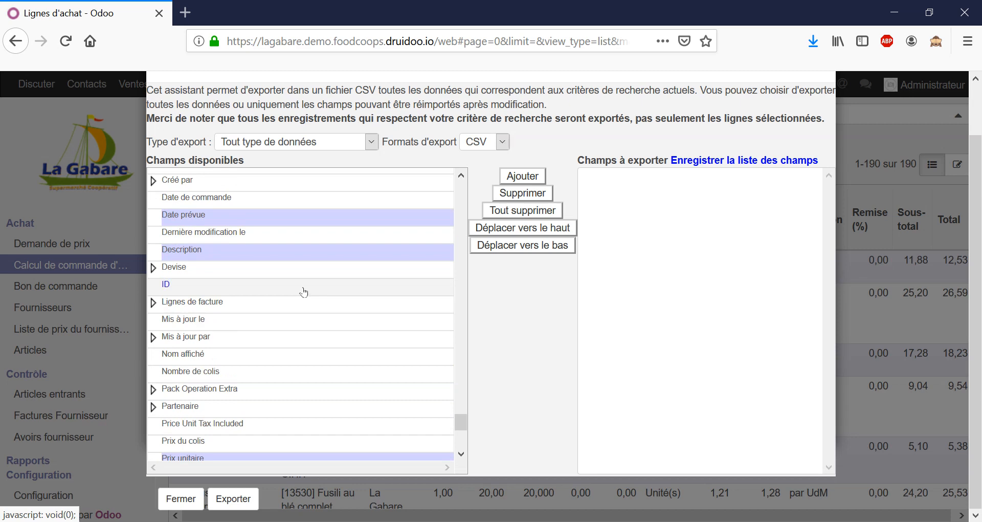
scroll(304, 291, up, 4)
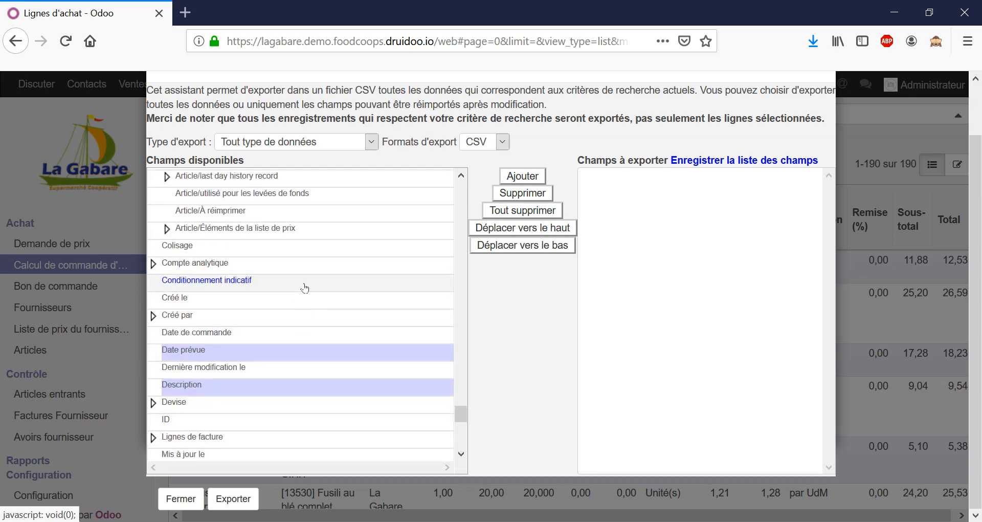
Find Article/Fournisseur among the available export fields and expand its subfields
scroll(304, 289, up, 6)
scroll(305, 288, up, 3)
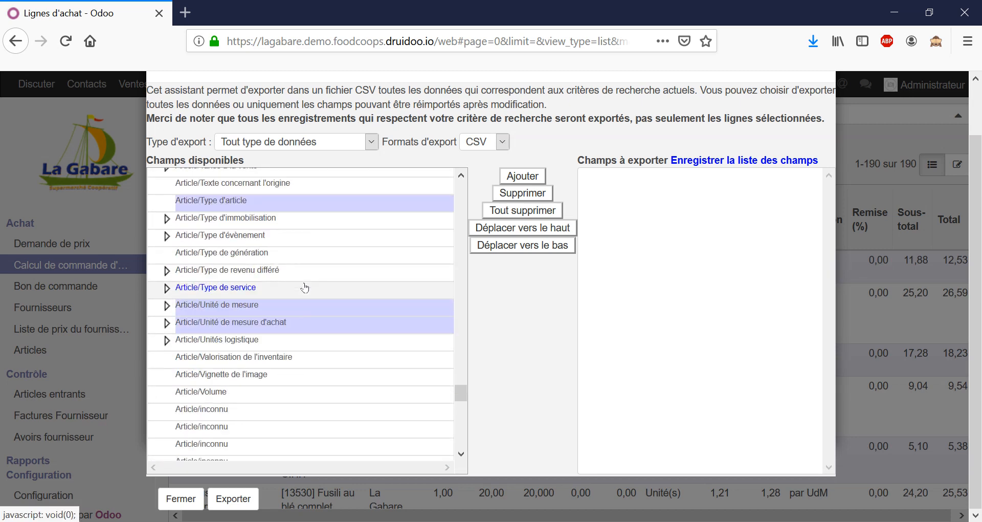
scroll(312, 295, up, 2)
scroll(317, 312, up, 3)
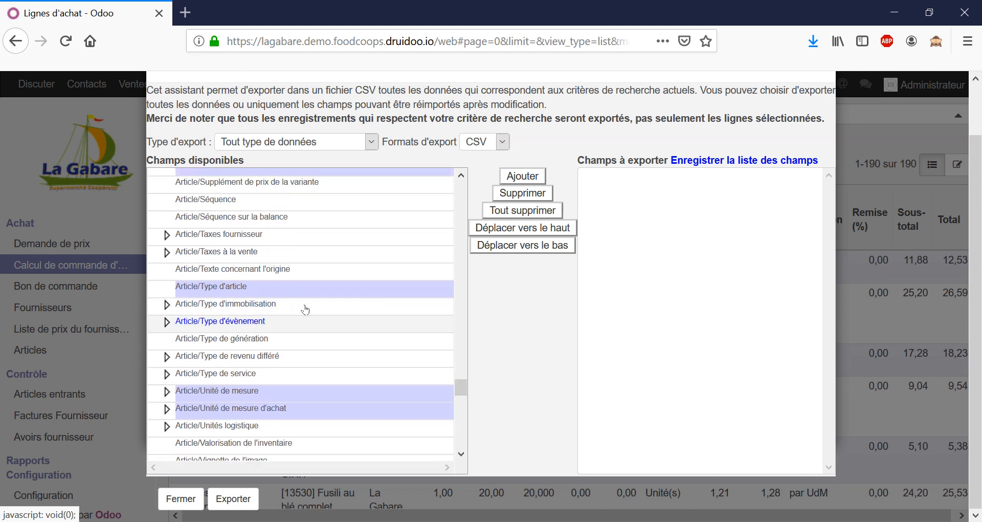
scroll(301, 305, up, 6)
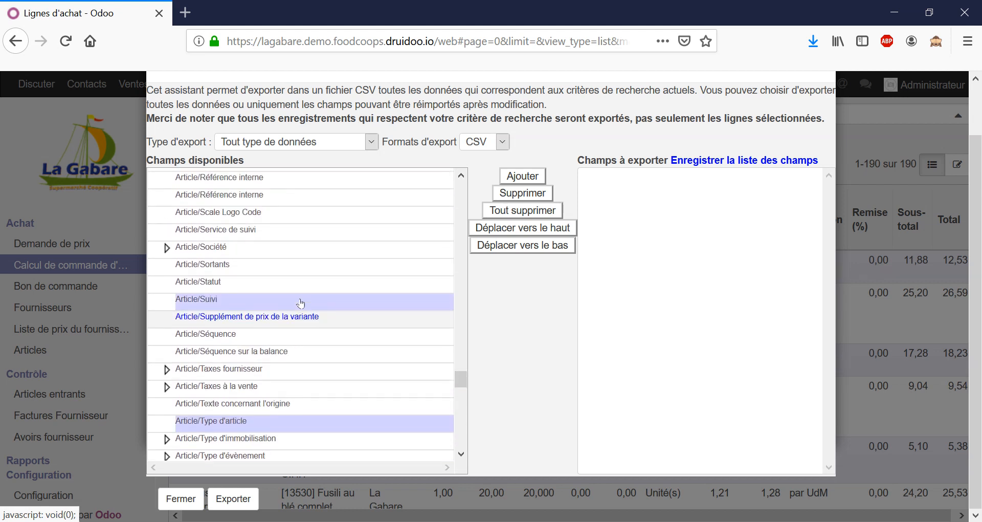
scroll(301, 304, up, 4)
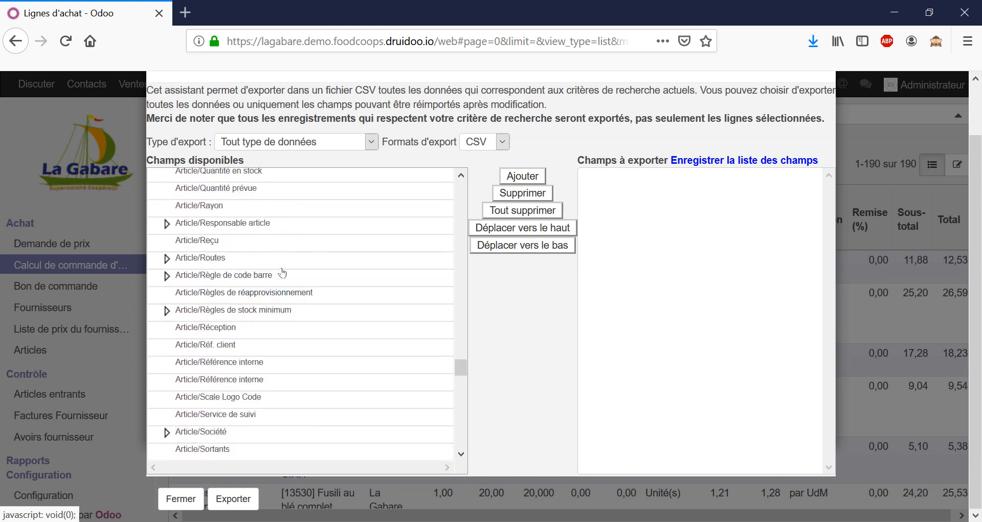
scroll(270, 265, up, 5)
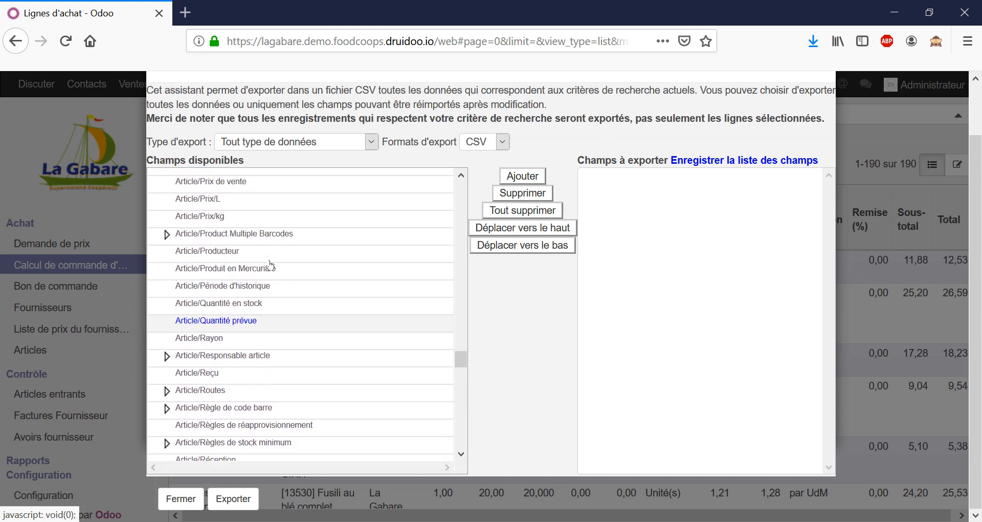
scroll(270, 264, up, 12)
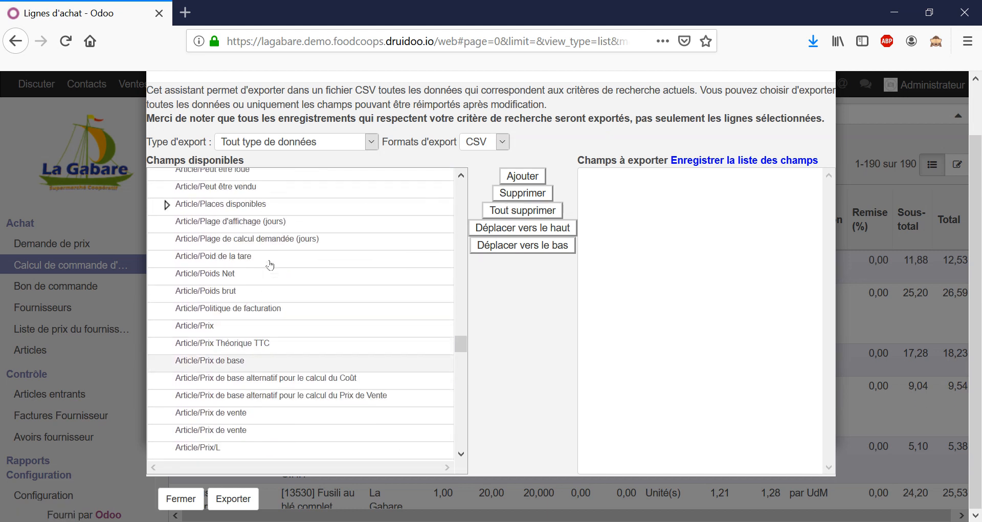
scroll(270, 265, up, 10)
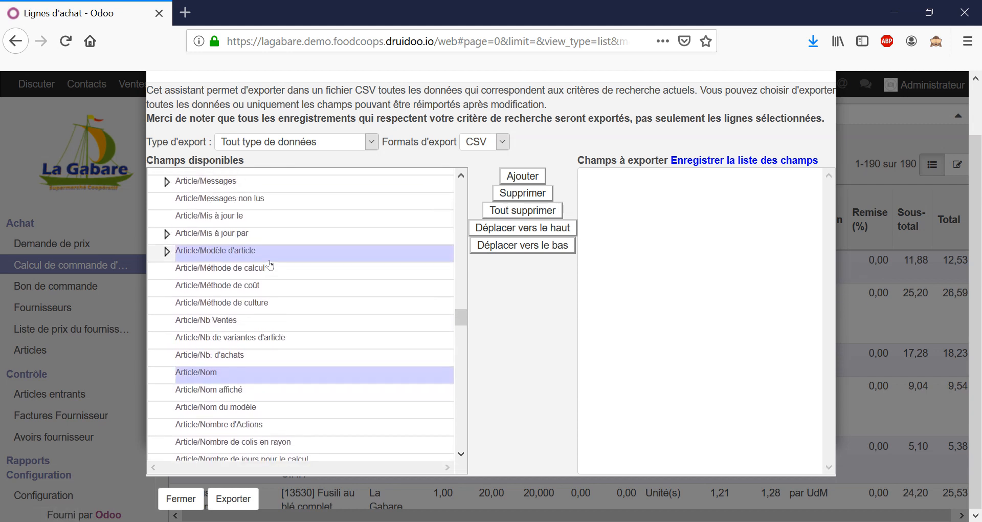
scroll(270, 265, up, 5)
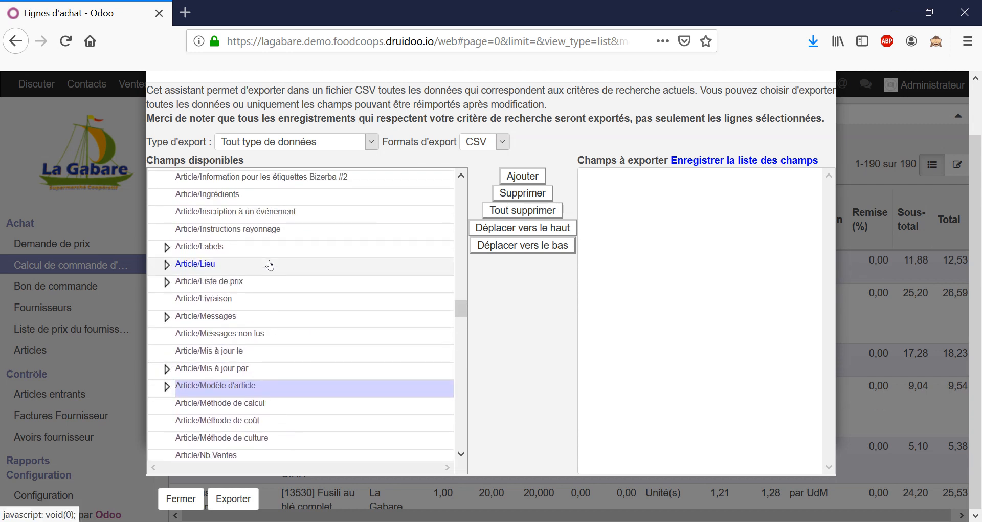
scroll(270, 264, up, 5)
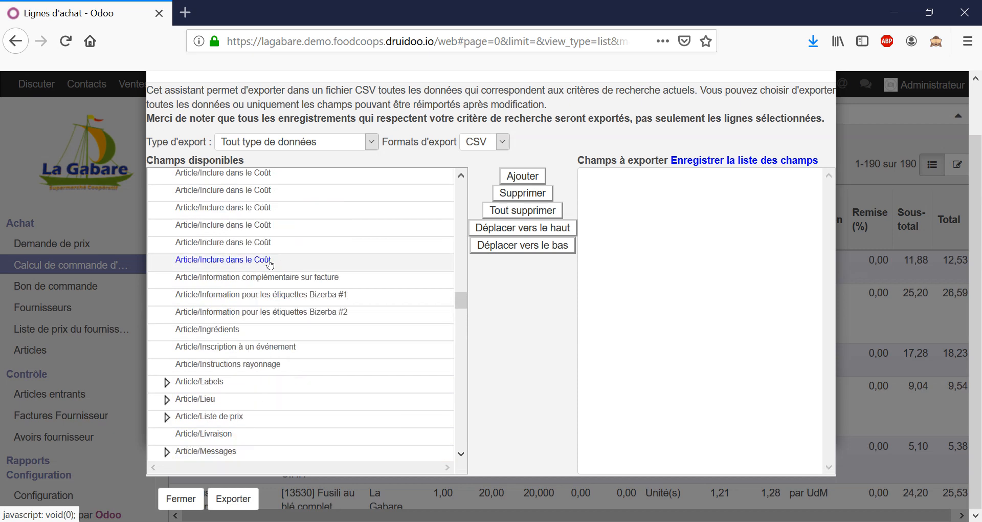
scroll(270, 264, up, 7)
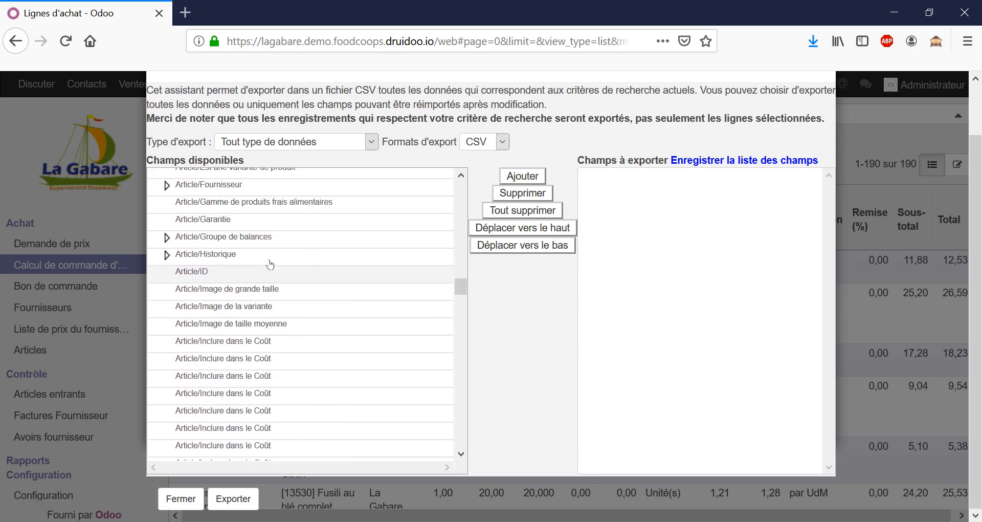
click(195, 237)
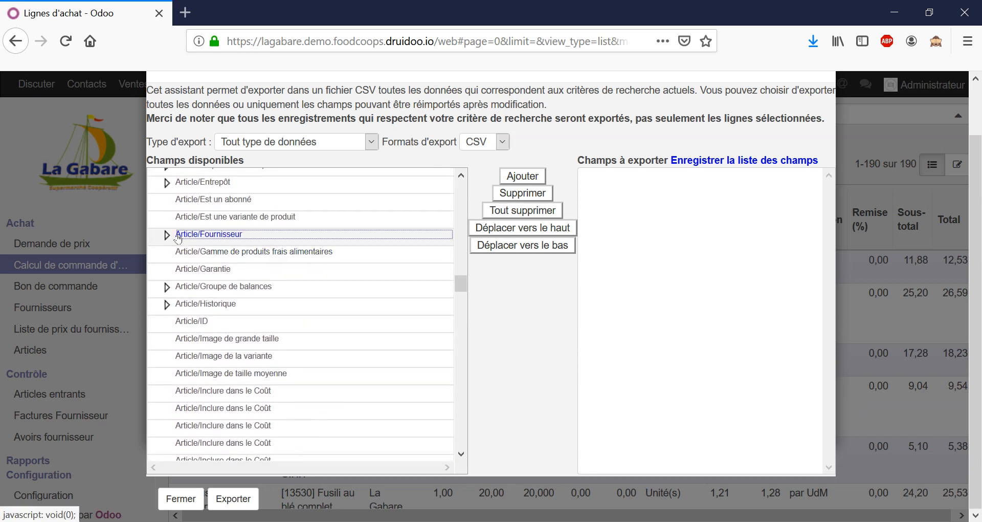
click(168, 238)
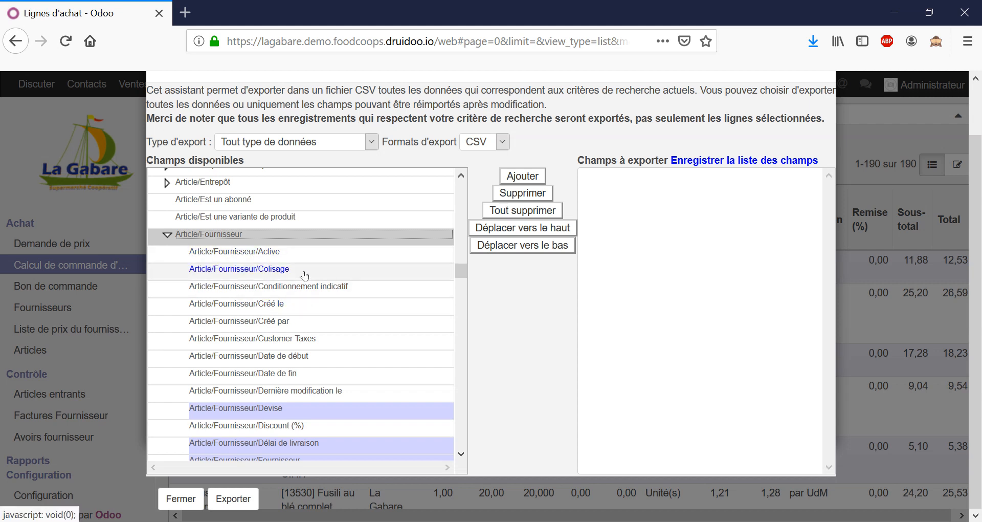
Add Article/Fournisseur/Référence Fournisseur to the fields to export
scroll(312, 266, down, 4)
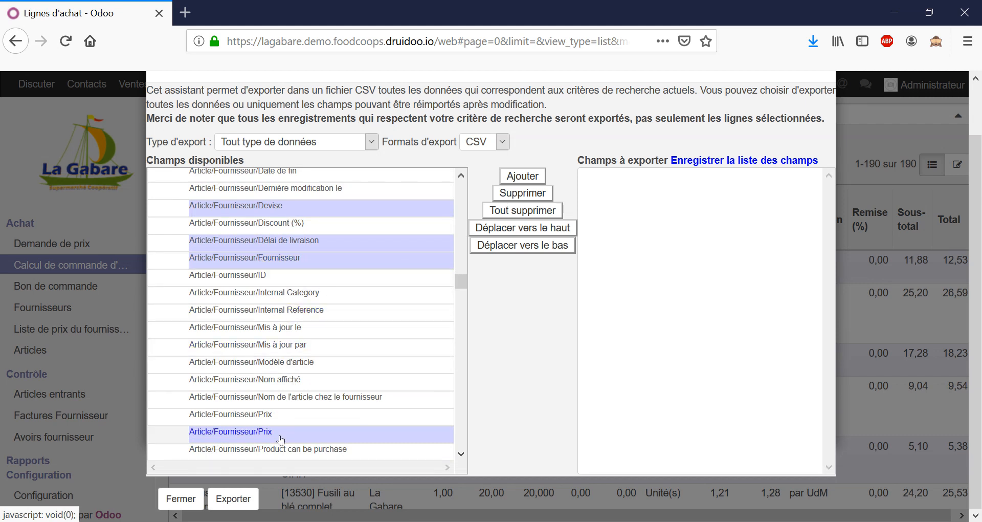
scroll(281, 333, down, 2)
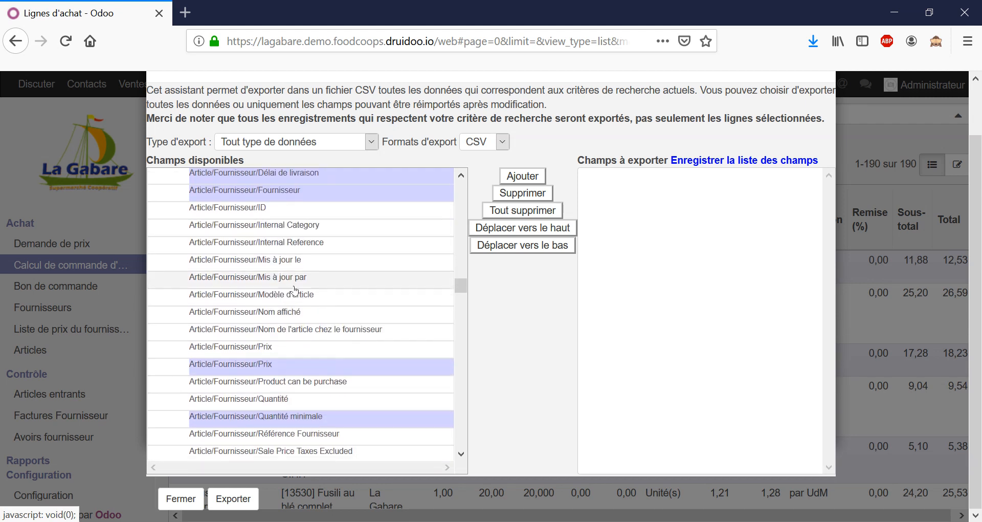
scroll(295, 287, down, 2)
scroll(293, 289, down, 2)
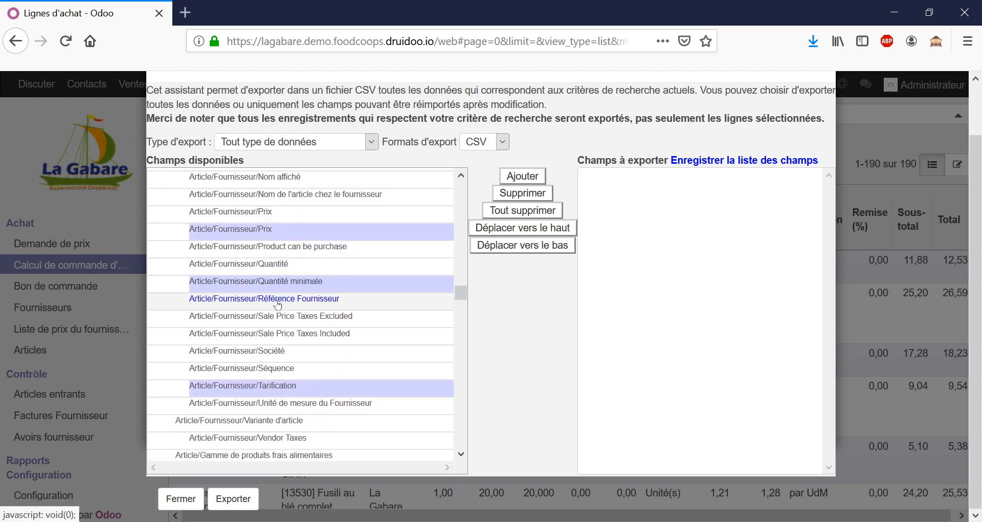
double_click(278, 304)
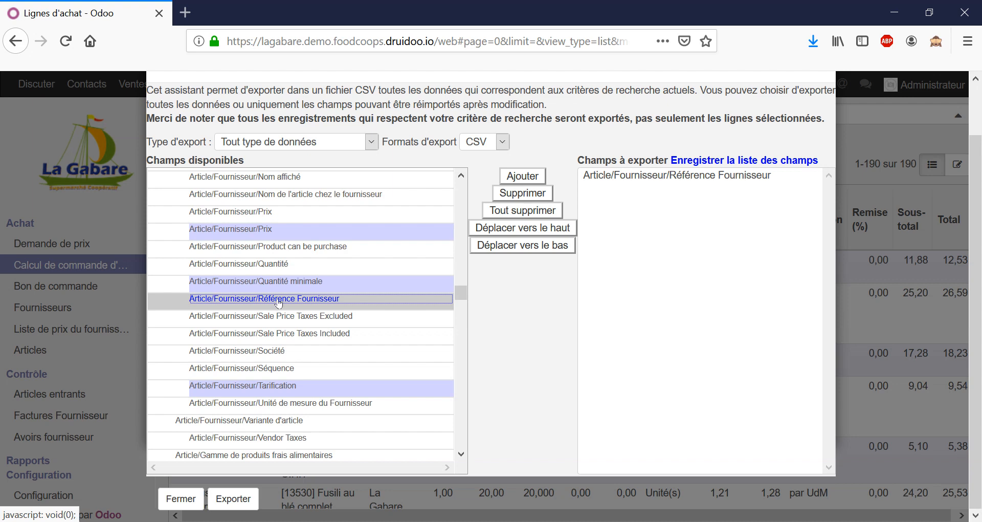
Look through the Article/Fournisseur subfields and the Article fields that follow for more fields to export
scroll(279, 304, up, 5)
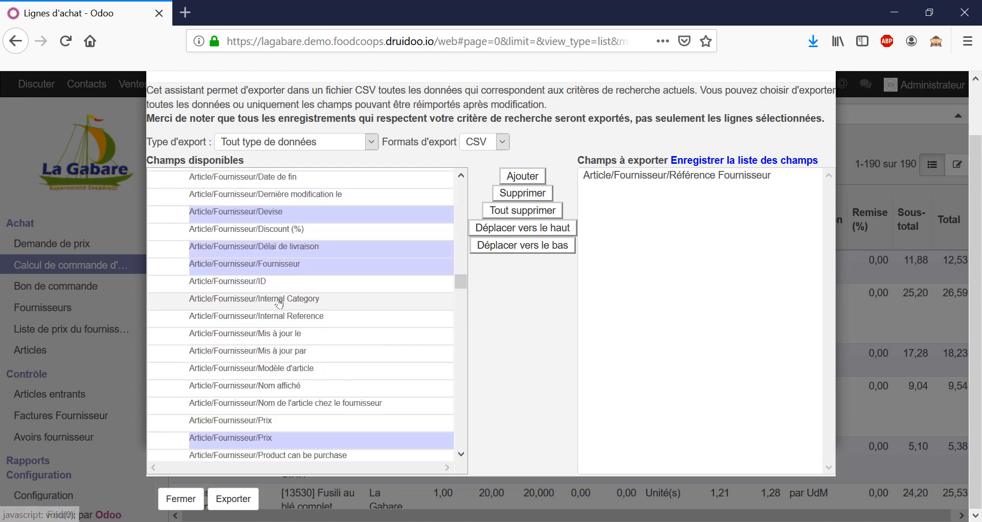
scroll(320, 287, up, 2)
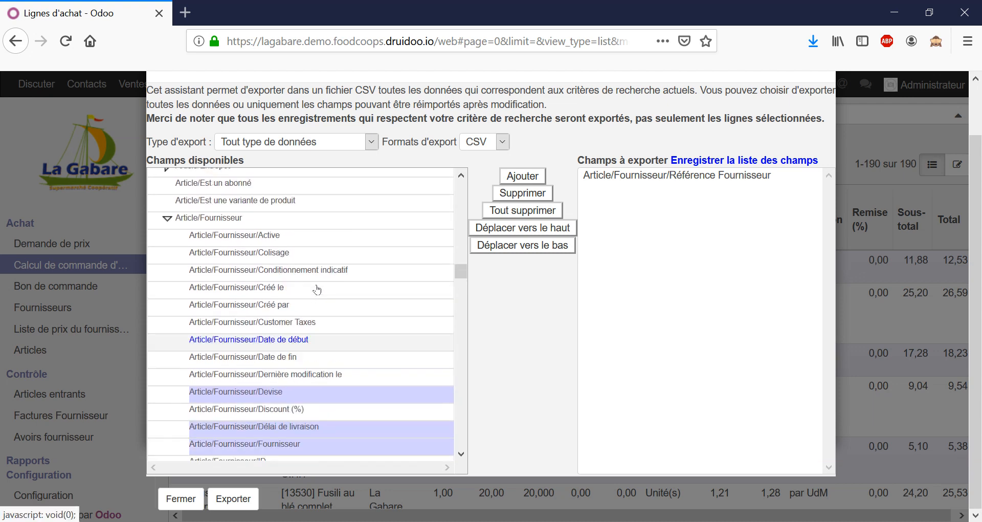
scroll(317, 289, down, 1)
scroll(317, 289, down, 8)
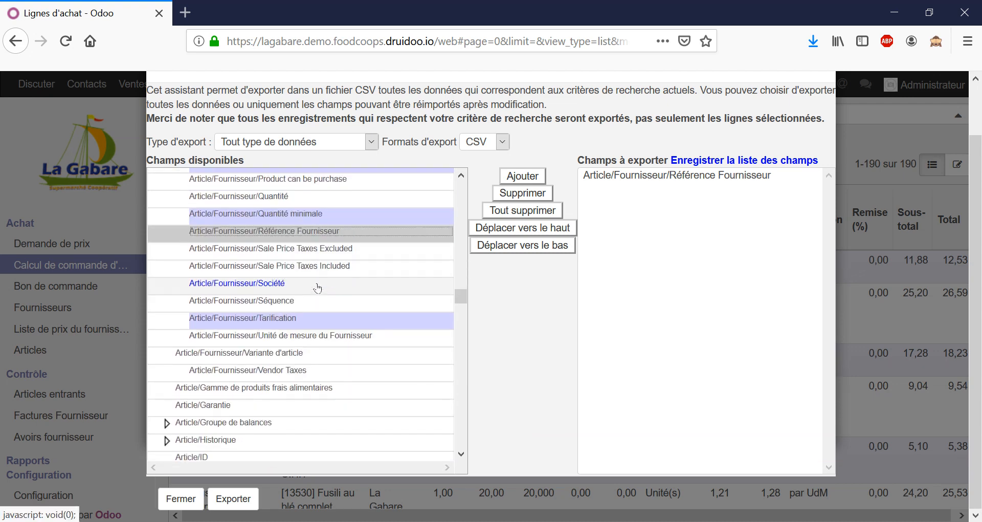
scroll(318, 288, down, 6)
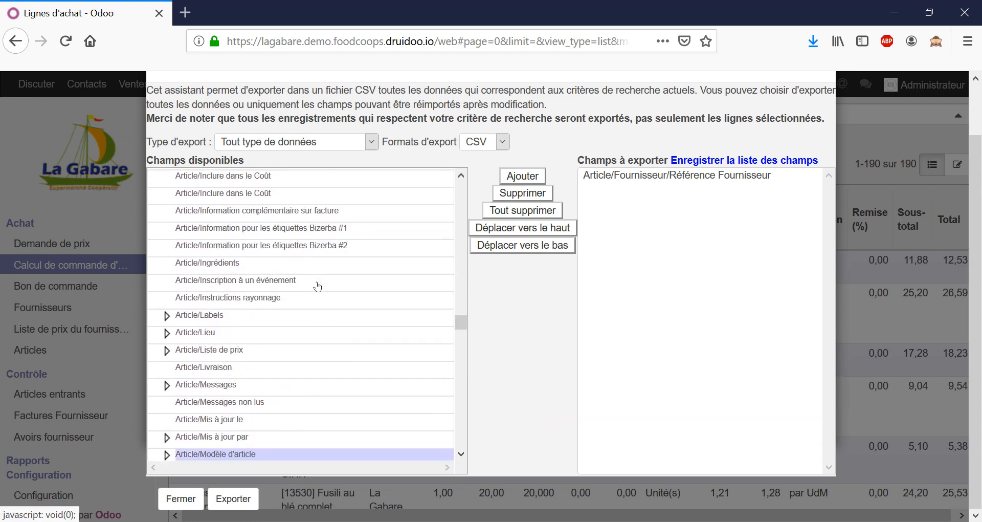
scroll(318, 287, down, 2)
scroll(318, 286, up, 4)
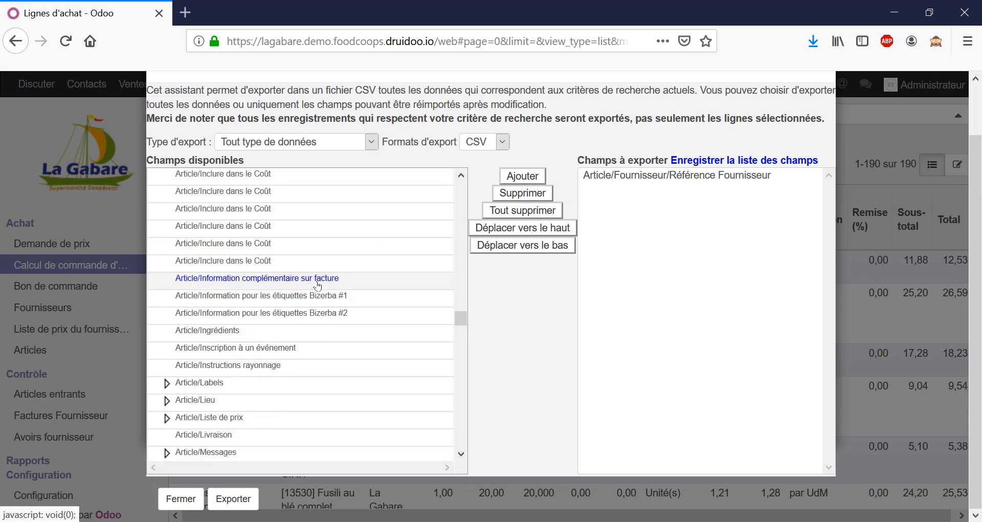
scroll(318, 286, up, 4)
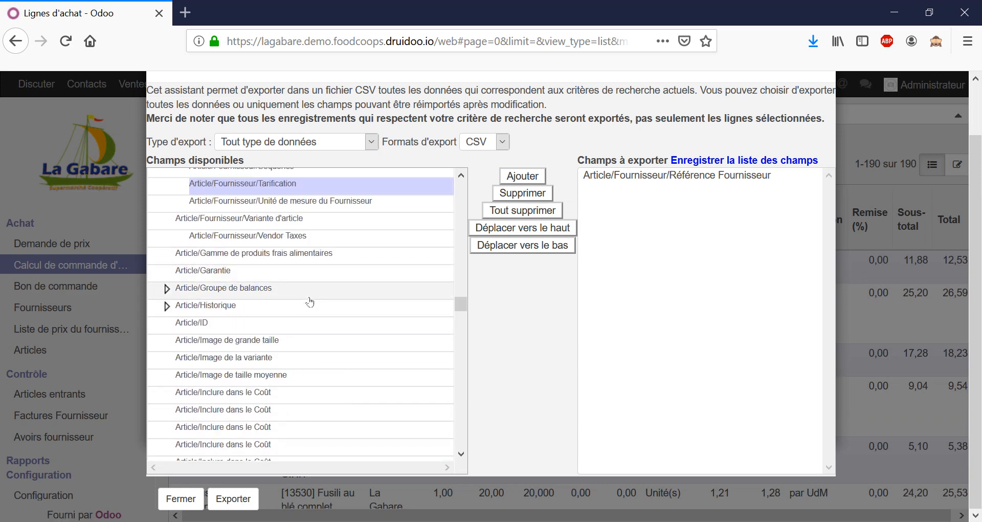
scroll(310, 302, up, 3)
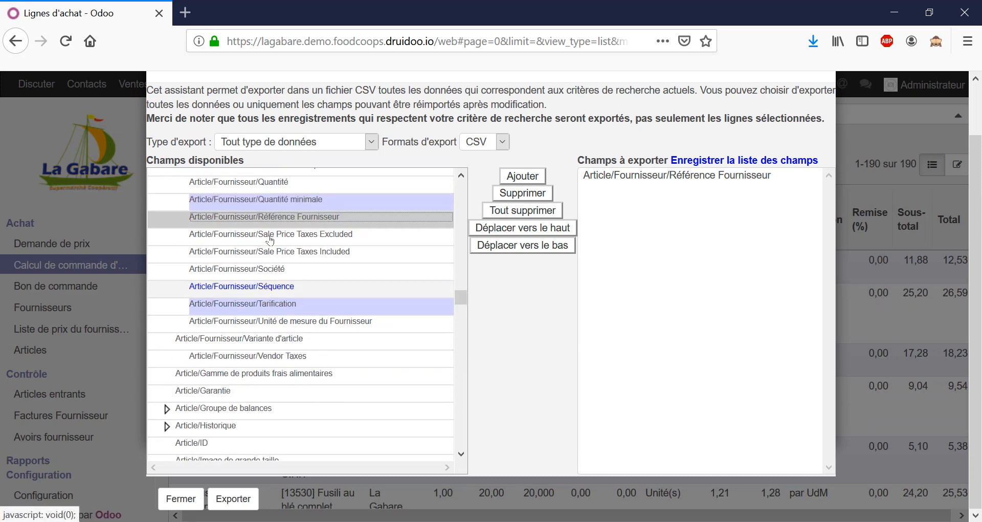
scroll(270, 240, up, 2)
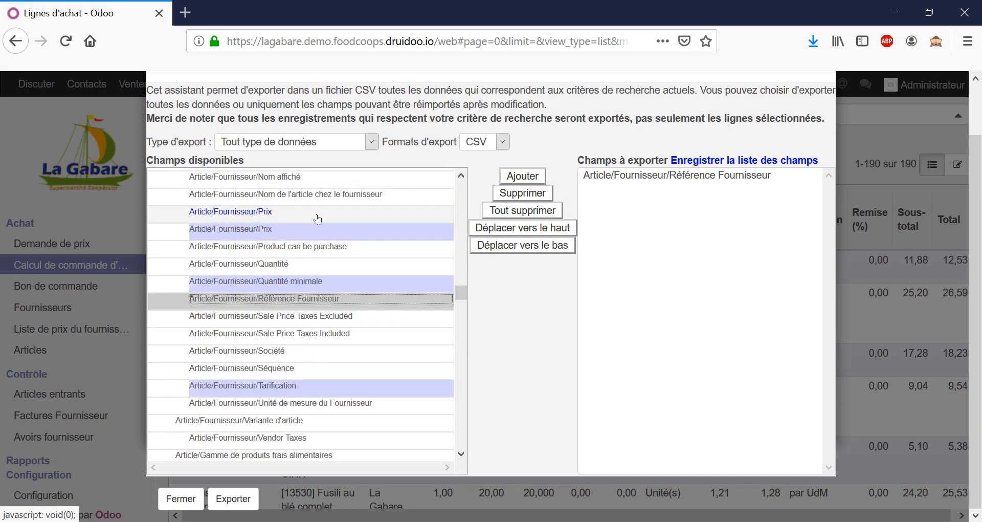
scroll(312, 230, up, 2)
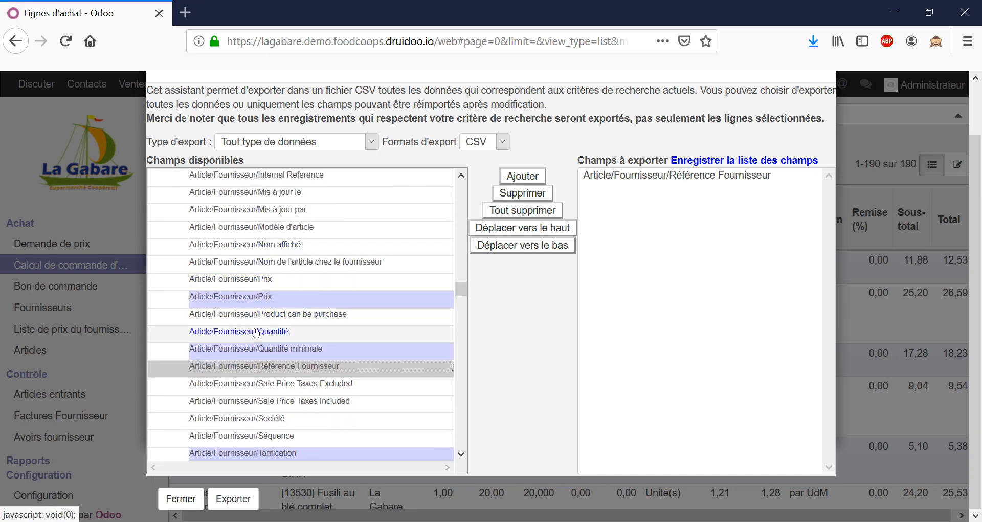
scroll(268, 292, up, 2)
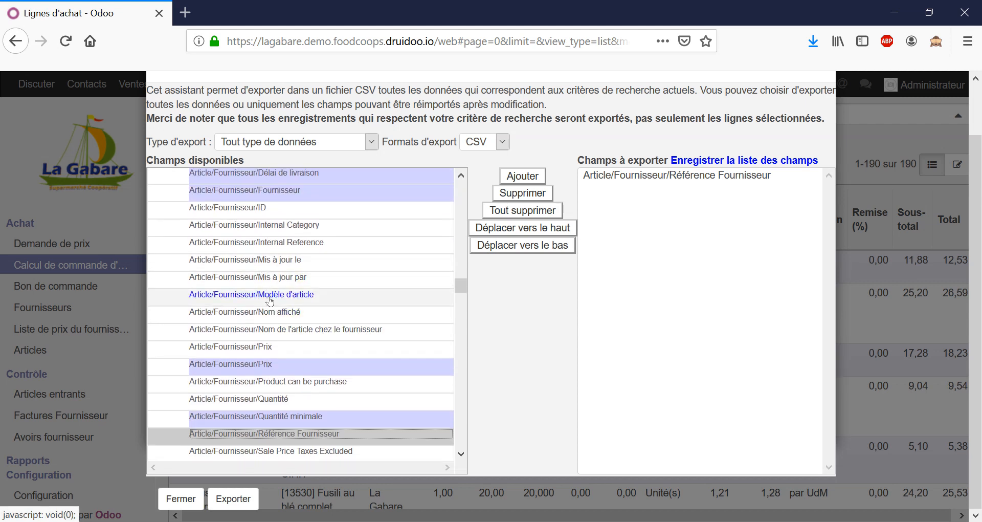
scroll(270, 301, up, 2)
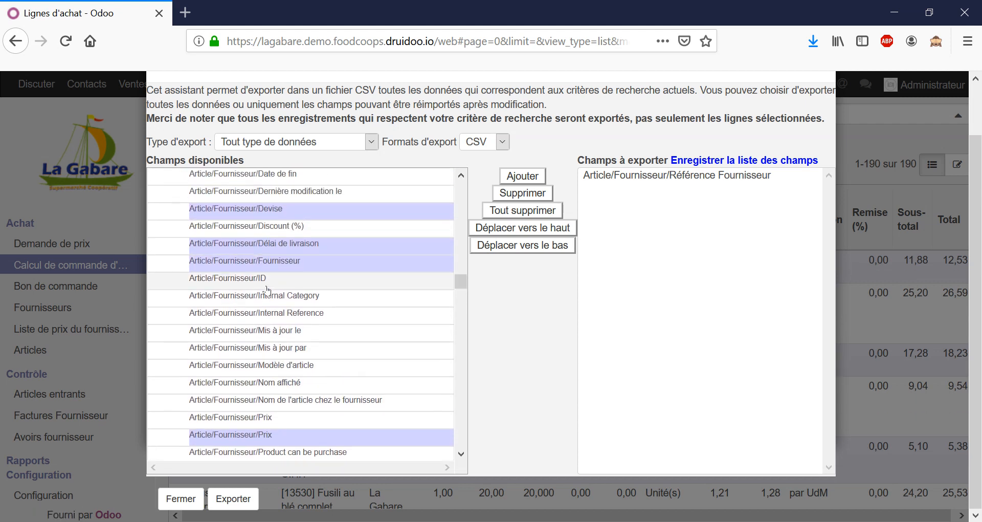
scroll(267, 289, up, 3)
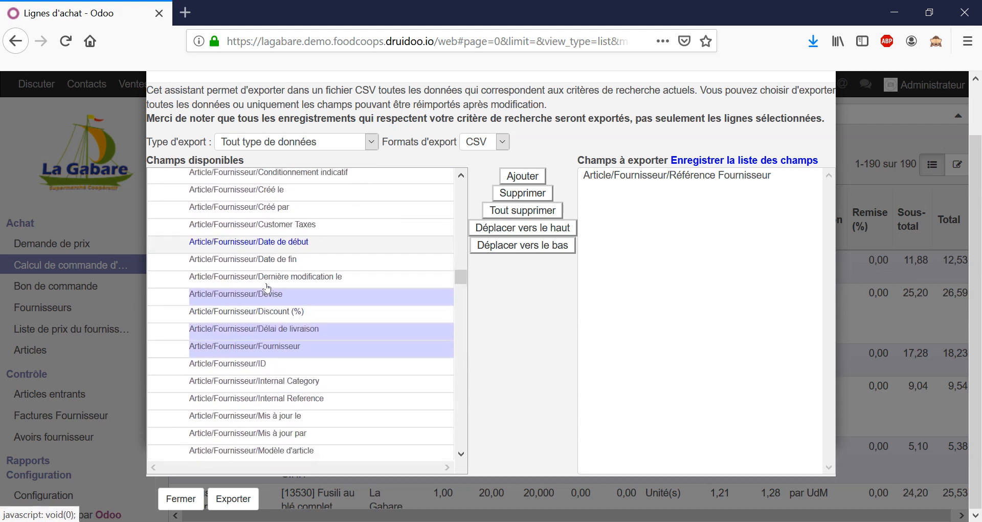
Add Article/Fournisseur/Nom de l'article chez le fournisseur and the highlighted Article/Fournisseur/Prix to the fields to export
scroll(267, 288, down, 5)
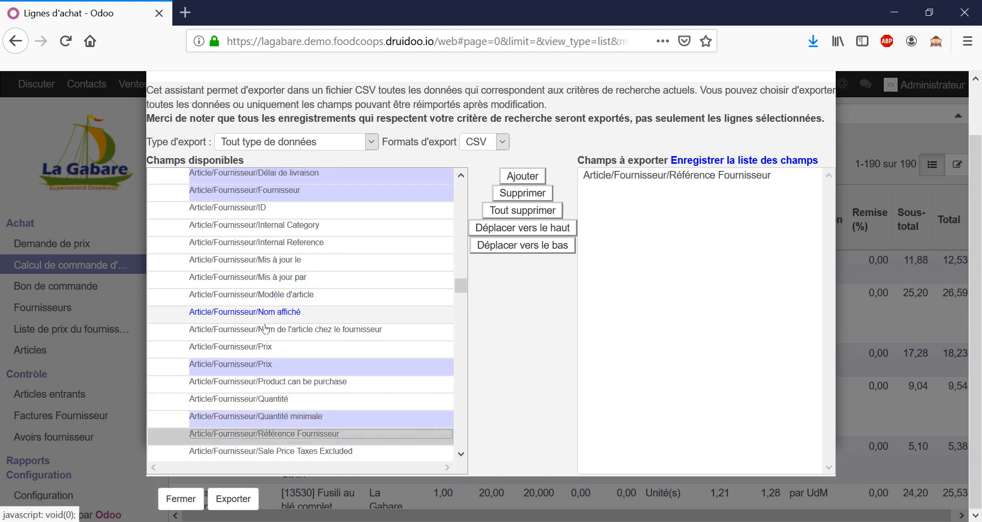
double_click(266, 329)
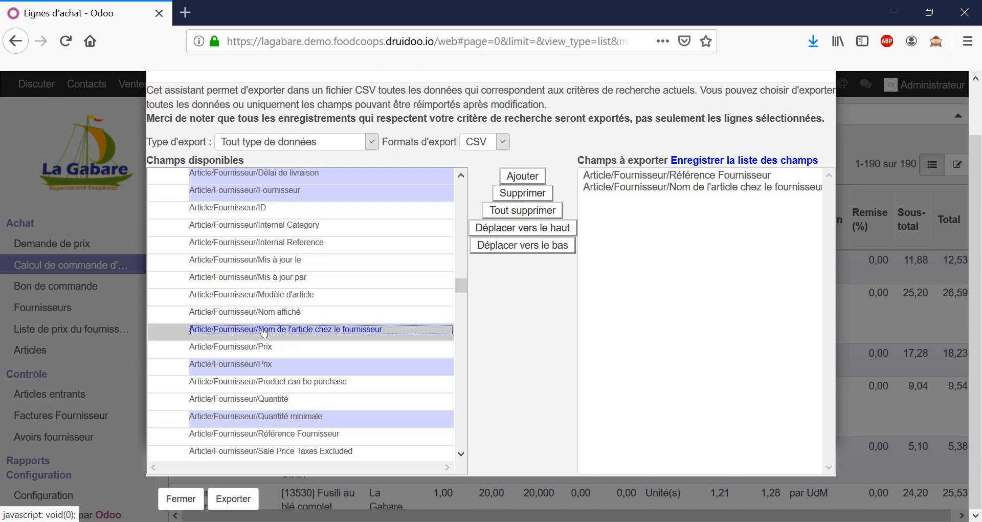
double_click(265, 366)
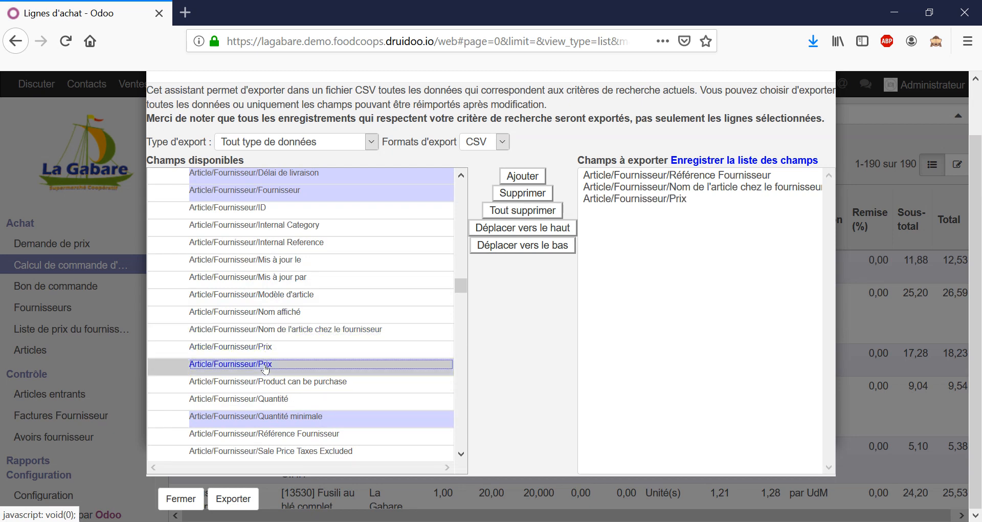
Add Article/Fournisseur/Tarification to the fields to export and select it among the chosen fields
scroll(266, 364, down, 2)
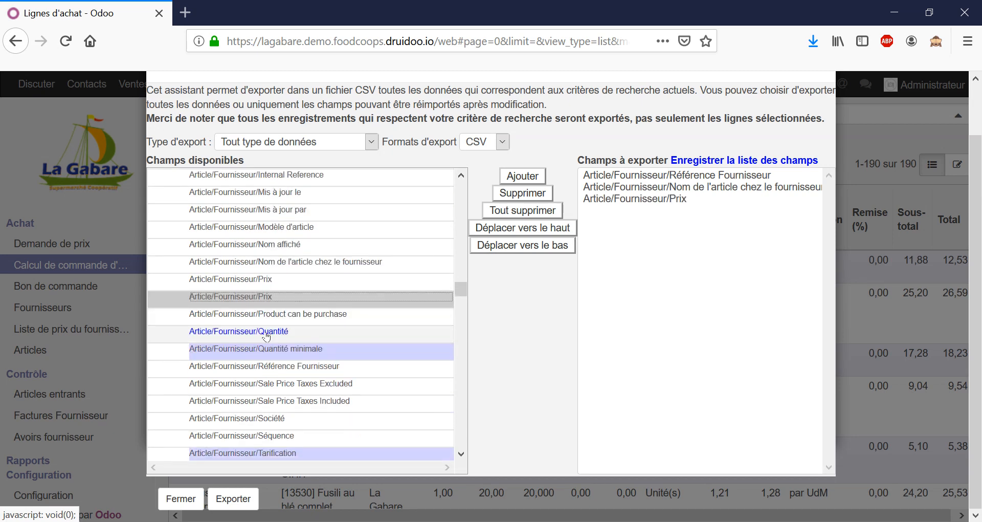
scroll(267, 337, down, 2)
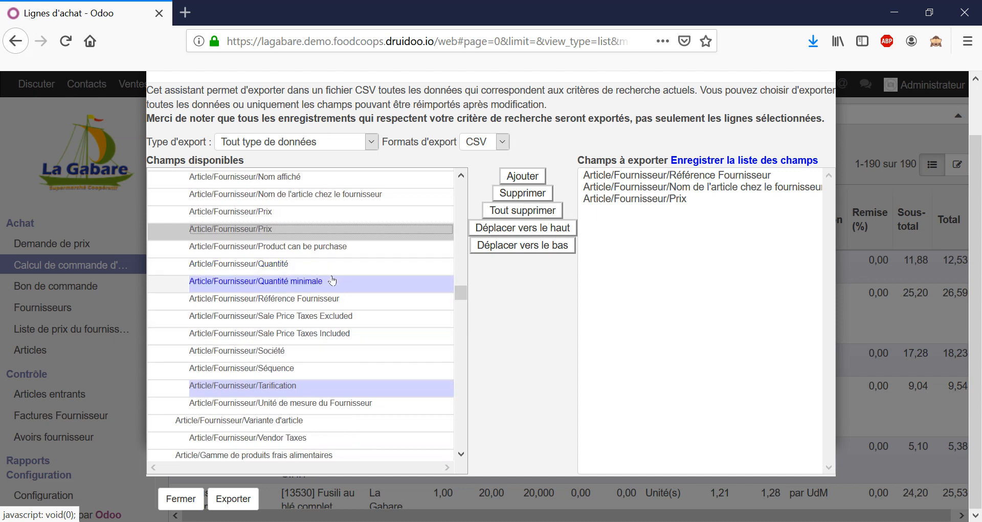
double_click(289, 389)
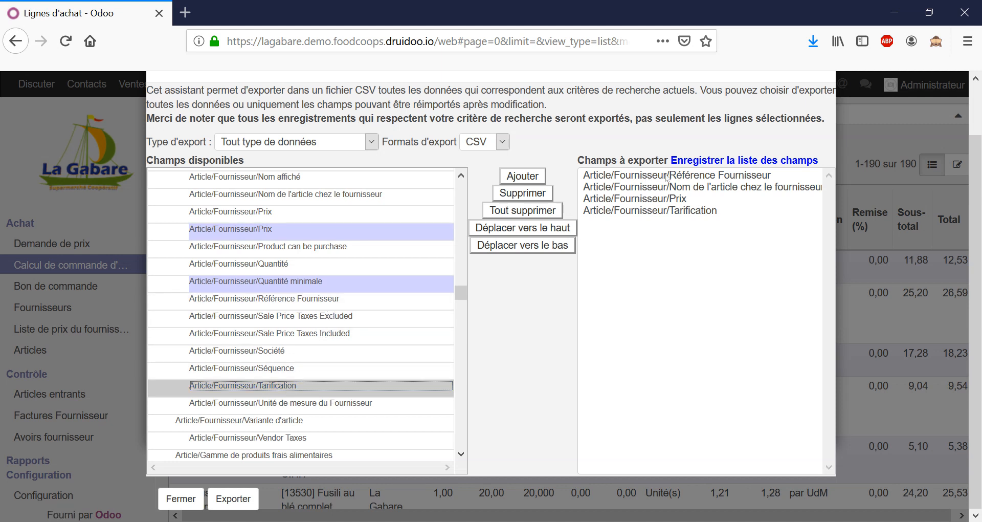
click(683, 201)
click(679, 210)
click(677, 199)
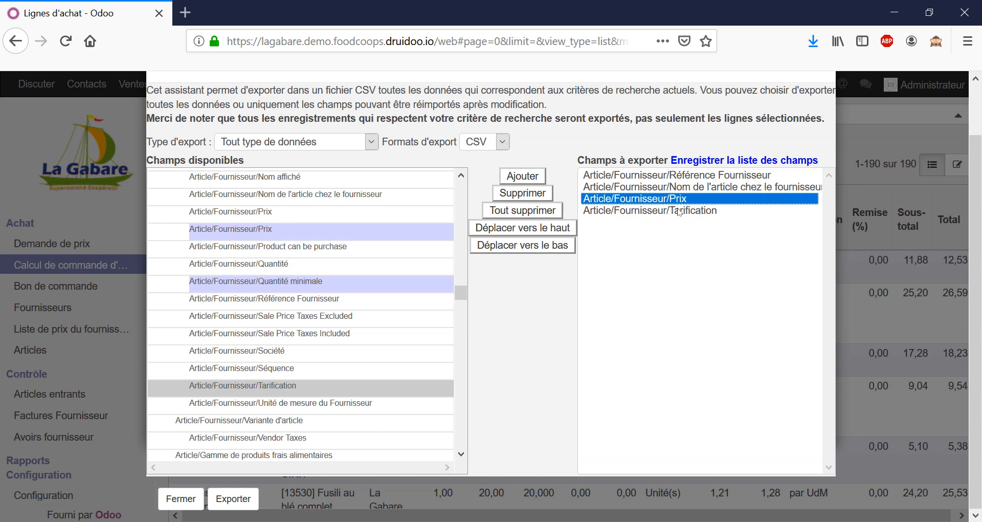
click(674, 210)
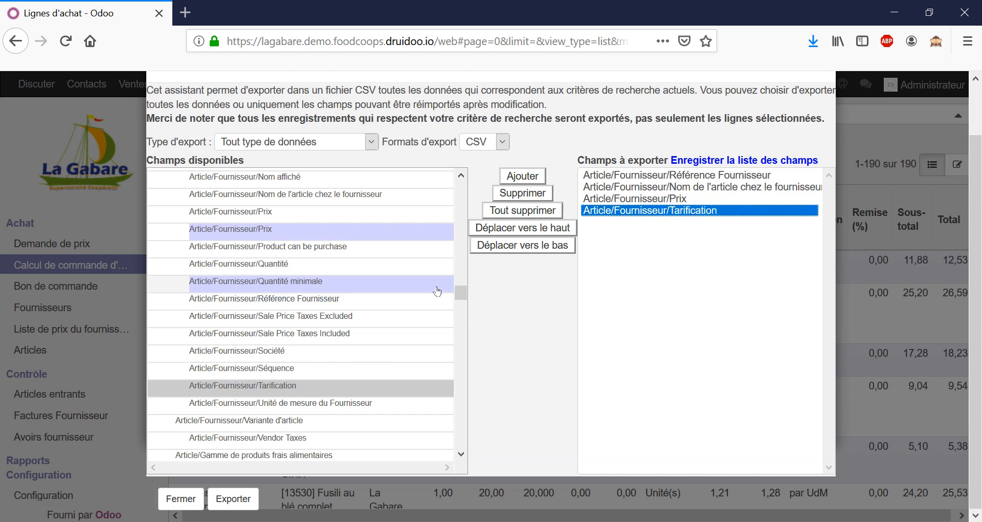
Collapse the Article/Fournisseur subfields and look through the remaining Article fields for more fields to export
scroll(262, 306, up, 6)
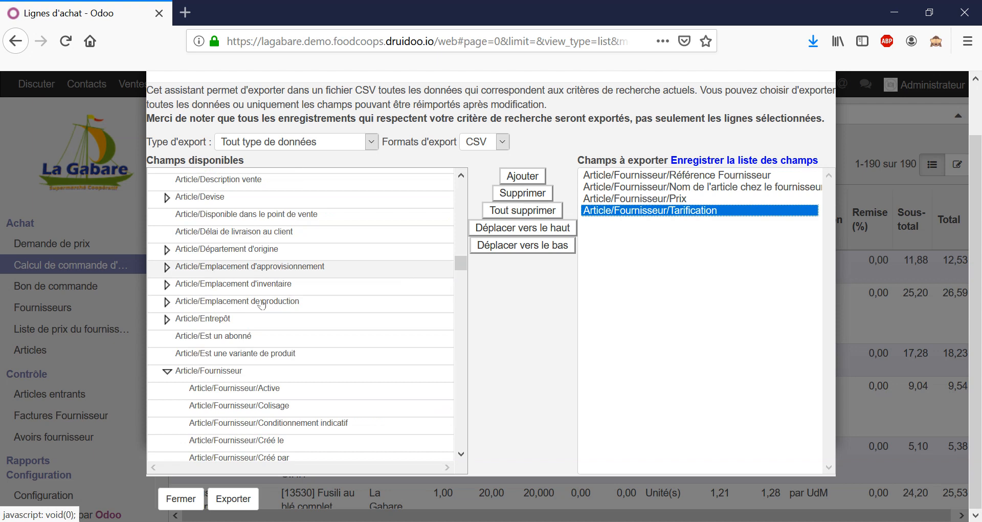
click(180, 369)
scroll(272, 289, down, 8)
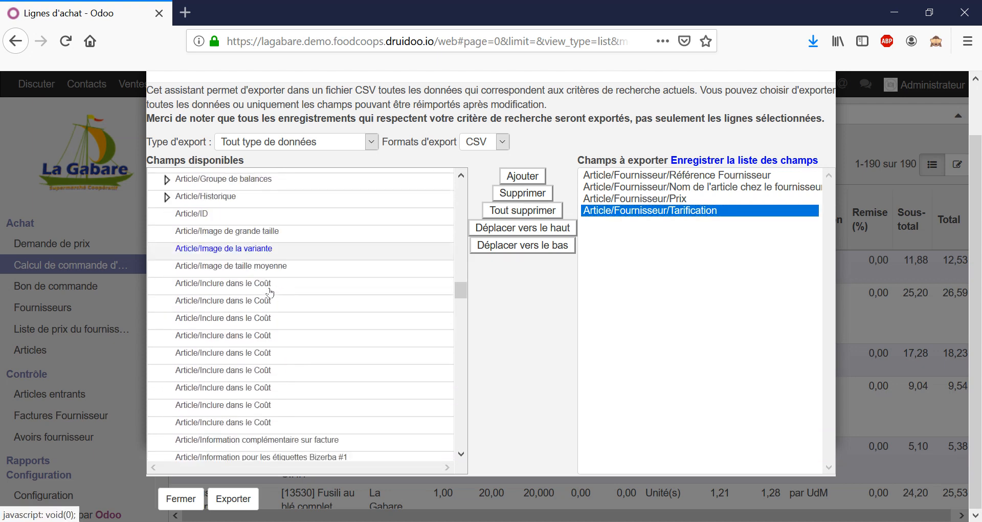
scroll(272, 290, down, 6)
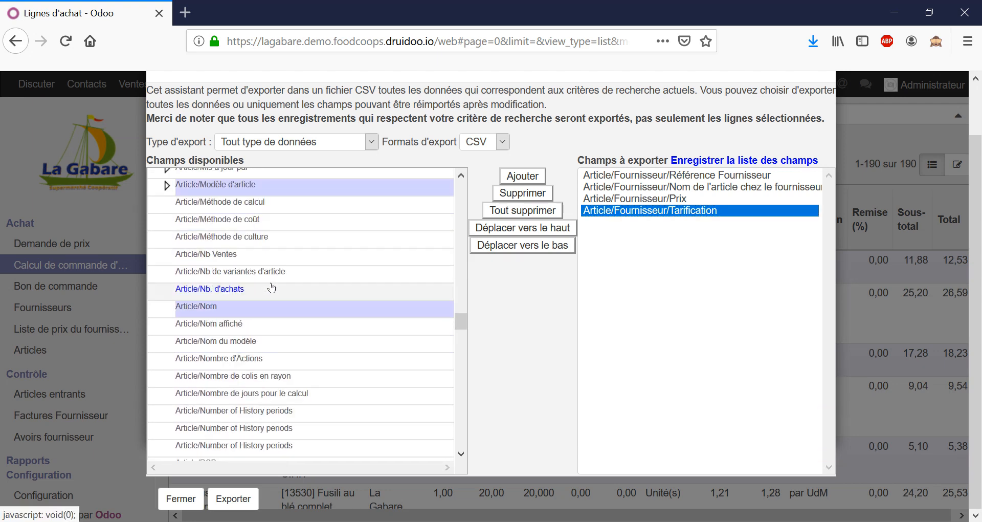
ctrl+click(267, 312)
scroll(271, 333, down, 15)
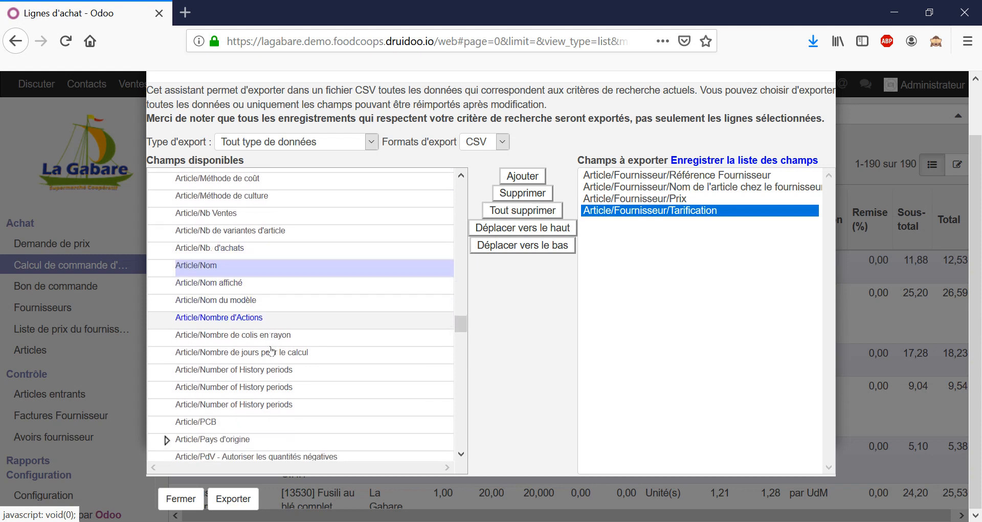
scroll(276, 347, down, 2)
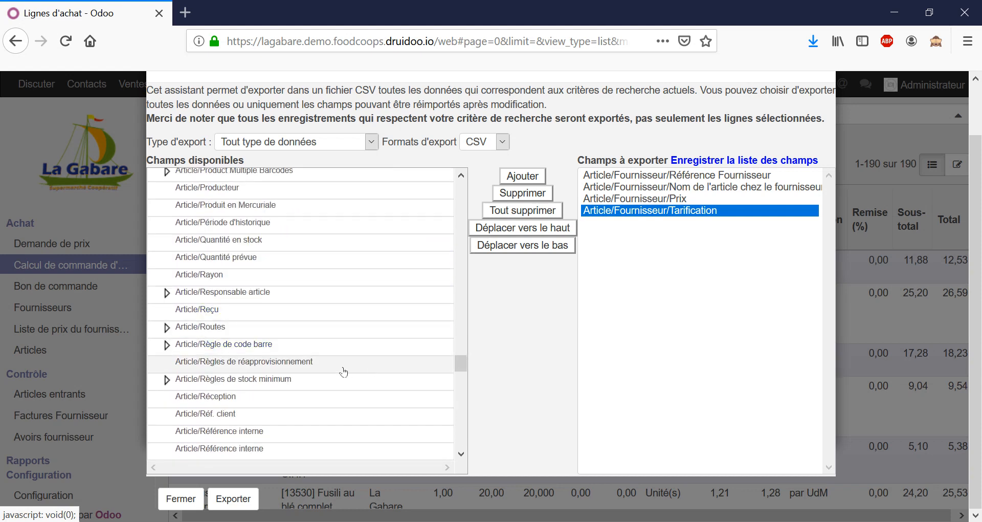
scroll(340, 357, down, 11)
scroll(343, 355, up, 12)
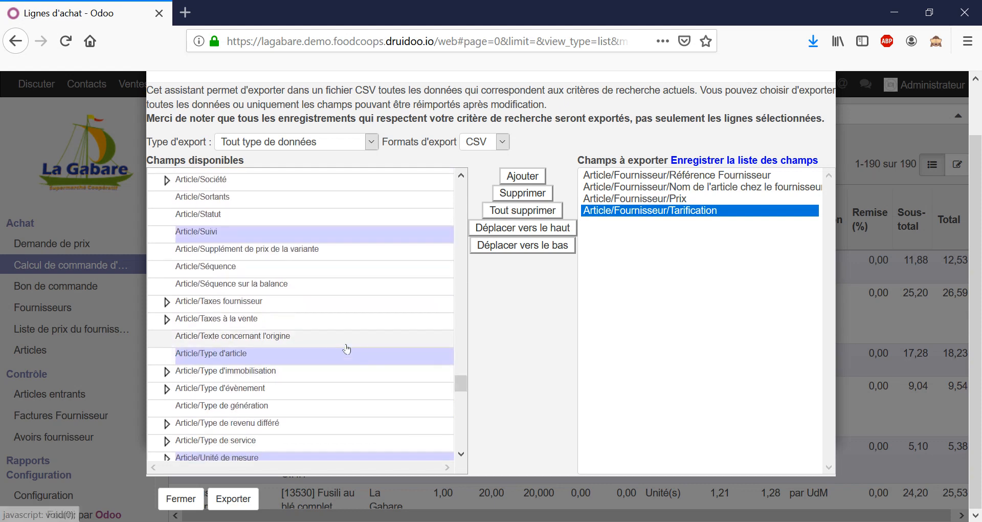
scroll(347, 349, up, 1)
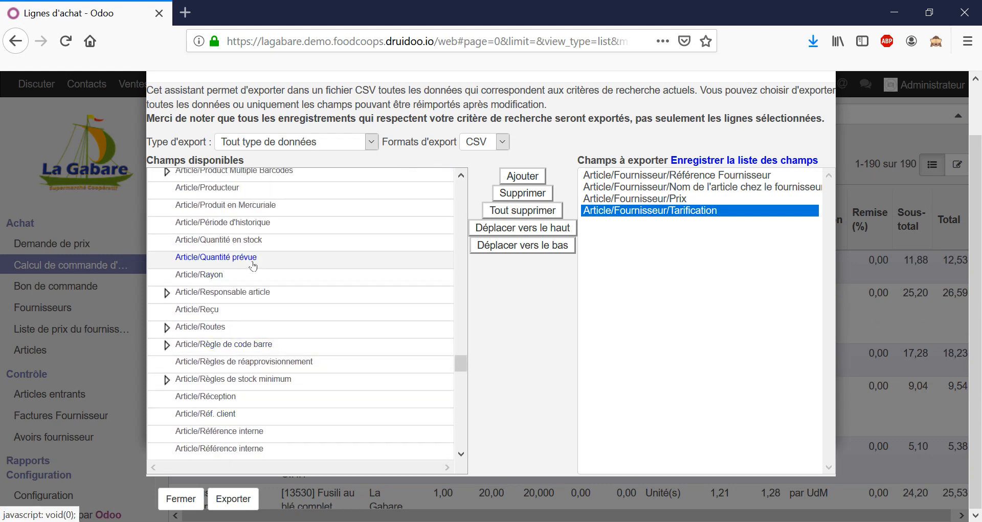
scroll(297, 266, up, 4)
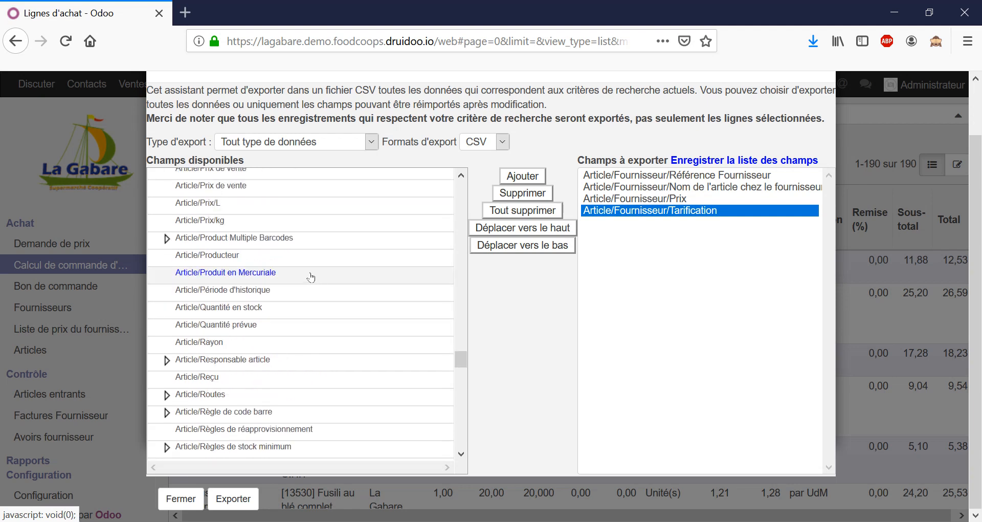
scroll(317, 269, up, 6)
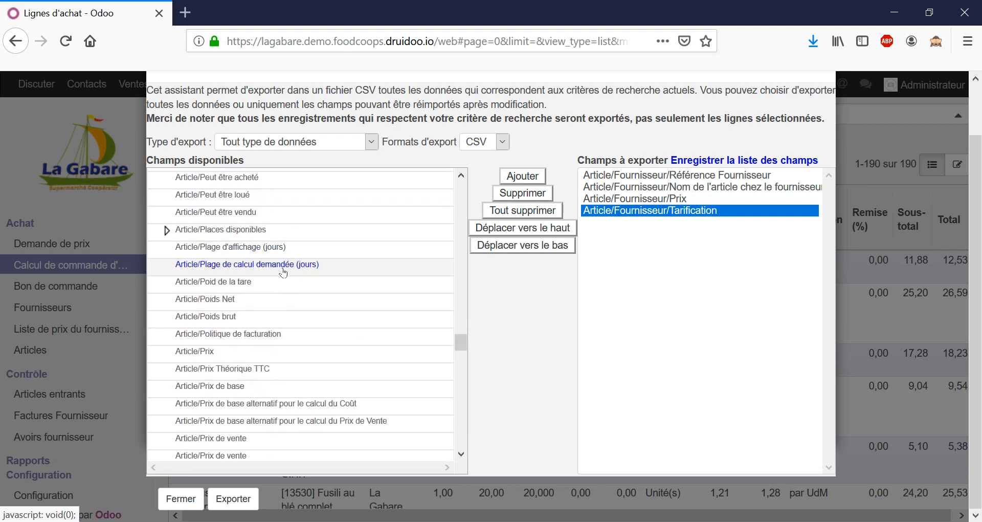
scroll(292, 280, down, 2)
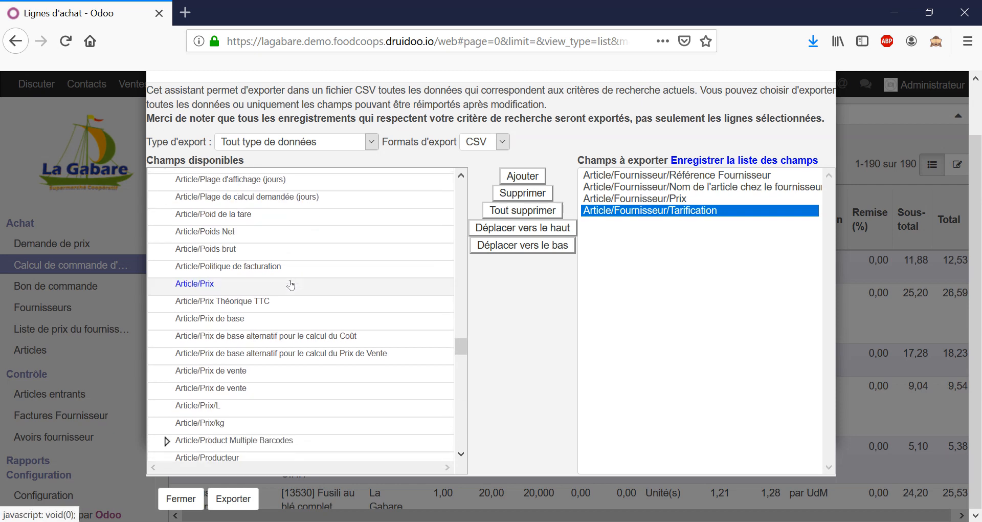
scroll(291, 282, up, 4)
scroll(292, 285, up, 4)
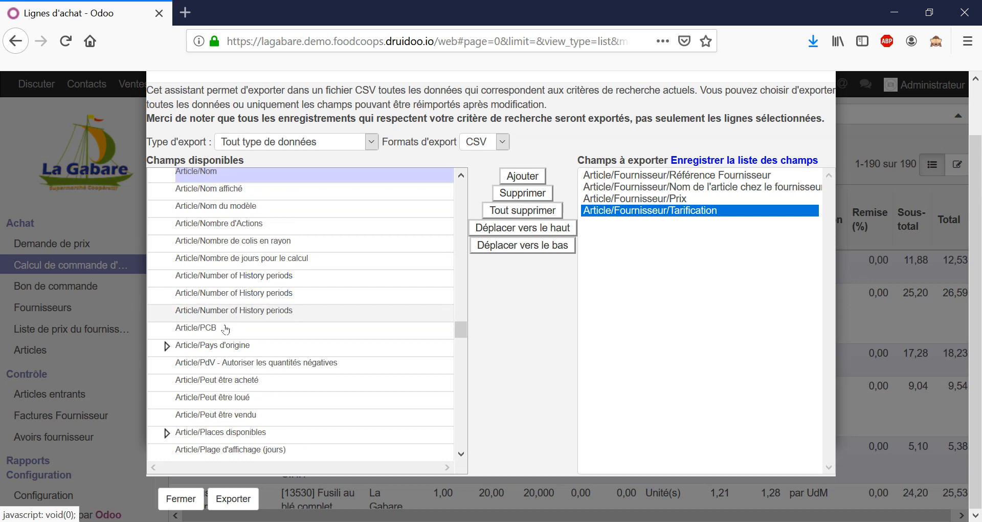
scroll(285, 245, up, 3)
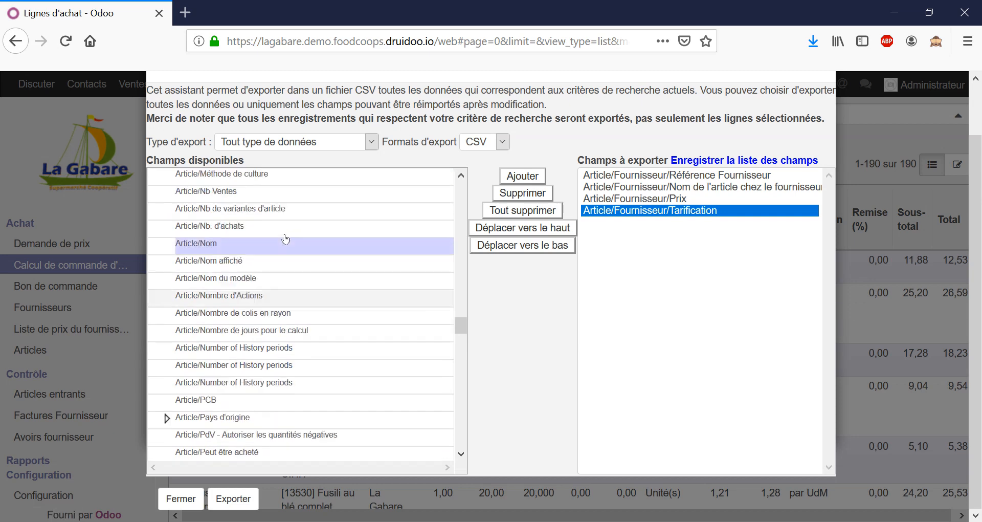
scroll(285, 243, down, 3)
scroll(285, 243, down, 10)
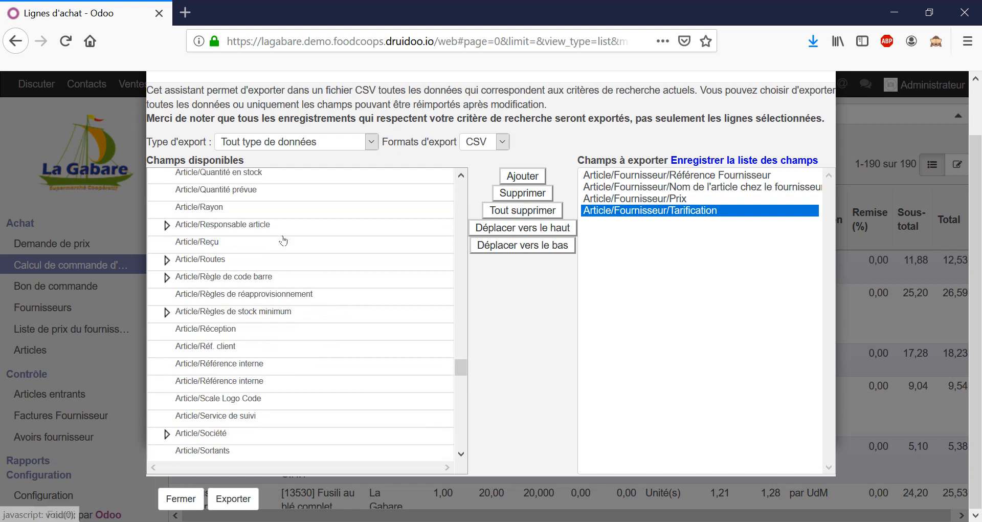
scroll(285, 241, down, 3)
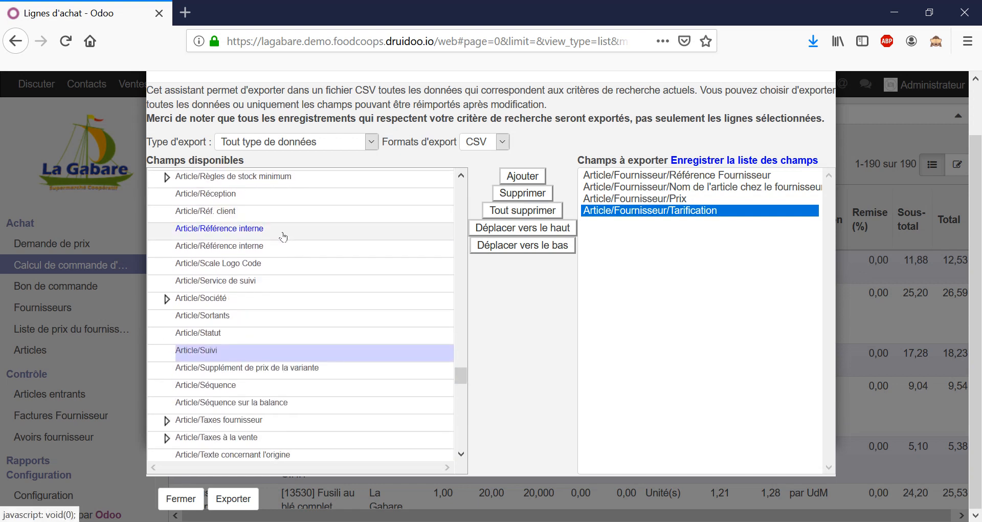
scroll(285, 238, down, 3)
scroll(283, 236, down, 5)
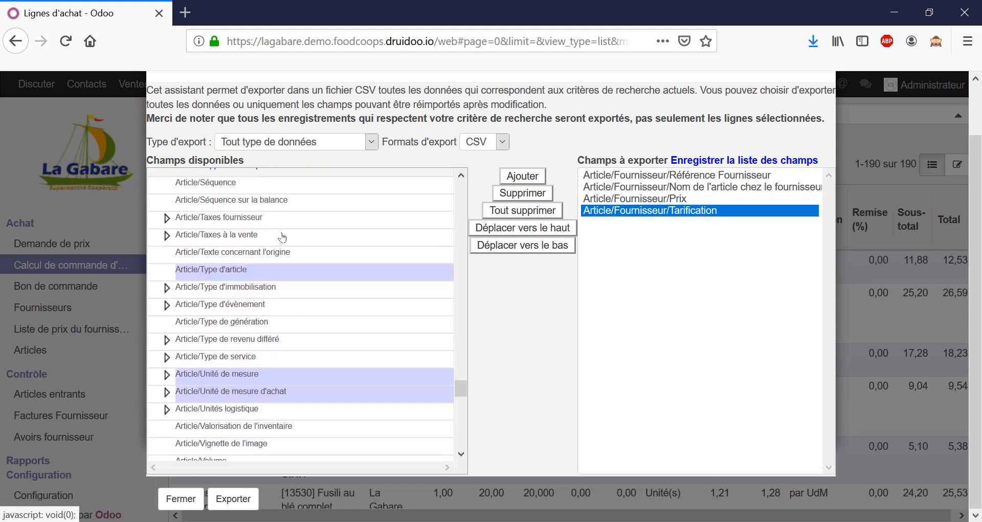
scroll(284, 237, down, 3)
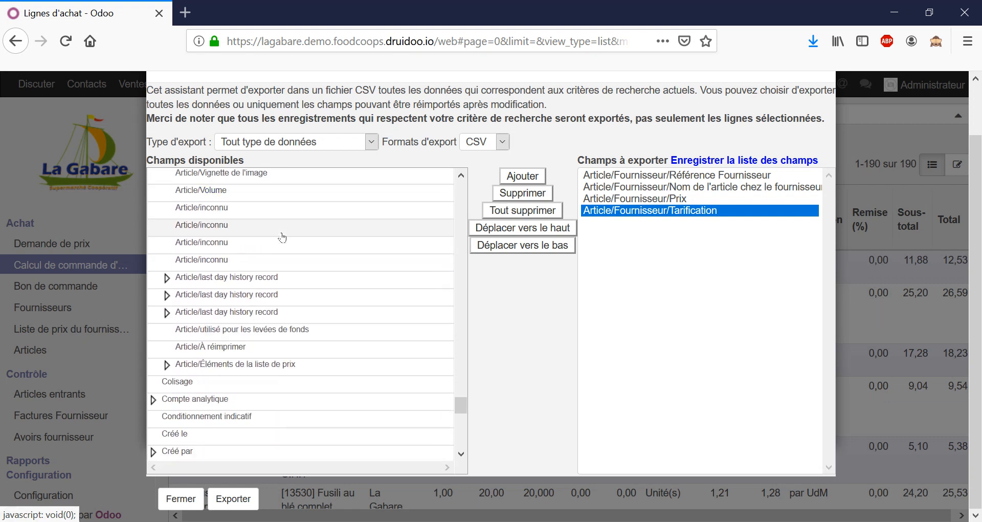
Add Nombre de colis to the fields to export and move it directly above Article/Fournisseur/Prix
scroll(250, 353, down, 3)
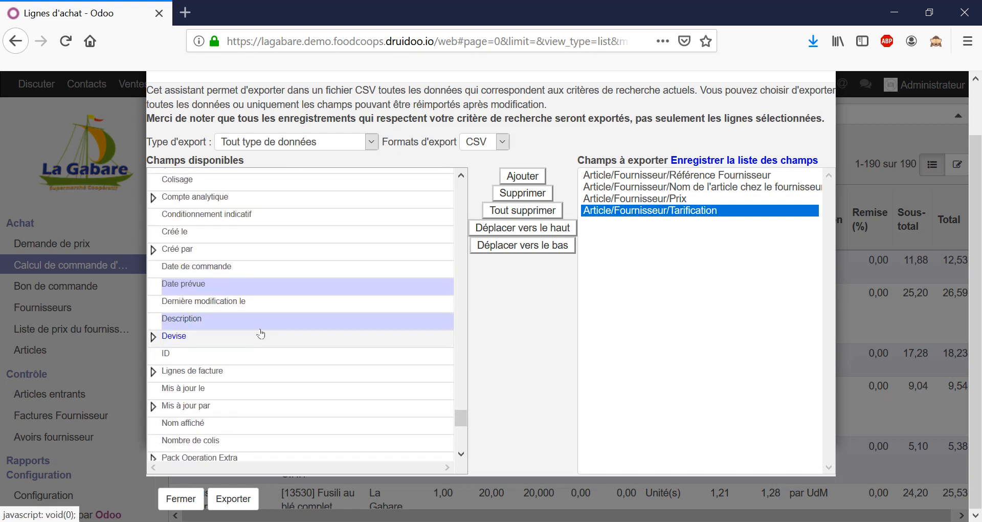
scroll(271, 321, down, 1)
scroll(271, 321, down, 2)
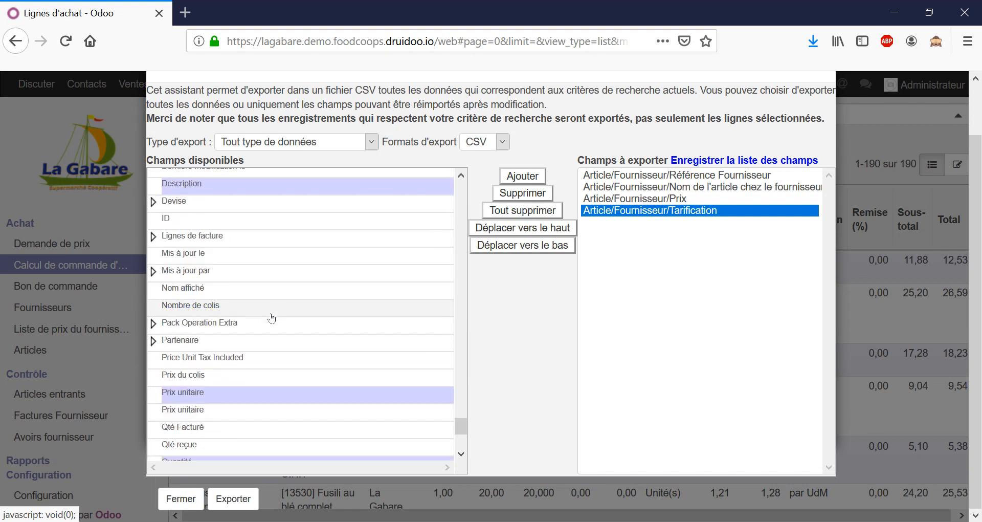
double_click(260, 310)
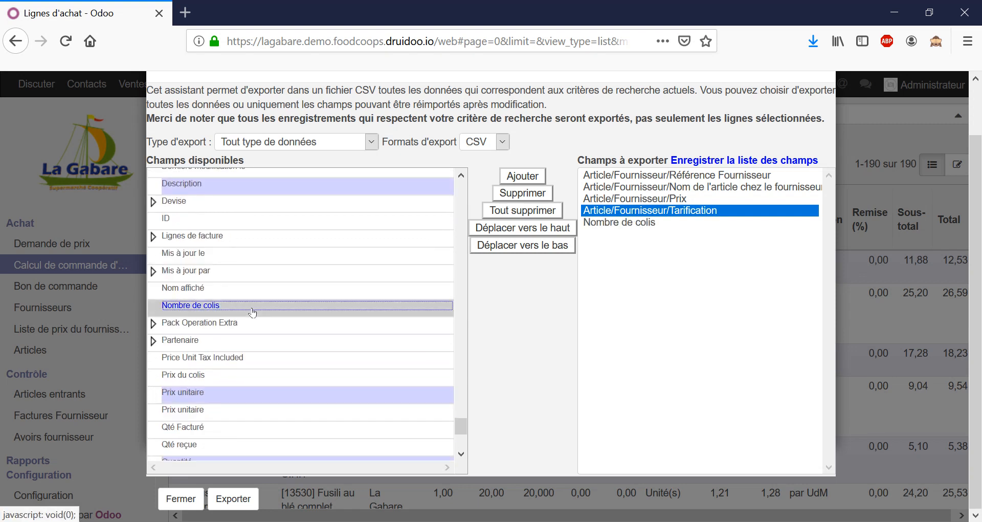
click(606, 223)
double_click(553, 238)
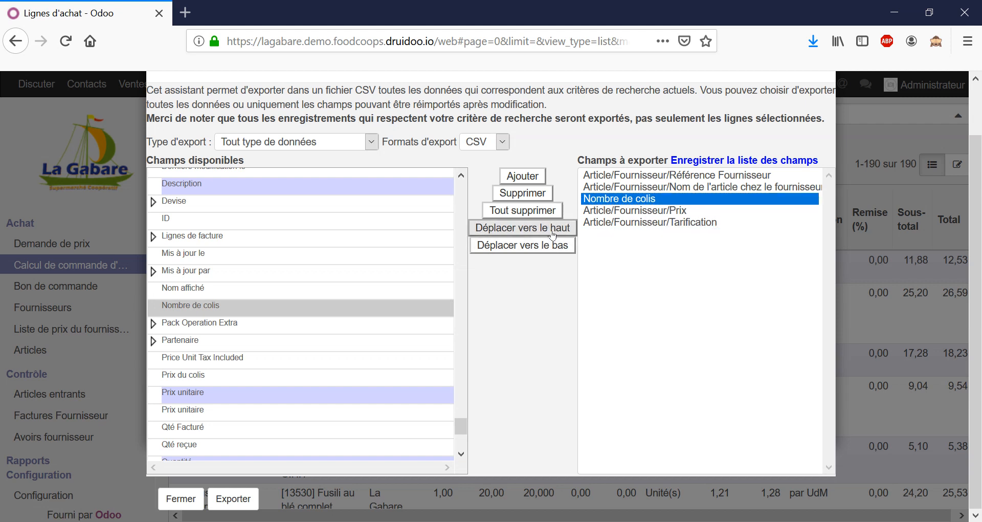
click(671, 212)
click(671, 224)
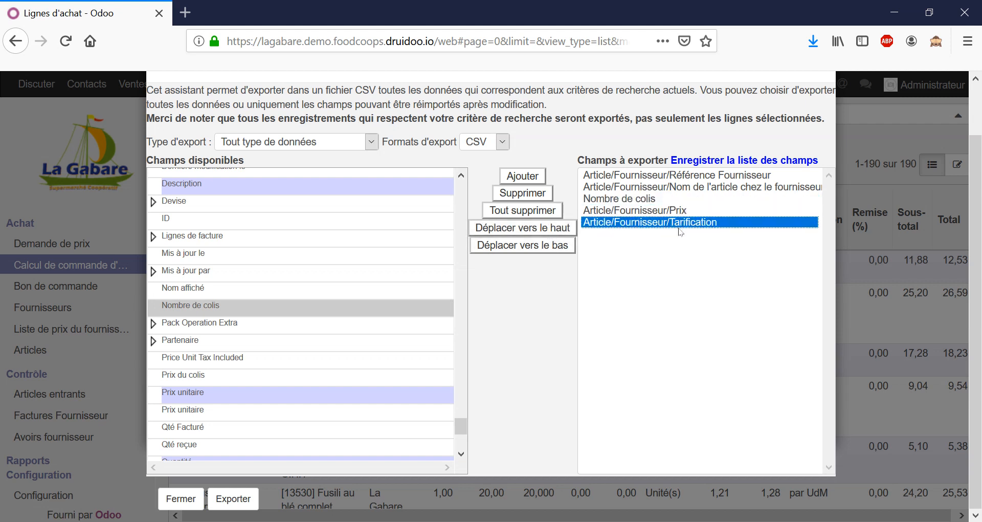
Save the list of fields to export under the name Commandes
click(702, 162)
click(702, 178)
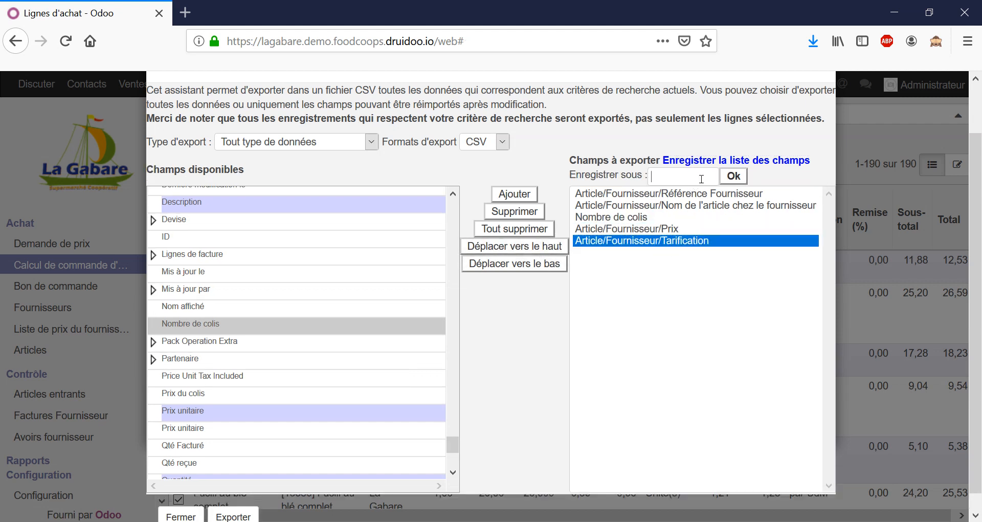
text(Commanres)
key(BackSpace)
key(BackSpace)
key(BackSpace)
text(des)
click(722, 179)
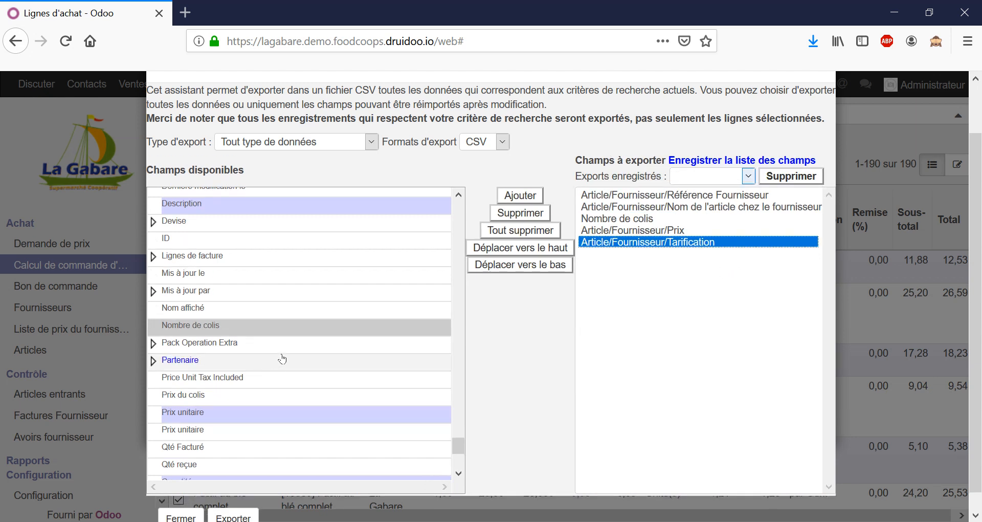
Export the order lines as CSV and open the downloaded purchase.order.line file in LibreOffice Calc with comma separation and Unicode (UTF-8)
scroll(279, 412, down, 5)
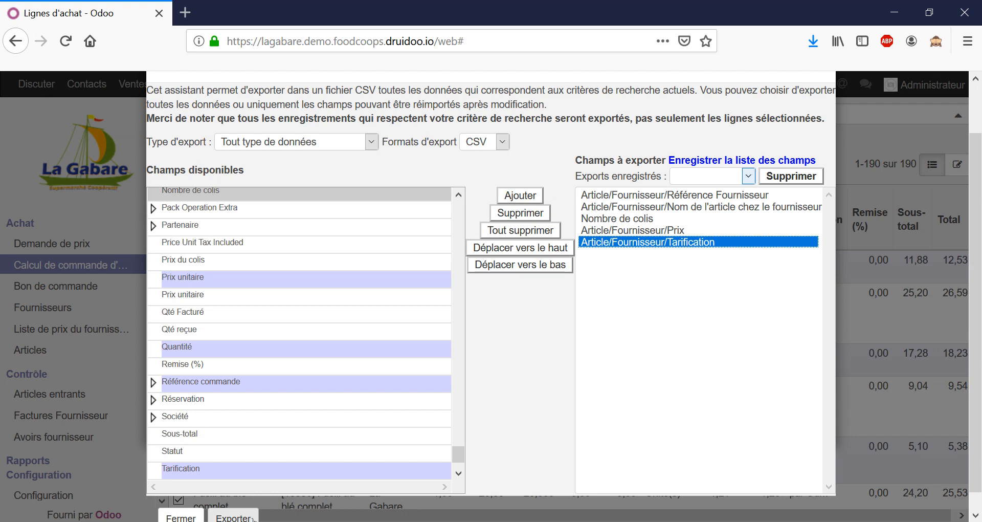
click(233, 518)
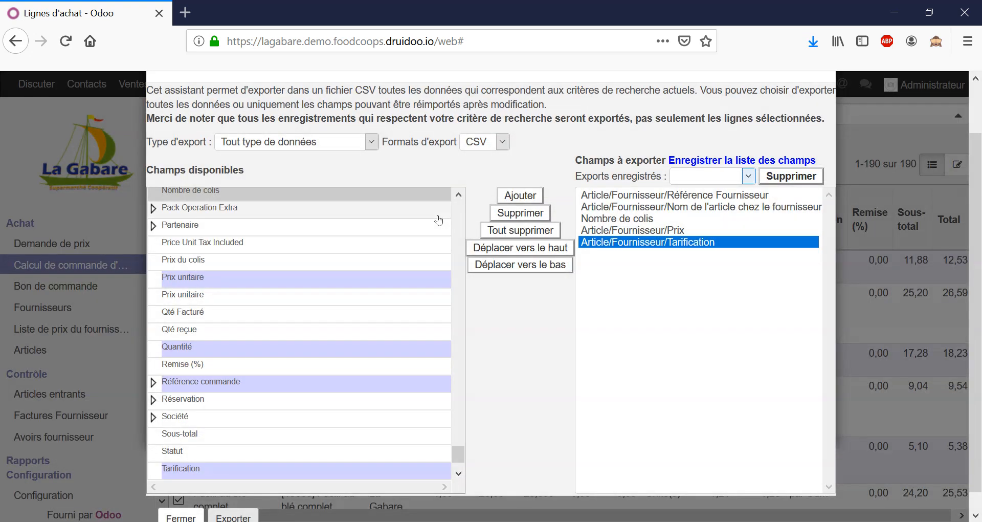
click(810, 35)
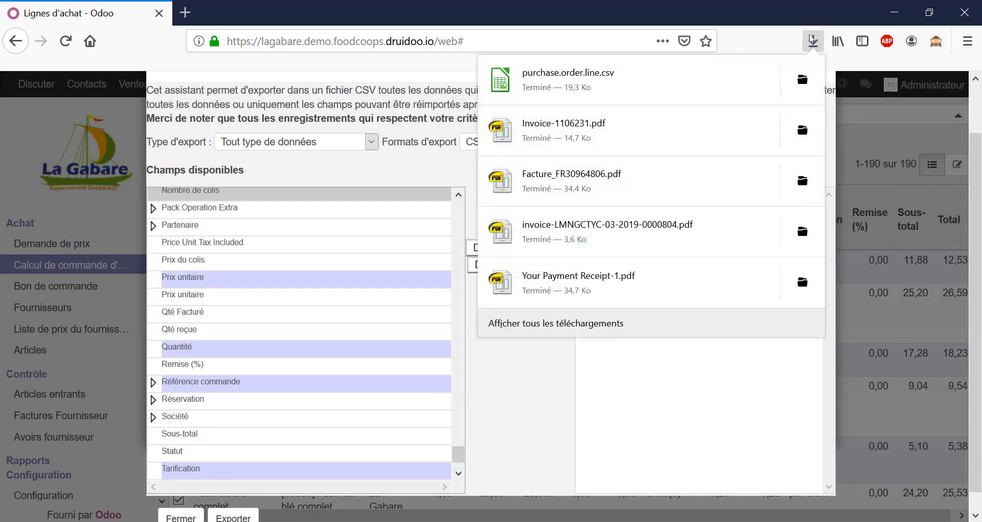
click(801, 89)
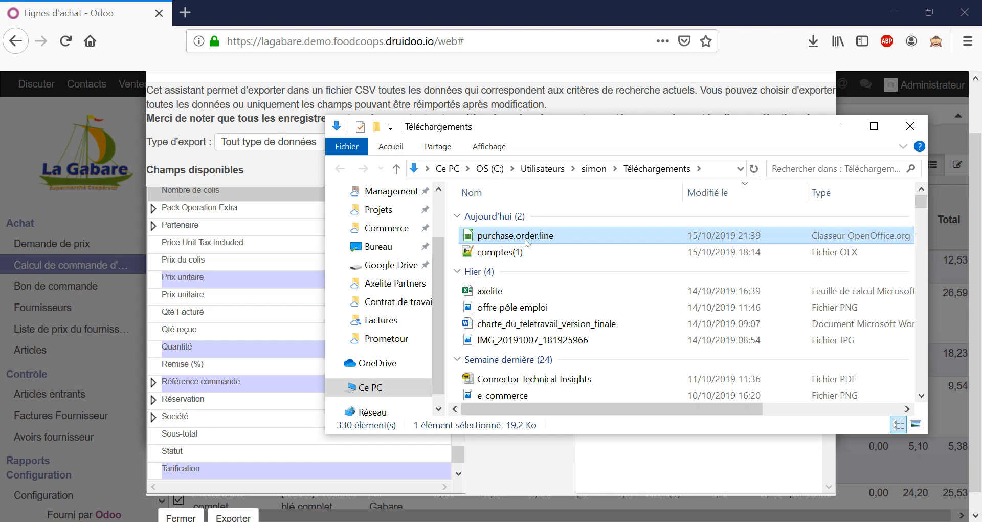
double_click(526, 236)
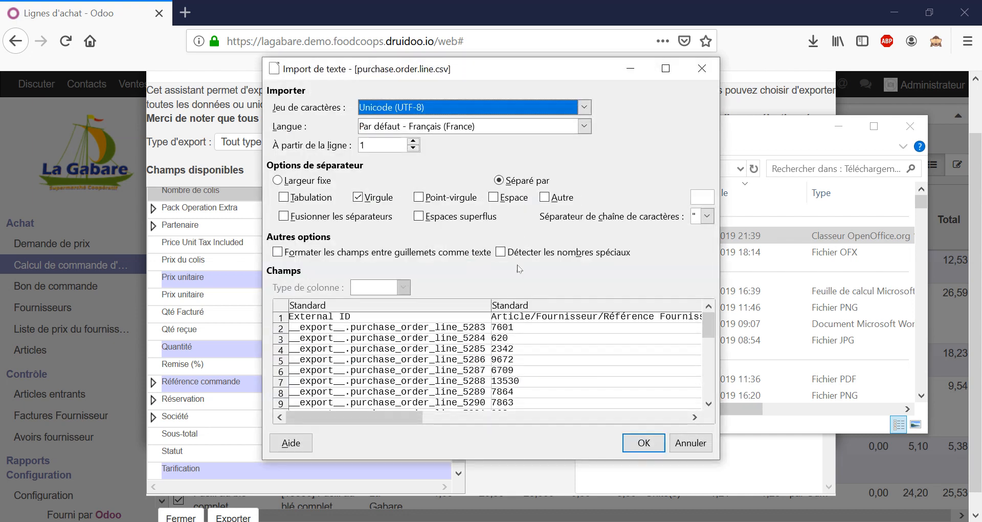
click(641, 441)
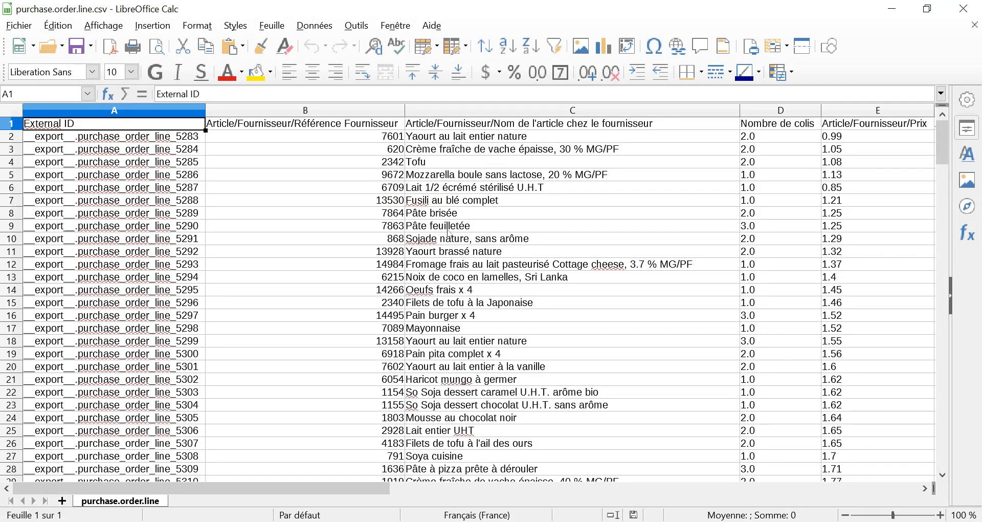
click(494, 227)
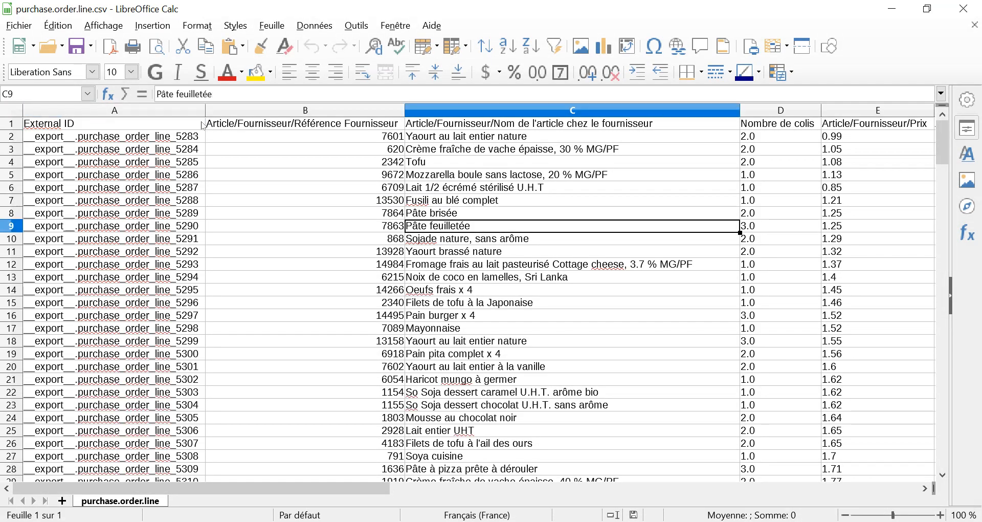
click(176, 111)
right_click(174, 113)
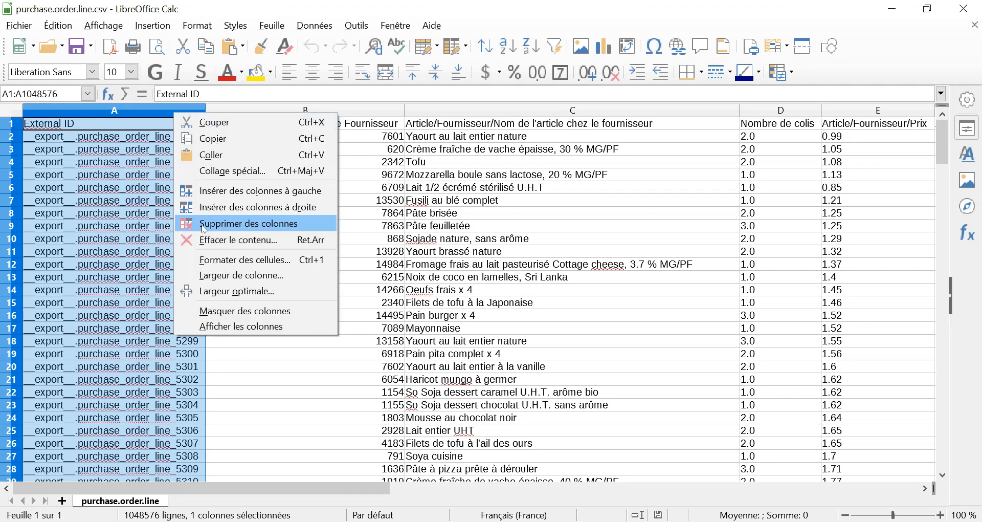
click(140, 207)
click(140, 207)
click(320, 205)
click(183, 200)
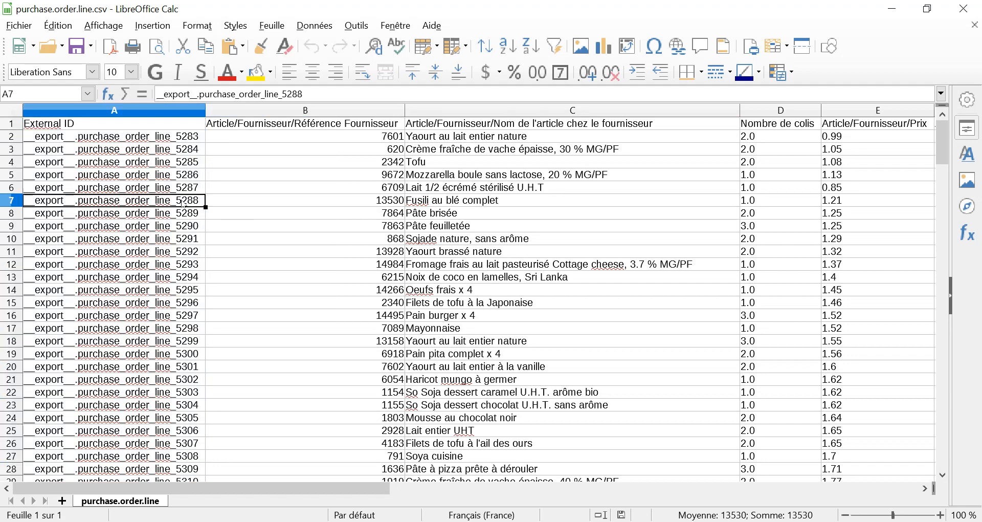
Examine the External ID entries and neighbouring columns of the exported order lines, and minimize the spreadsheet
click(175, 162)
key(Down)
key(Down)
key(Down)
key(Down)
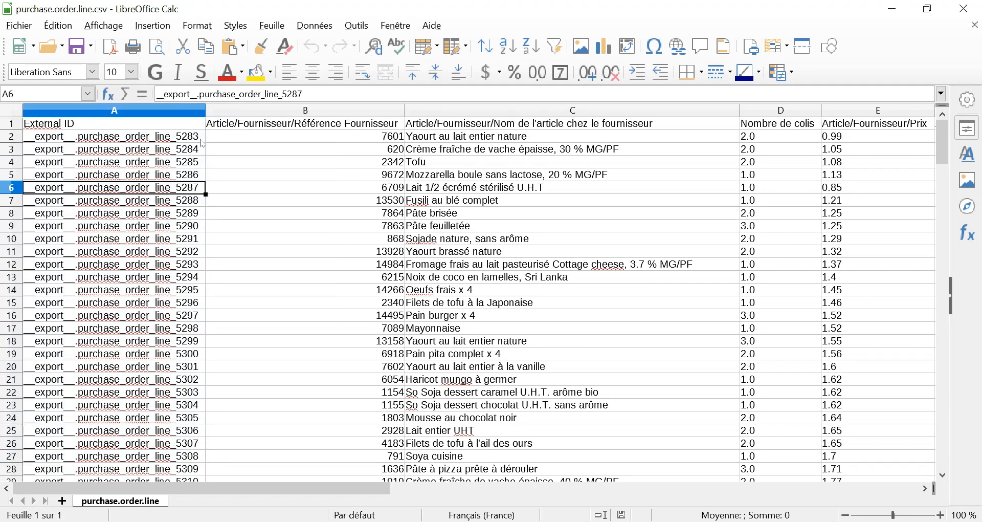
key(Up)
key(Up)
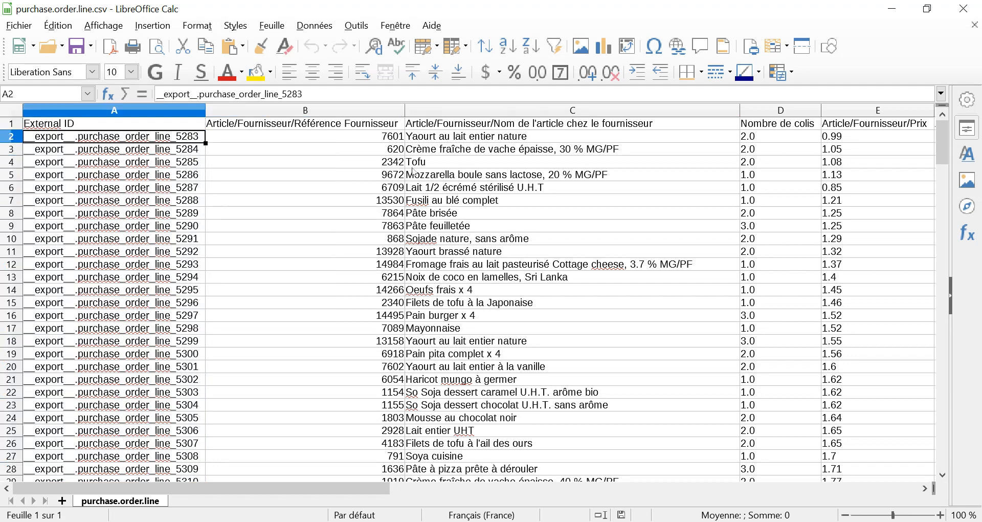
key(Right)
click(894, 10)
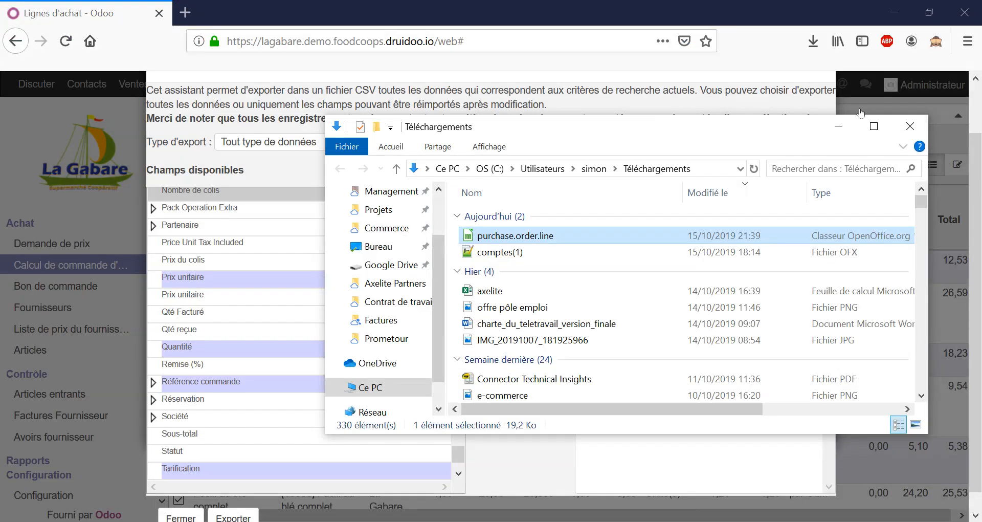
Minimize the downloads folder window, close the data export dialog and go back to the purchase order
click(842, 130)
scroll(741, 137, up, 2)
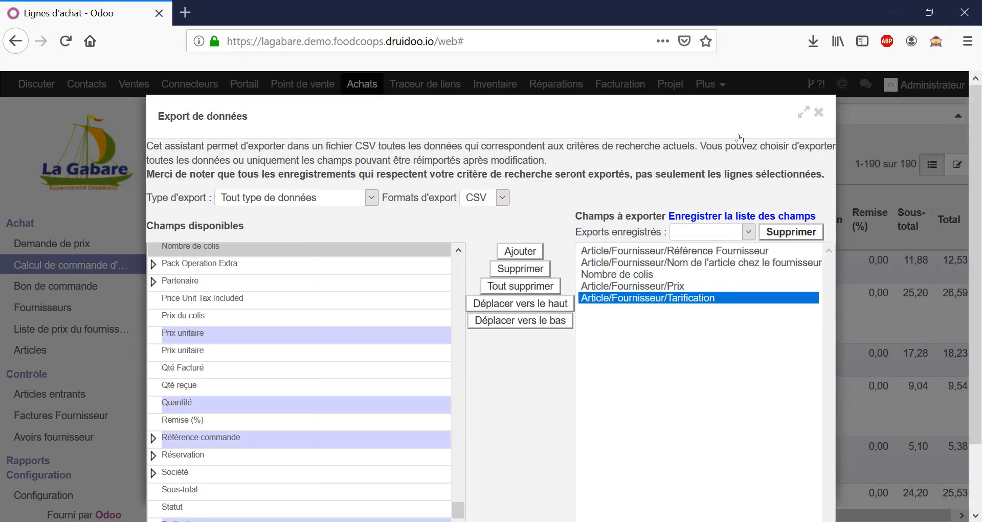
click(819, 112)
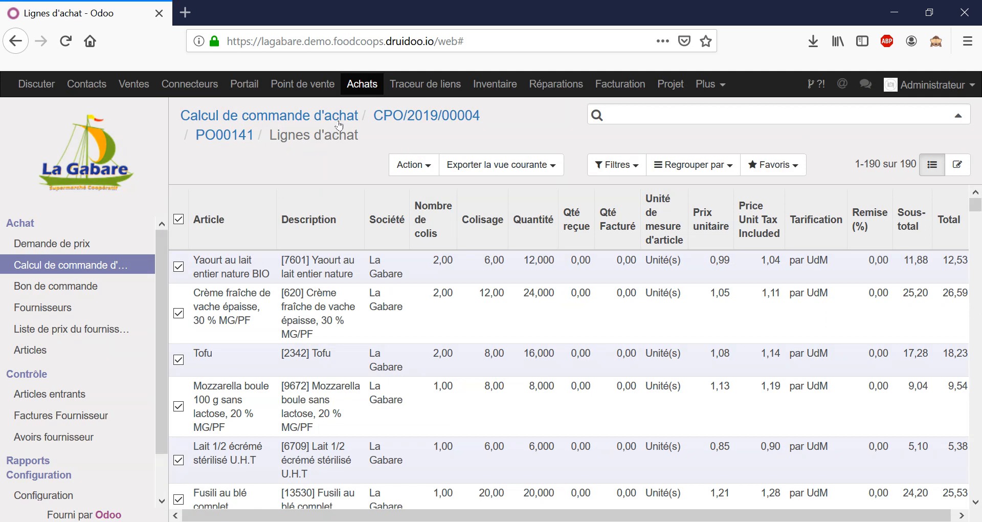
click(244, 137)
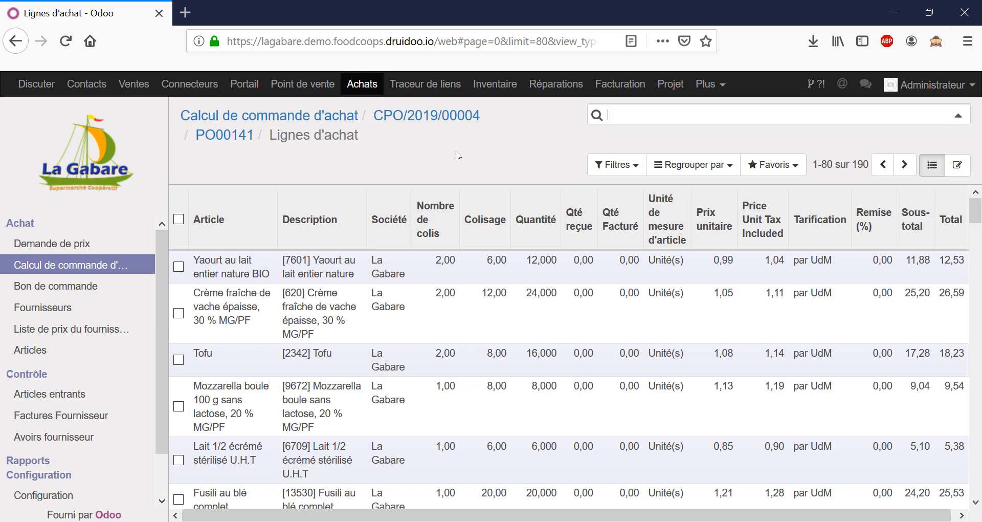
Switch to the purchase.order.line spreadsheet in LibreOffice Calc and delete the External ID column
key(alt+Tab)
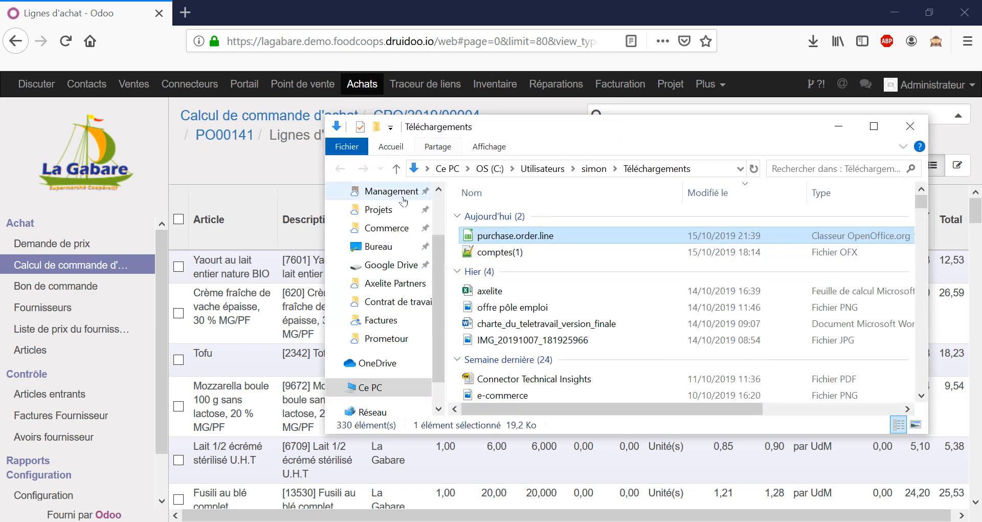
key(alt+Tab)
key(alt+Tab)
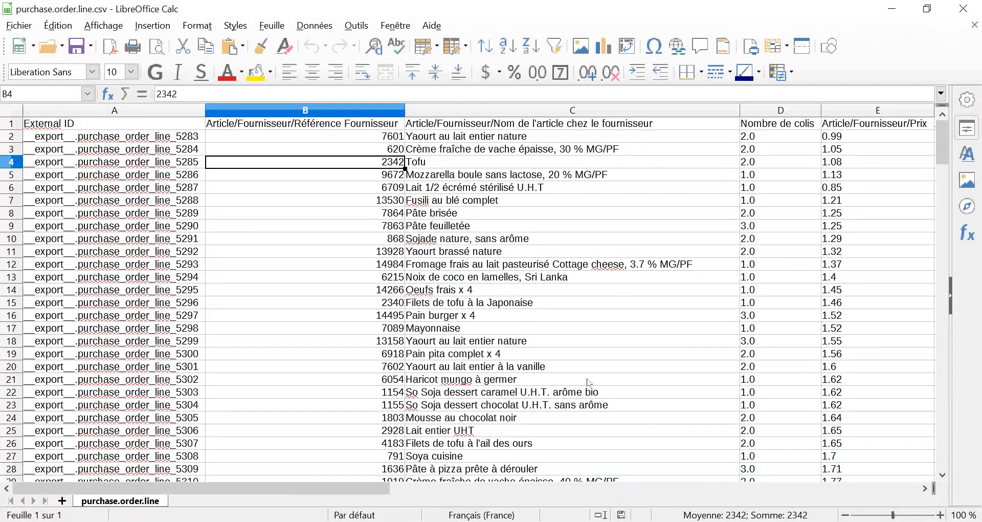
click(540, 322)
click(390, 236)
click(184, 112)
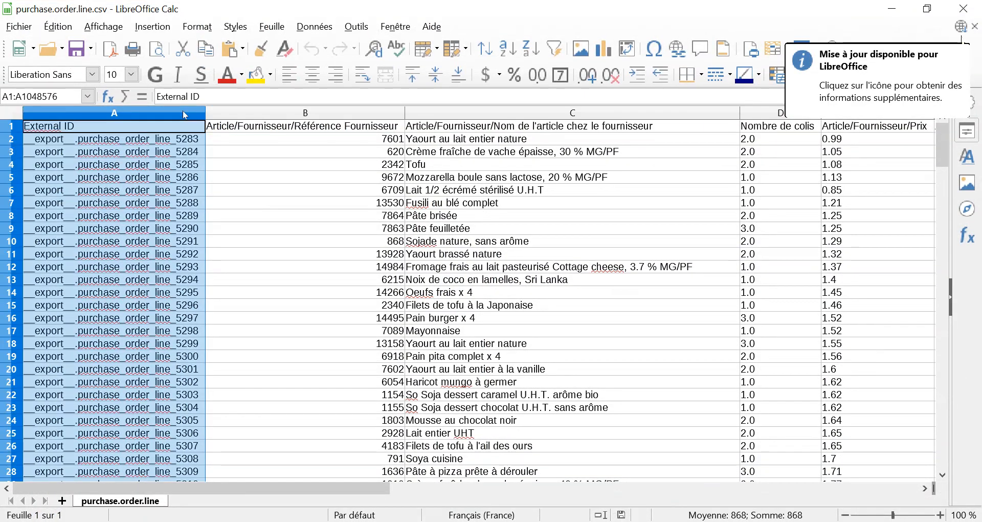
right_click(185, 113)
click(239, 223)
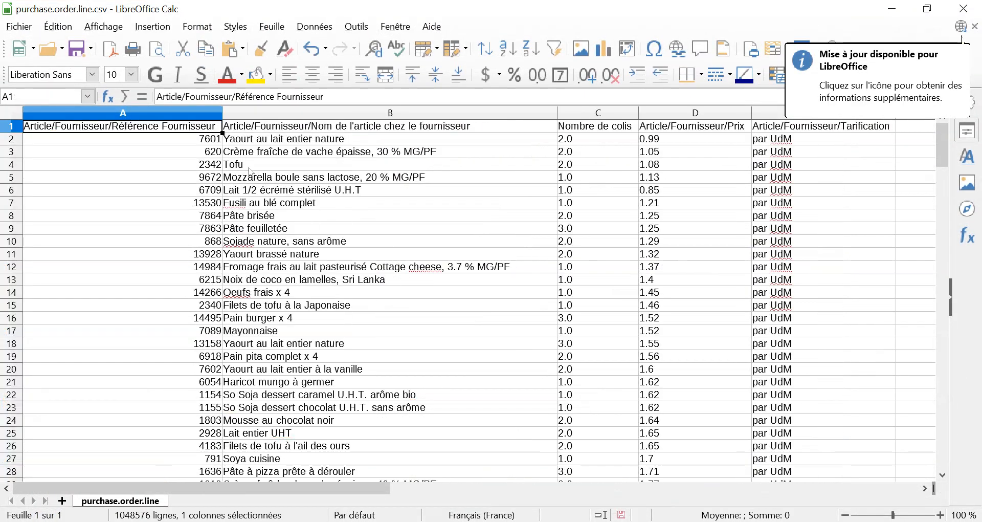
Shorten the header of the supplier reference column to Référence
click(228, 164)
click(194, 125)
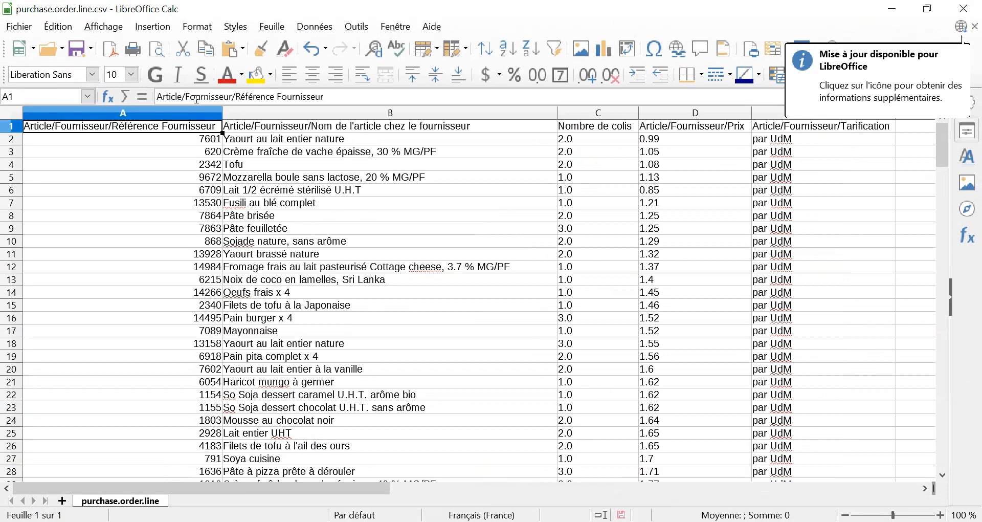
click(234, 97)
key(shift+End)
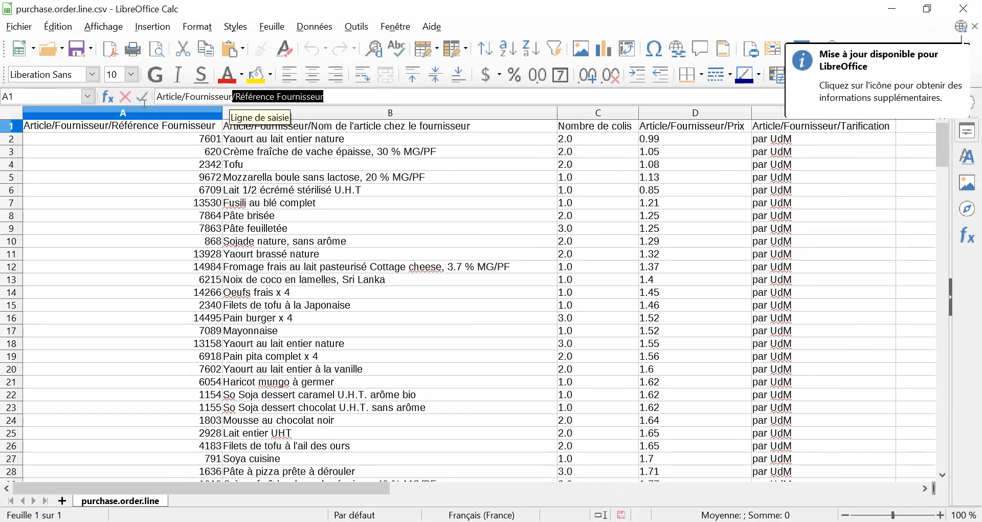
key(shift+Home)
key(Delete)
double_click(205, 98)
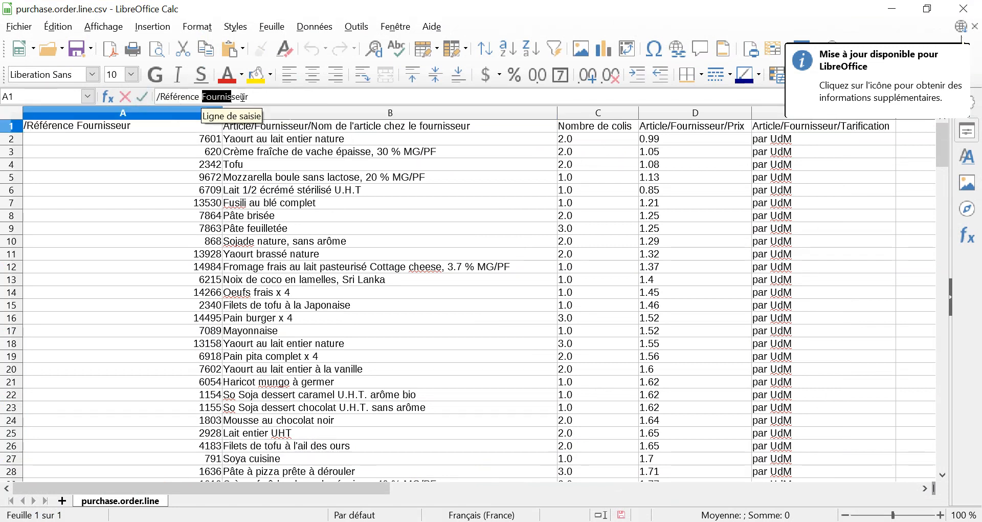
key(Delete)
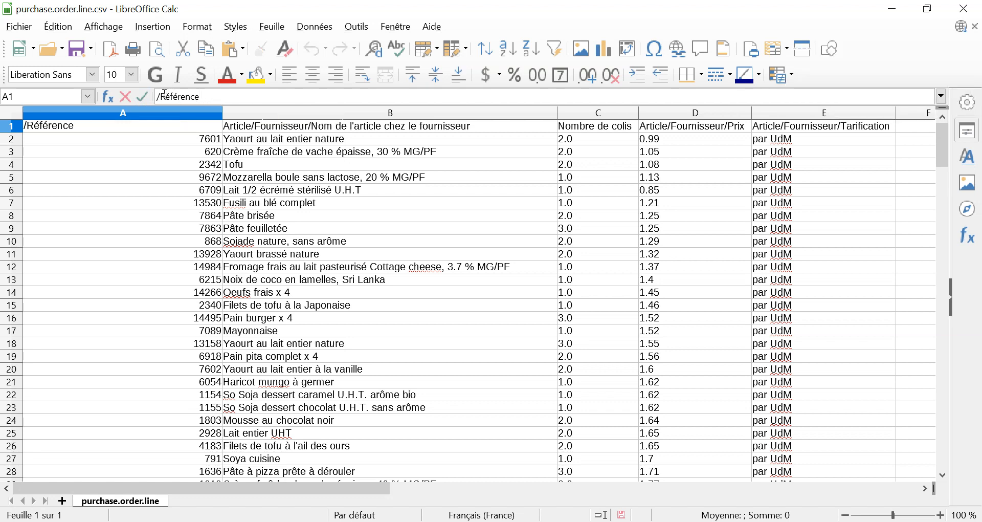
drag(161, 97, 145, 97)
key(Delete)
Shorten the header of the supplier's article name column to Article
click(244, 128)
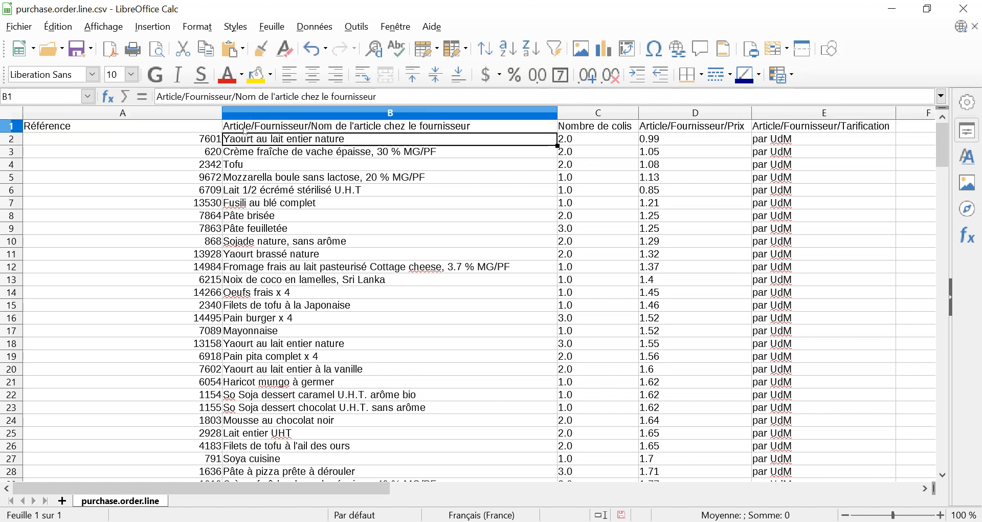
drag(236, 96, 355, 96)
drag(456, 112, 456, 112)
key(Delete)
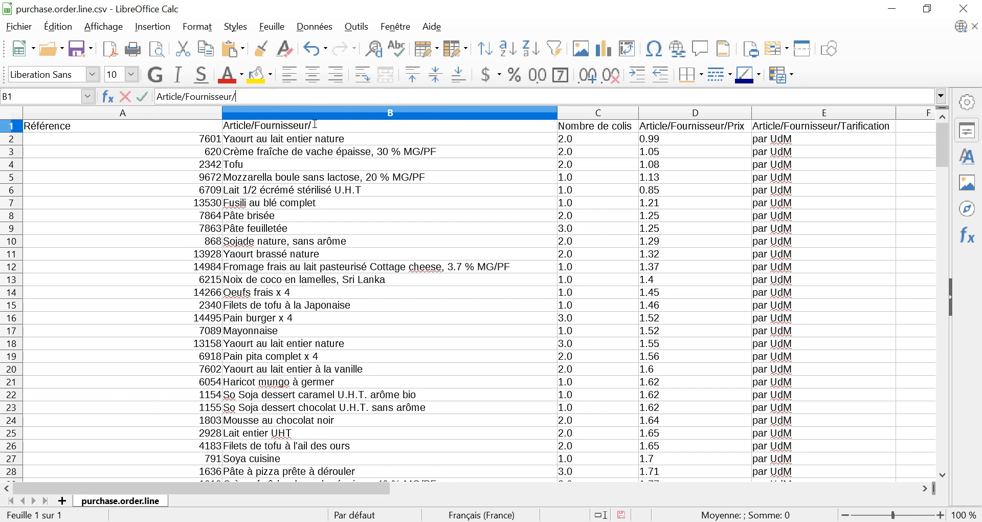
drag(183, 97, 295, 102)
key(Delete)
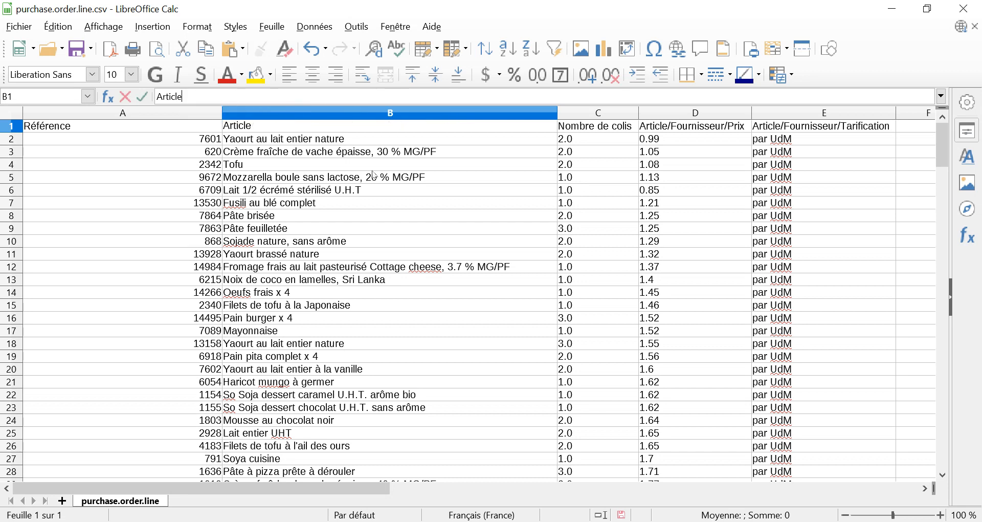
click(399, 164)
Shorten the headers of the price and pricing columns to Prix and Tarification
click(589, 129)
click(668, 130)
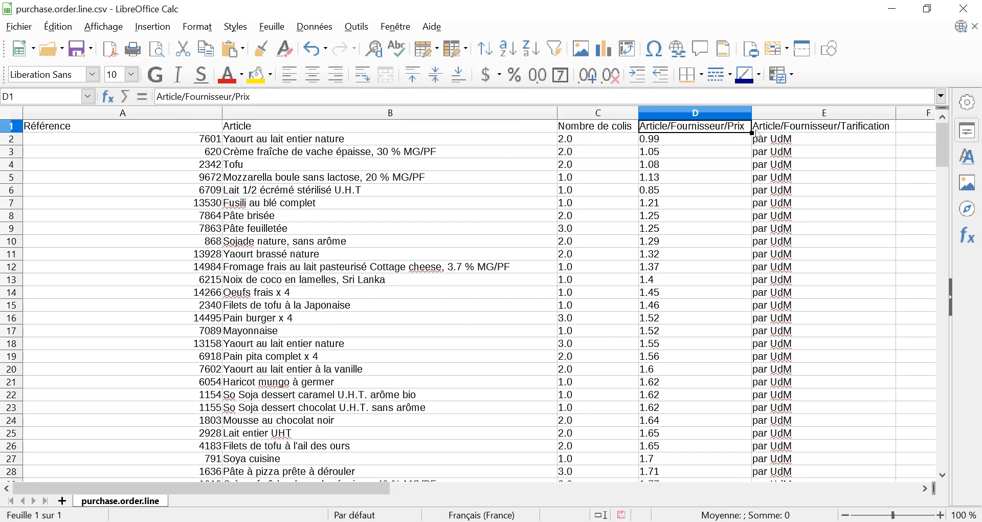
click(235, 97)
drag(236, 97, 156, 97)
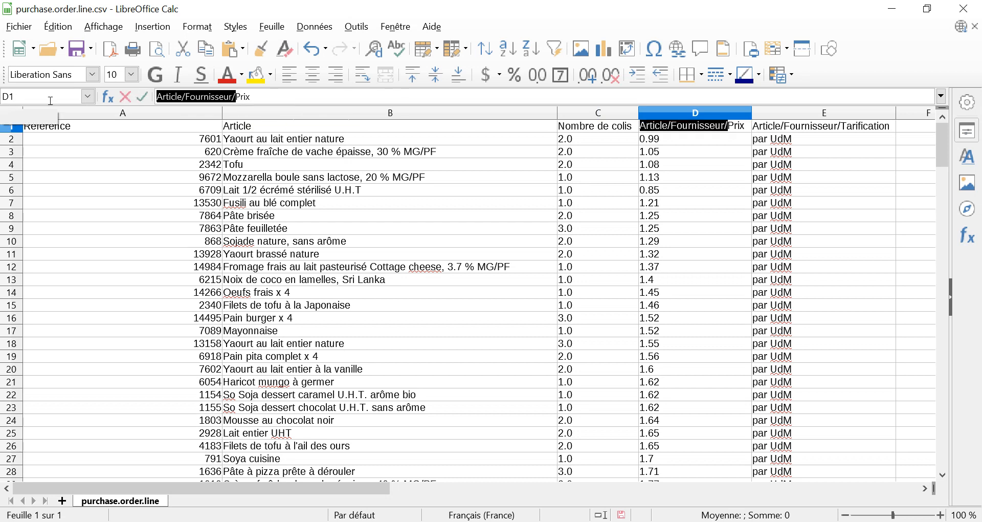
key(Delete)
click(769, 129)
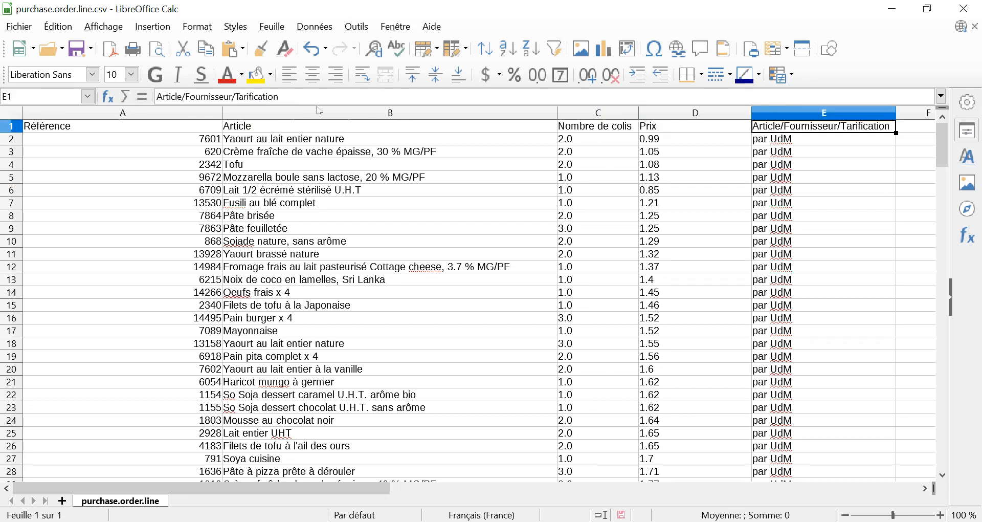
click(236, 96)
drag(234, 96, 157, 97)
key(Delete)
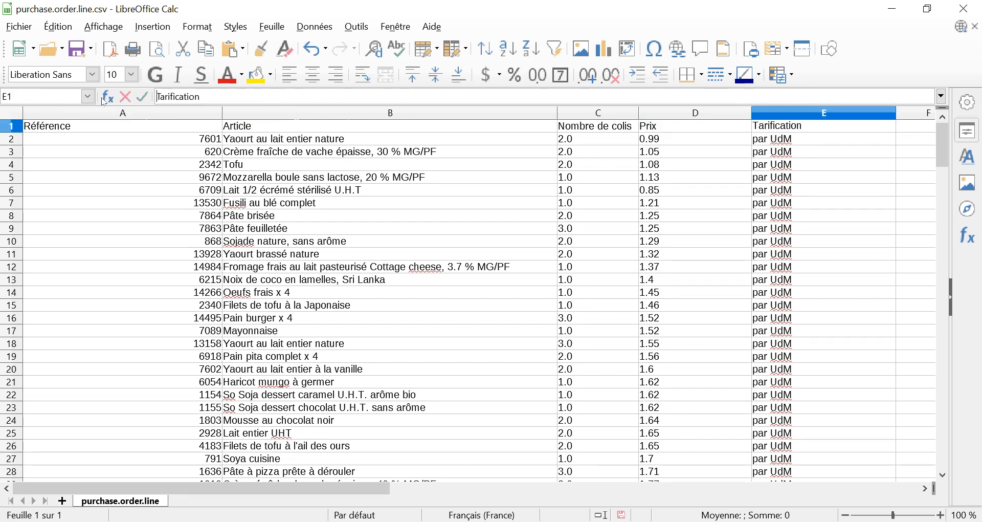
click(360, 178)
Fit the width of the Référence column to its contents
click(222, 115)
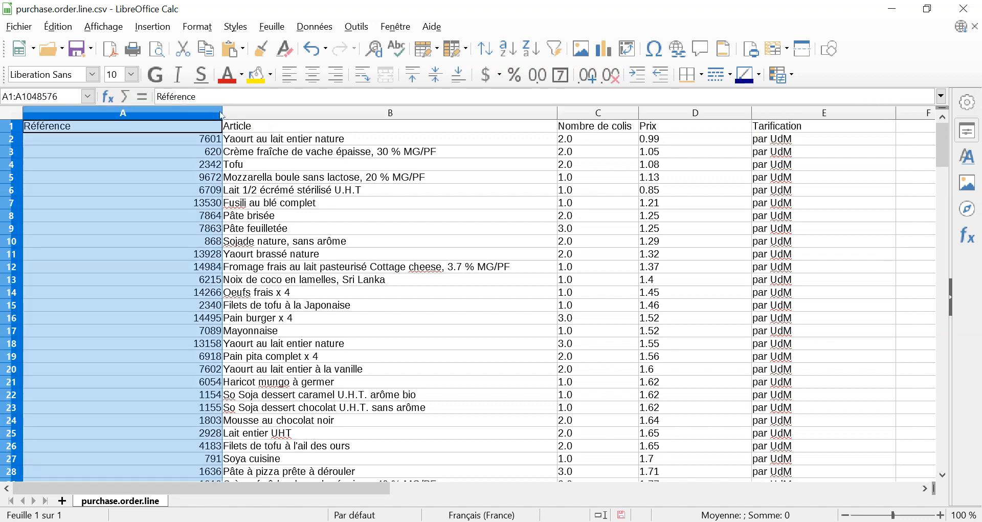
double_click(222, 116)
click(212, 170)
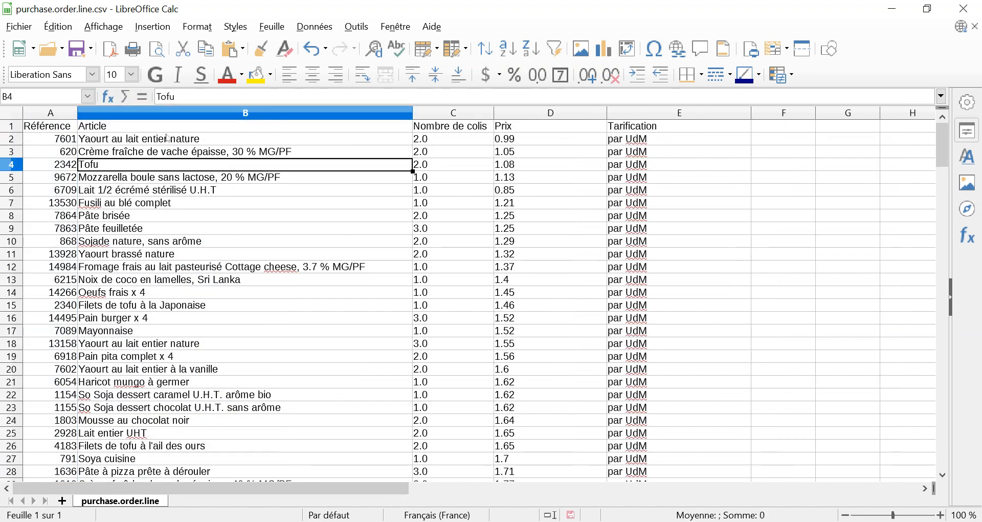
Save the spreadsheet in Téléchargements as a CSV text file named Commande vitafrais 15102019
click(27, 32)
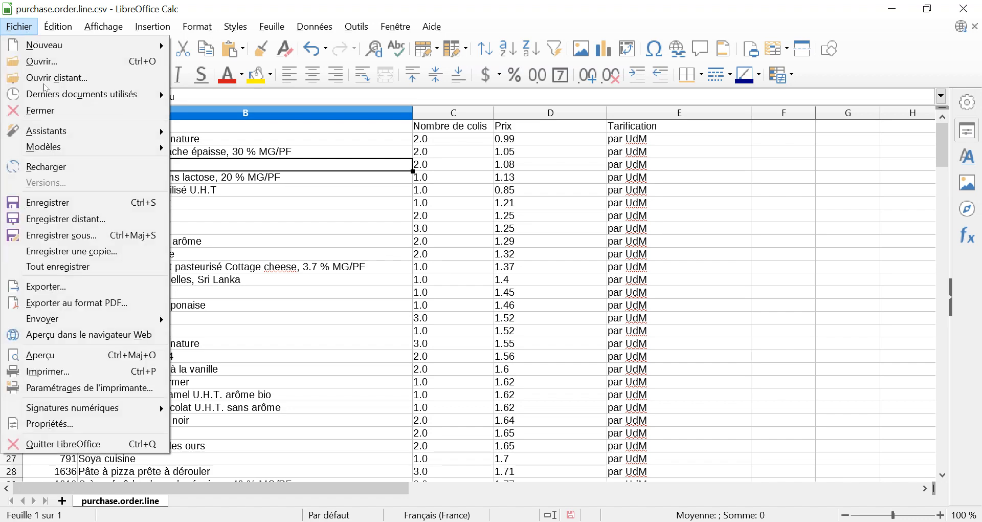
click(77, 235)
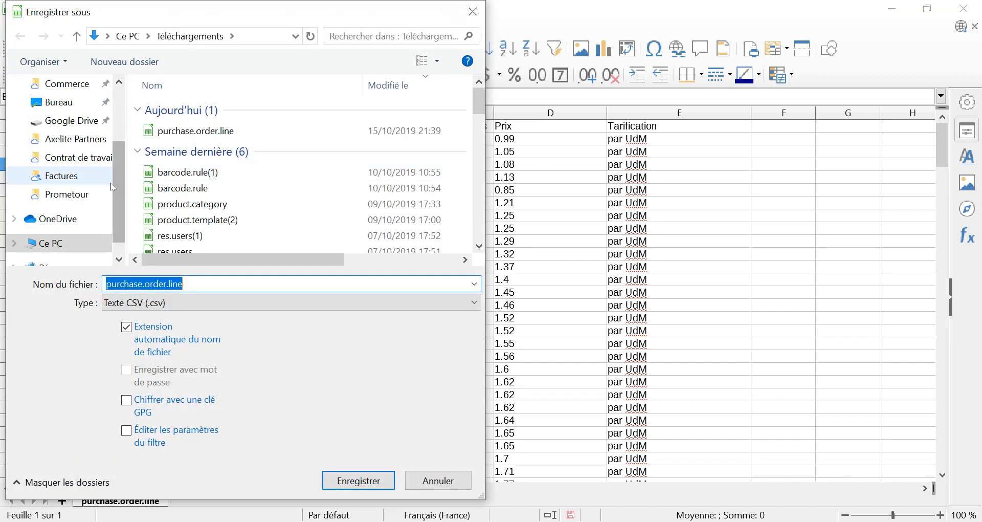
text(C)
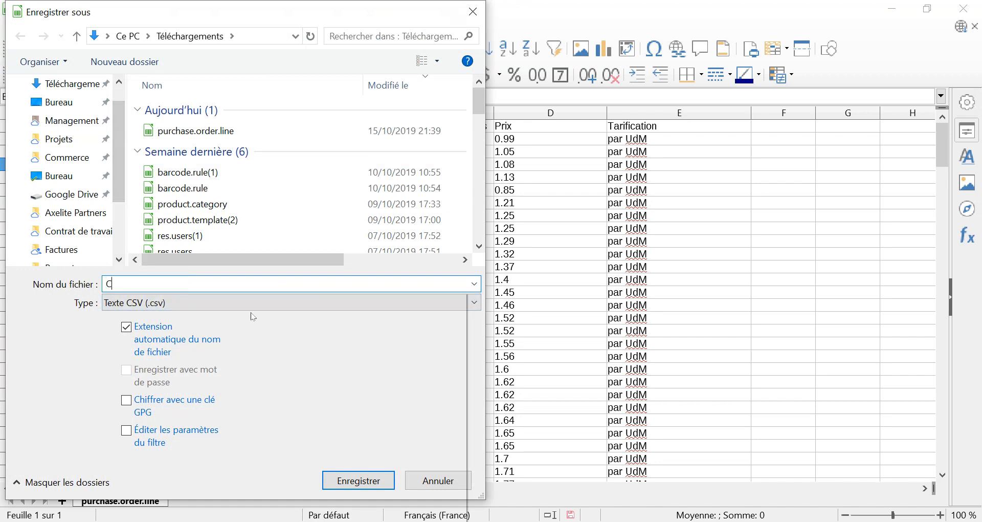
text(ommande vitafrais )
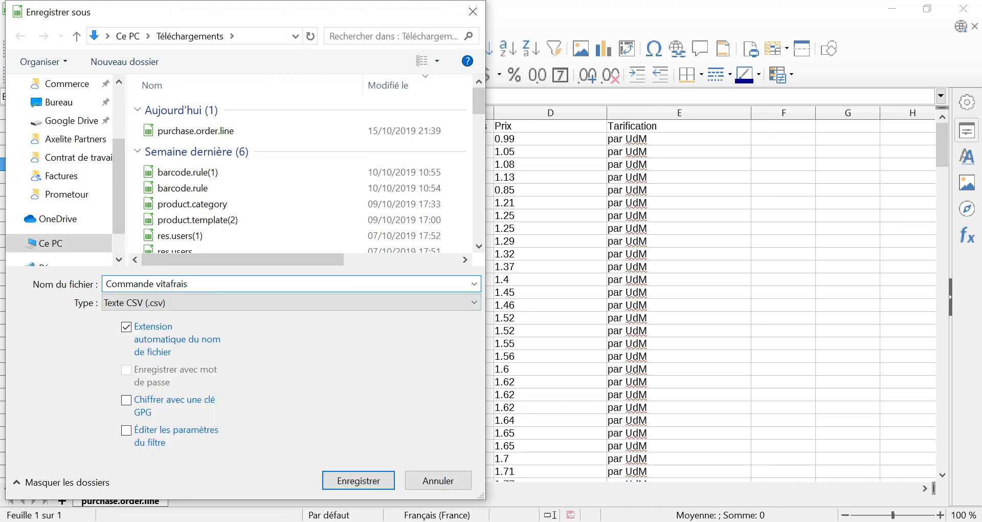
text(15102019)
click(358, 481)
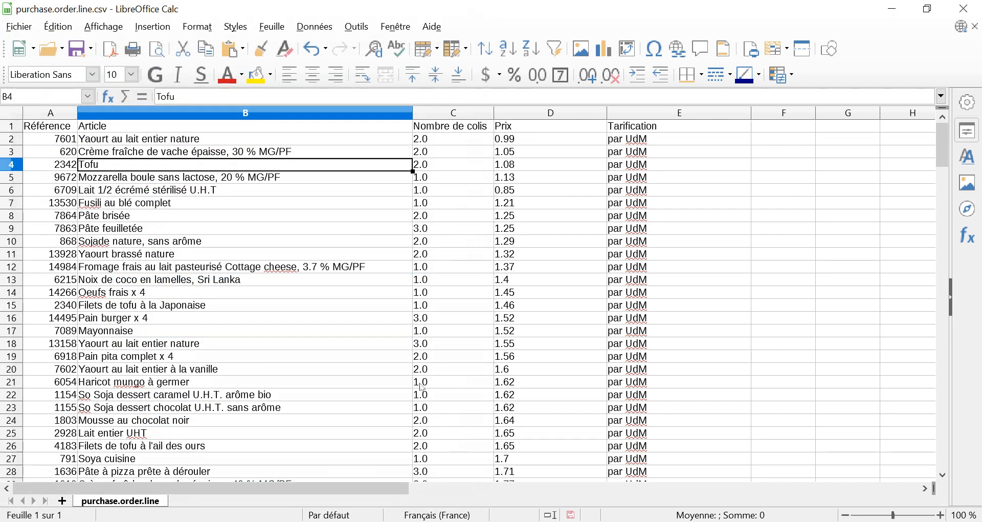
click(376, 240)
Close the saved Commande vitafrais 15102019 spreadsheet
click(555, 203)
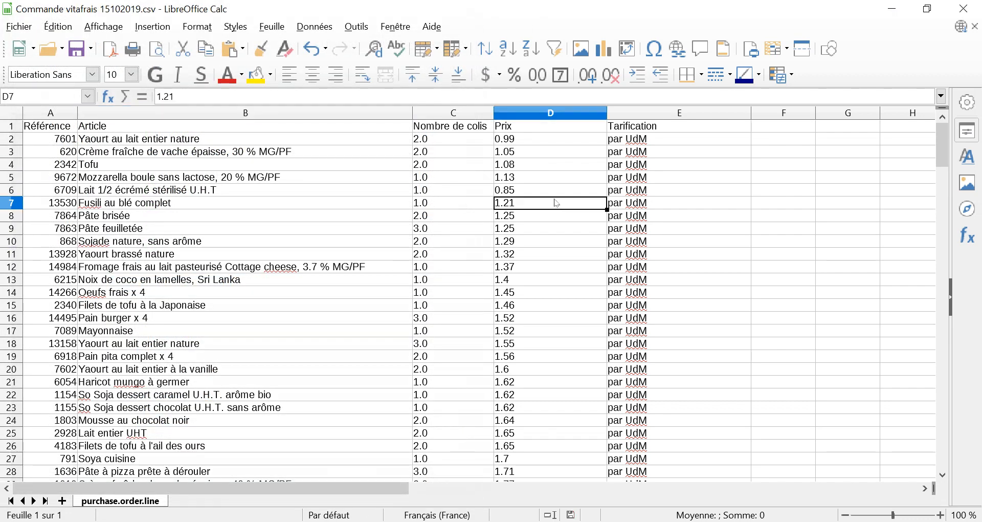
click(447, 219)
click(585, 190)
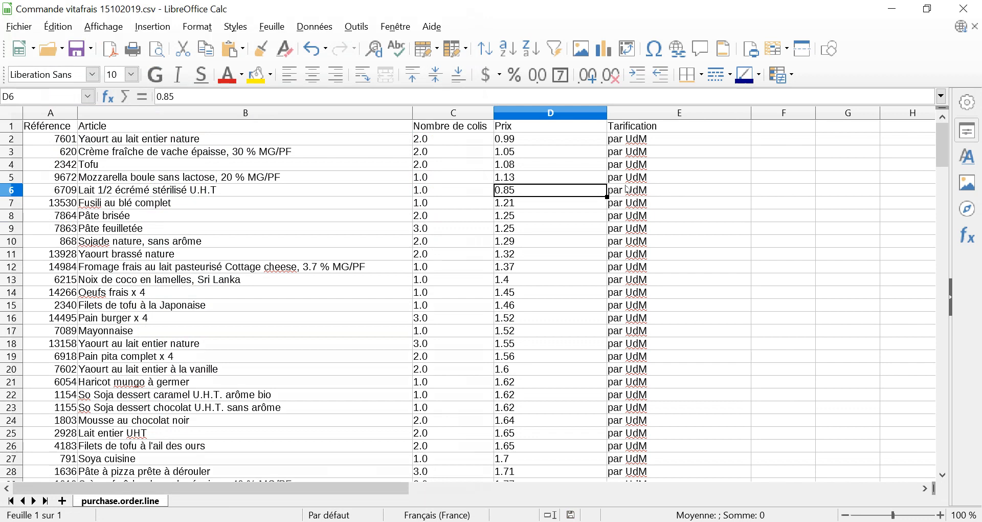
click(958, 6)
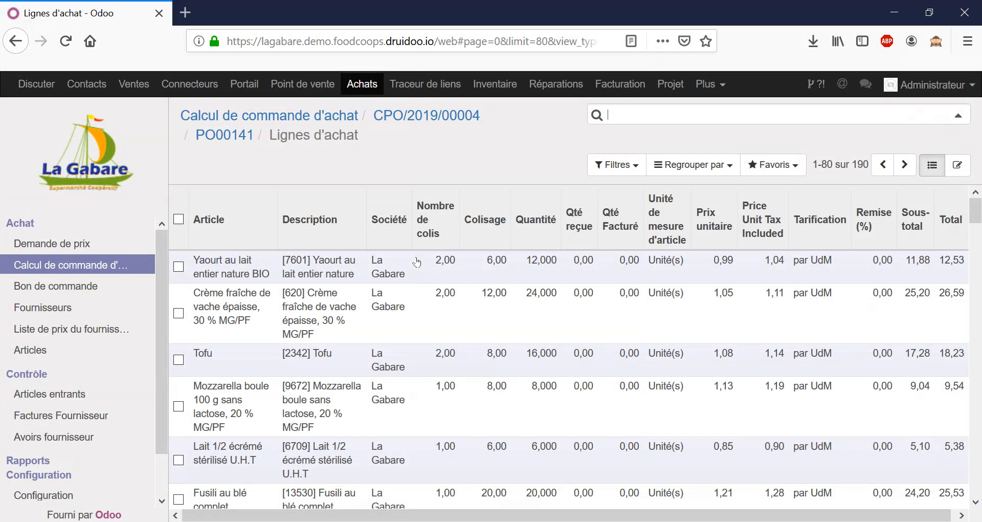
Leave the order lines in Odoo, return to the Calcul de commande d'achat list and open the VITAFRAIS calculation
click(233, 143)
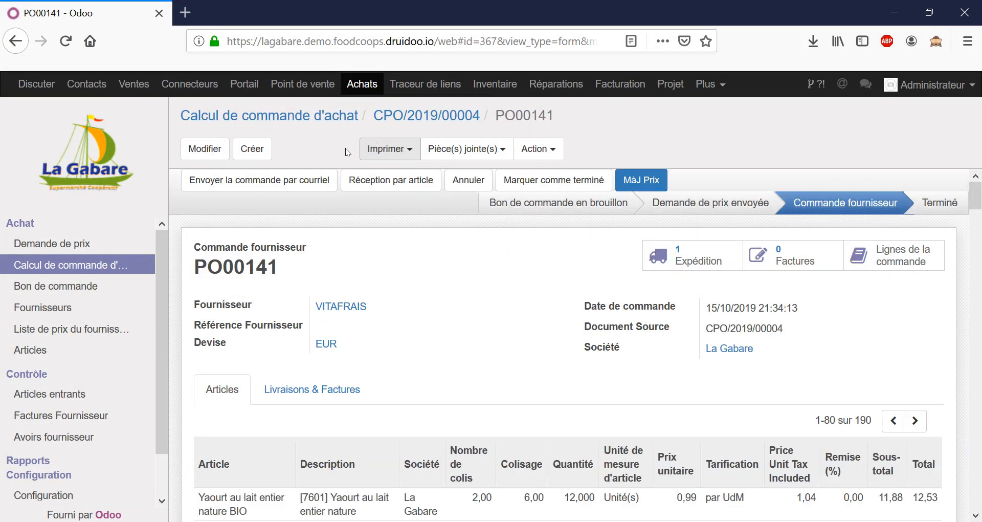
click(337, 123)
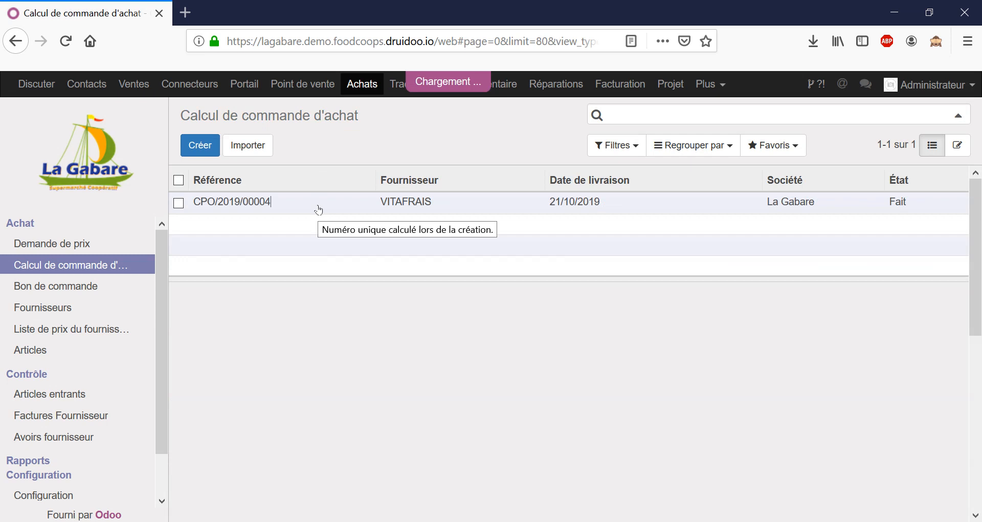
click(319, 210)
Examine the VITAFRAIS calculation's header, result section and order lines, including the Nombre de colis and quantity columns
scroll(512, 197, down, 4)
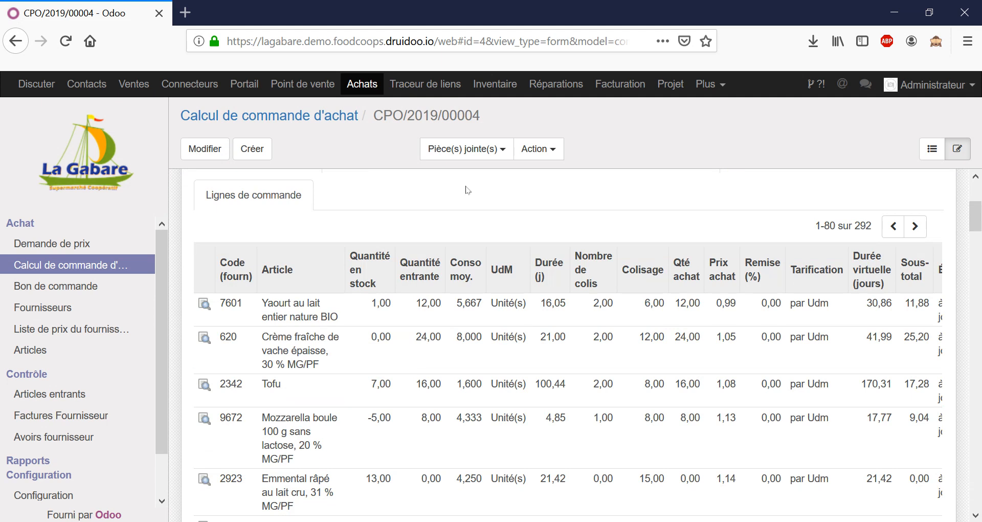
scroll(520, 346, up, 4)
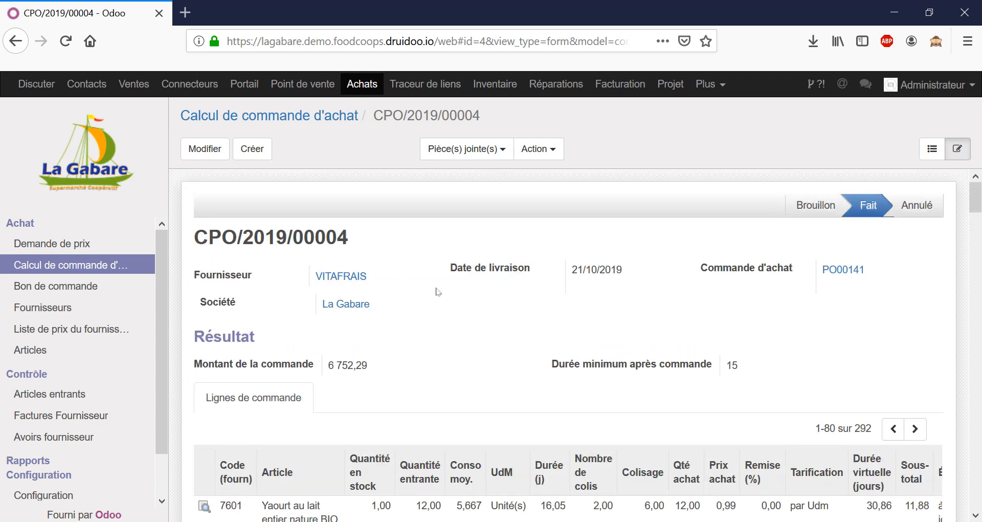
scroll(567, 385, down, 1)
scroll(567, 385, down, 1)
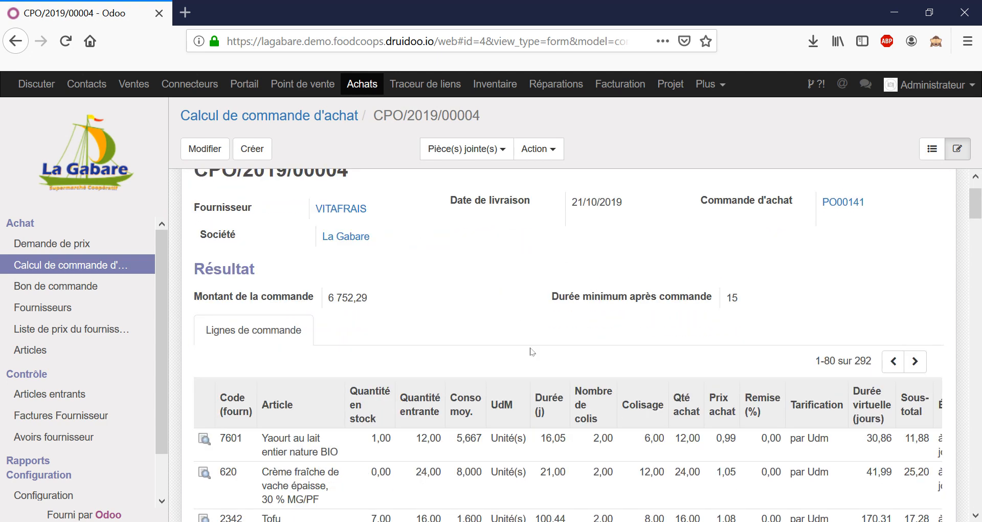
scroll(512, 328, down, 1)
scroll(512, 328, down, 3)
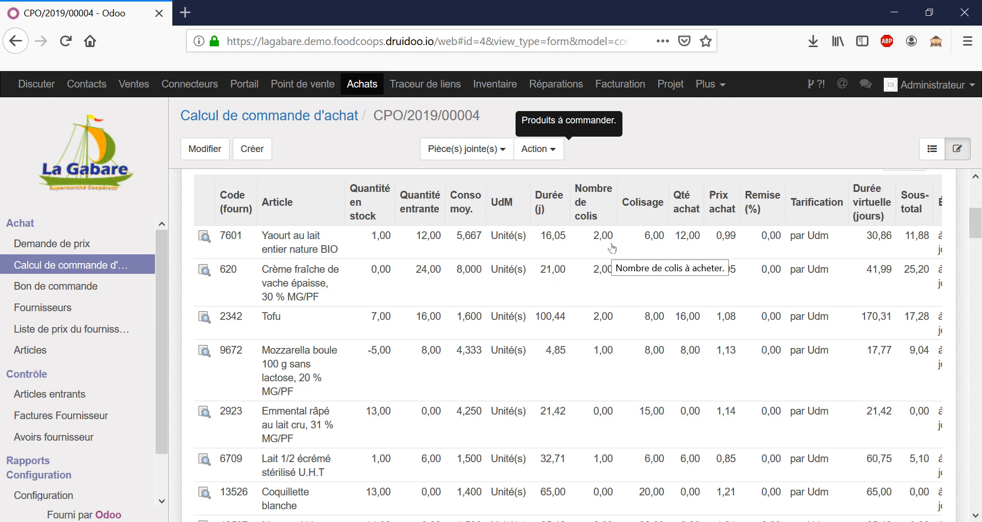
scroll(639, 276, up, 3)
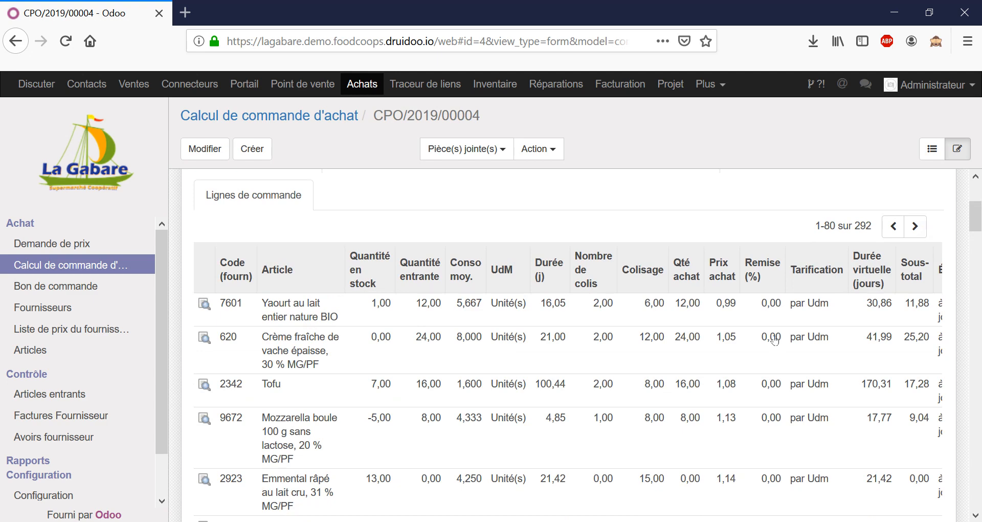
scroll(765, 338, up, 5)
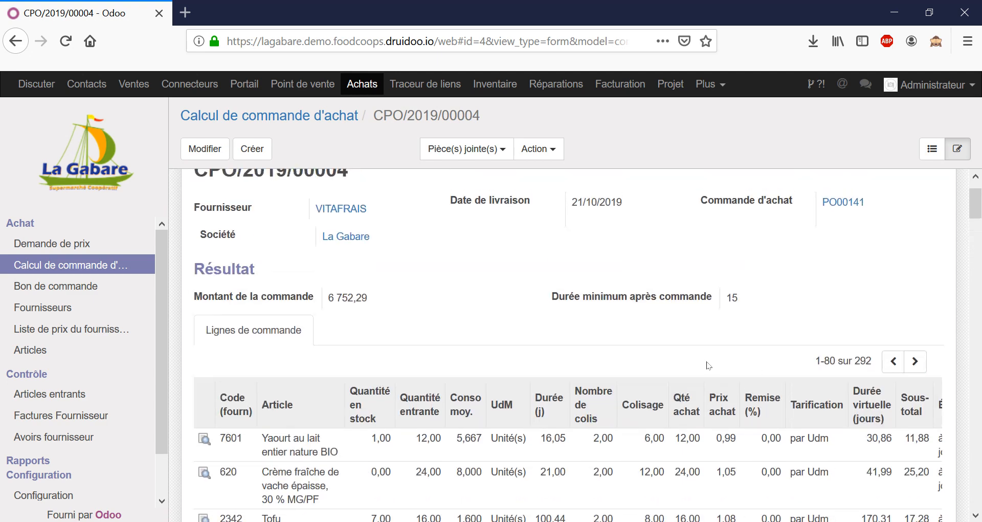